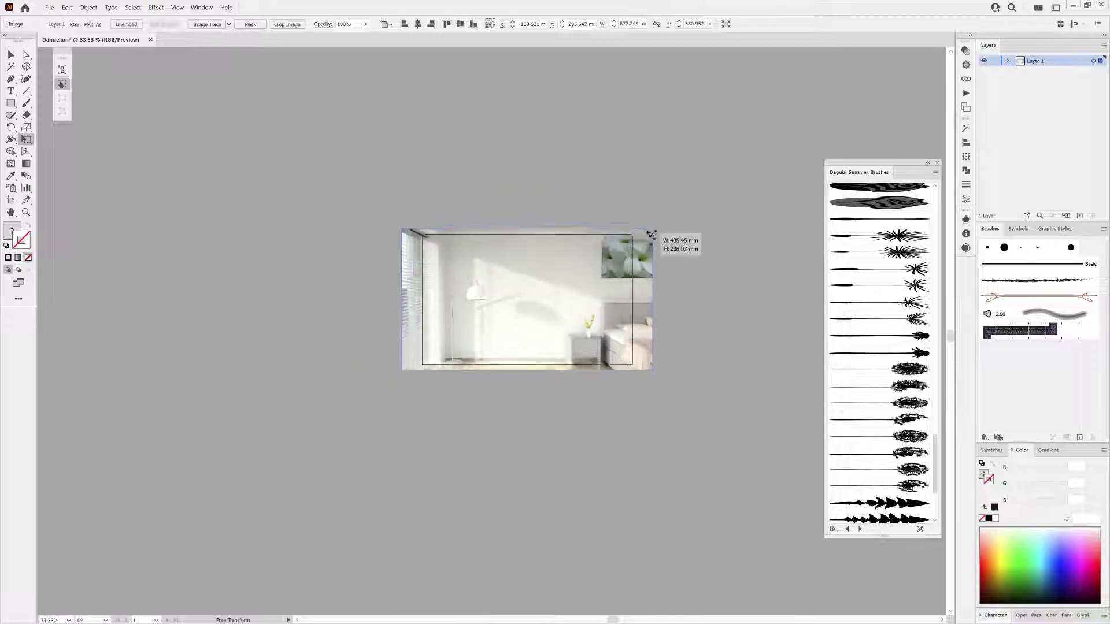
Resize the artboard so its edges match the placed room photo.
key(ctrl+1)
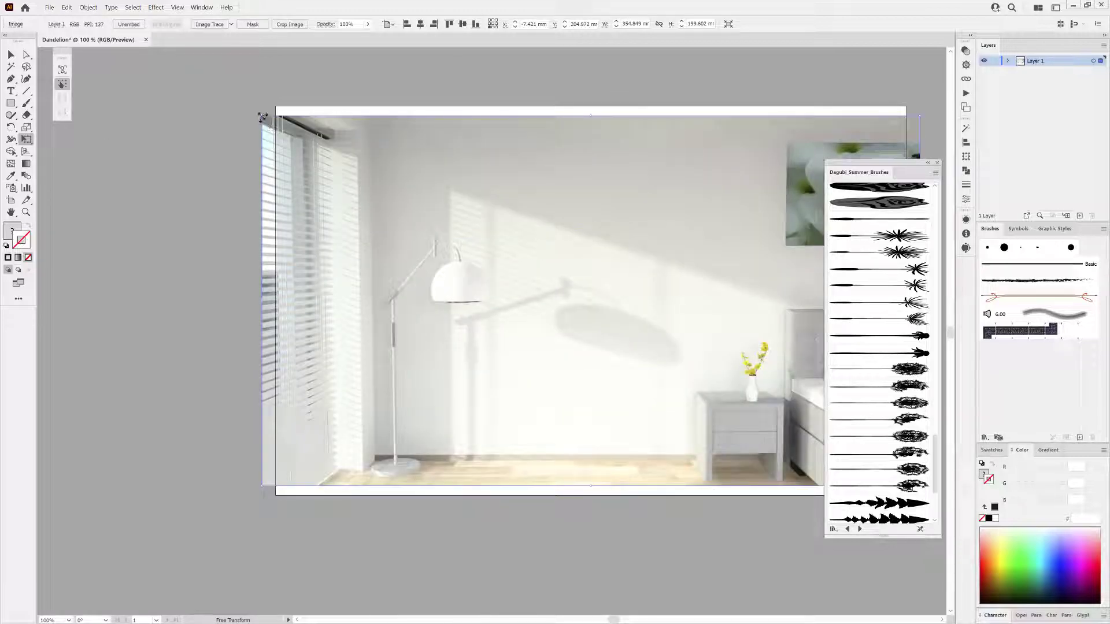
click(11, 200)
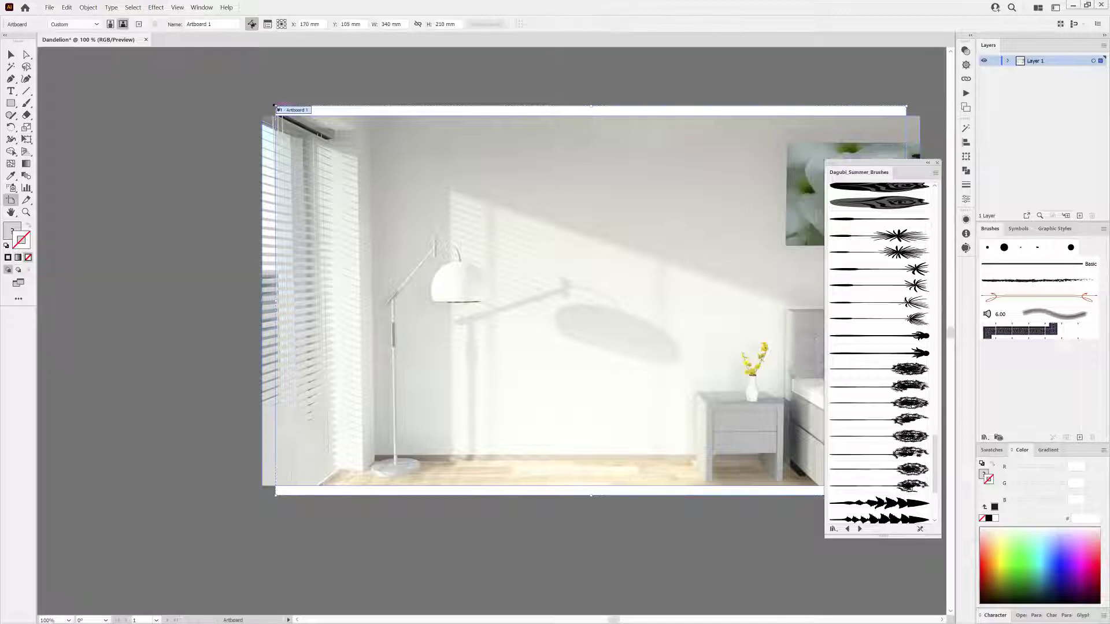
drag(276, 107, 262, 117)
drag(612, 292, 202, 278)
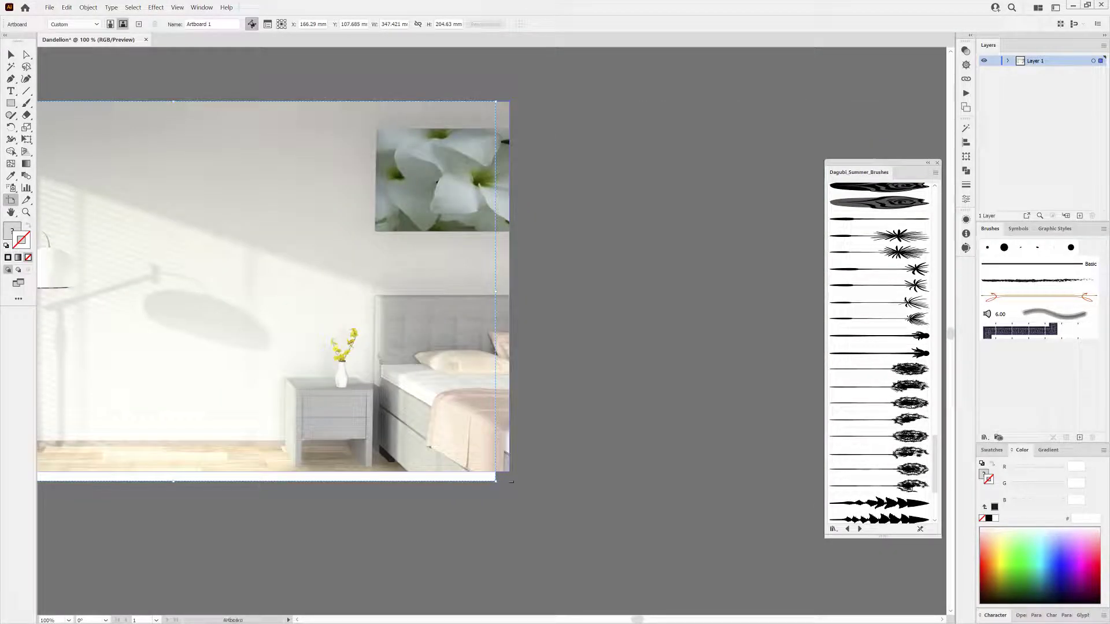
drag(494, 480, 510, 471)
key(ctrl+0)
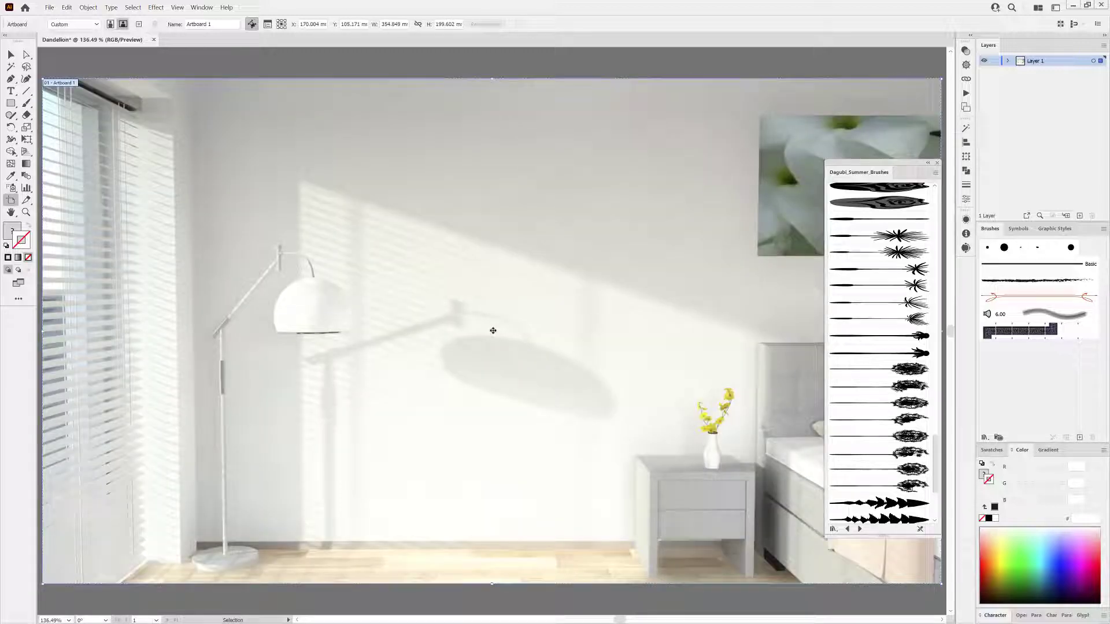
Add a new layer above the photo and lock the photo's layer.
key(v)
click(255, 190)
click(1079, 215)
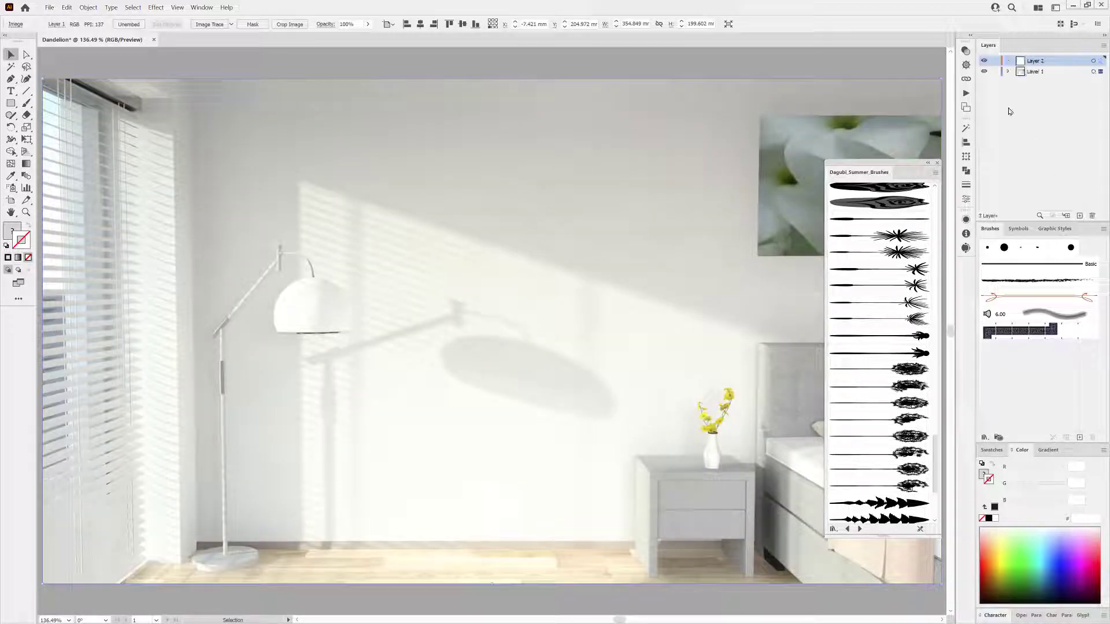
click(994, 72)
Draw a rectangle covering the wall area of the room photo.
click(12, 104)
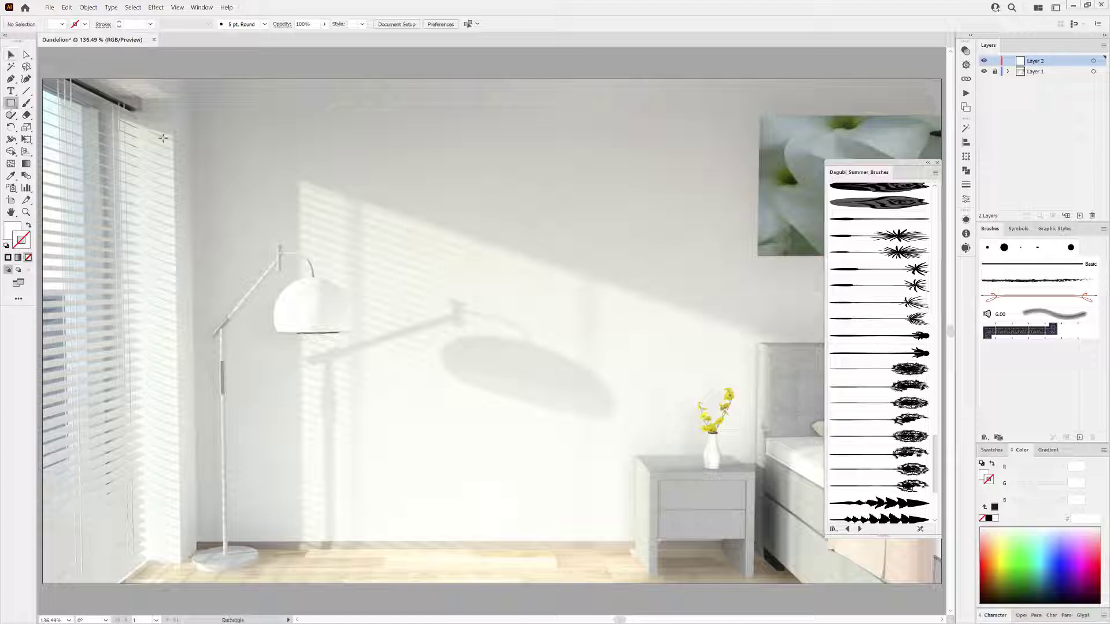
drag(144, 78, 940, 535)
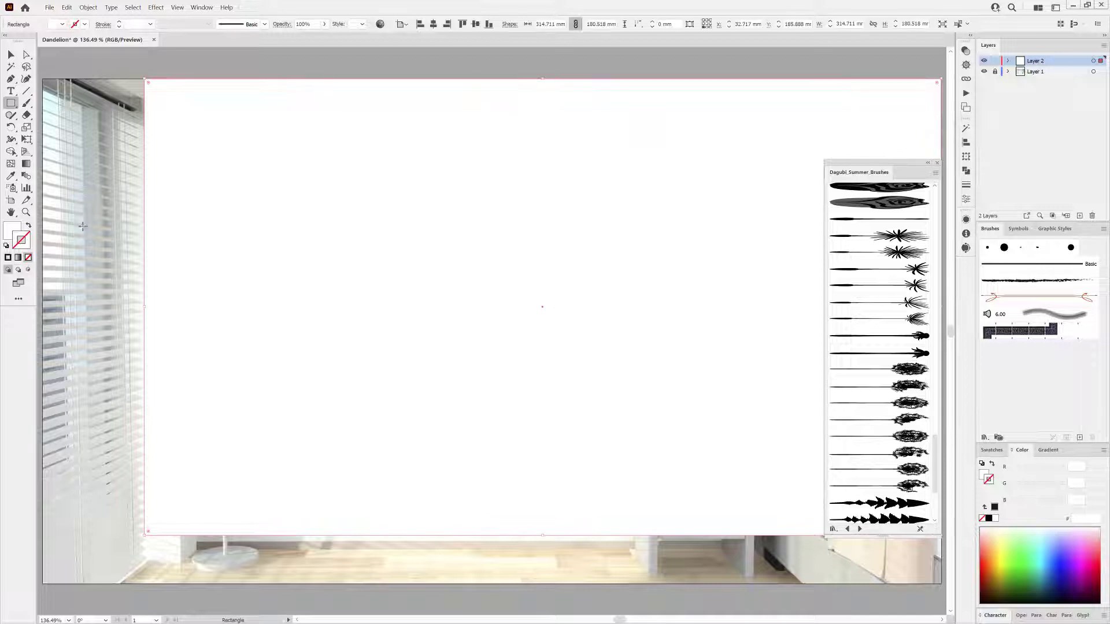
Remove the rectangle's fill and extend its bottom edge down to the floor line.
click(27, 140)
drag(546, 558, 571, 559)
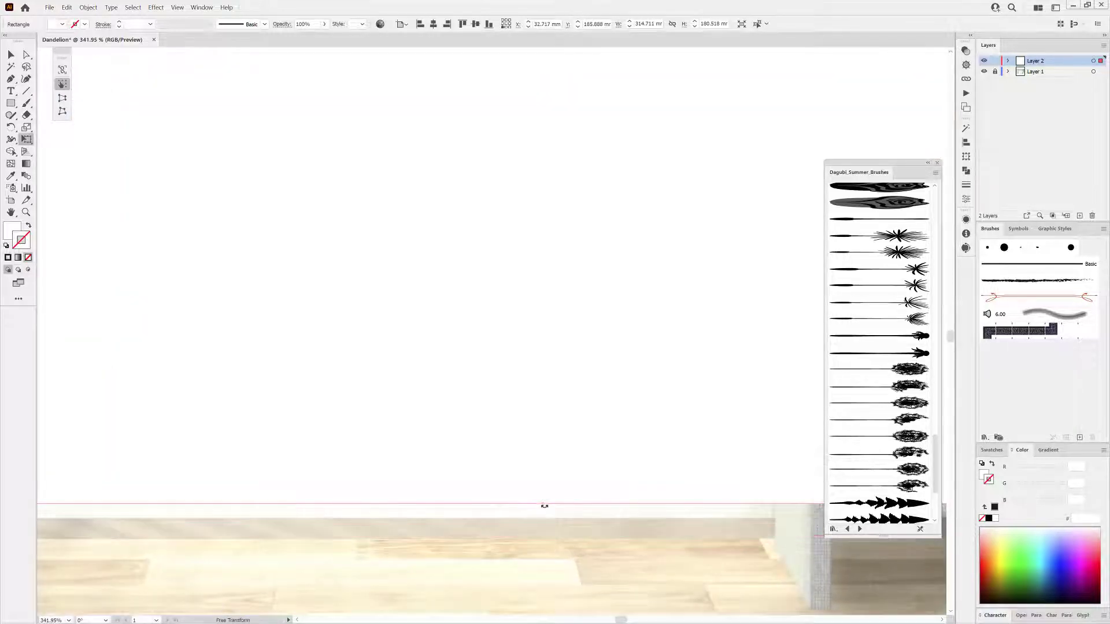
click(982, 518)
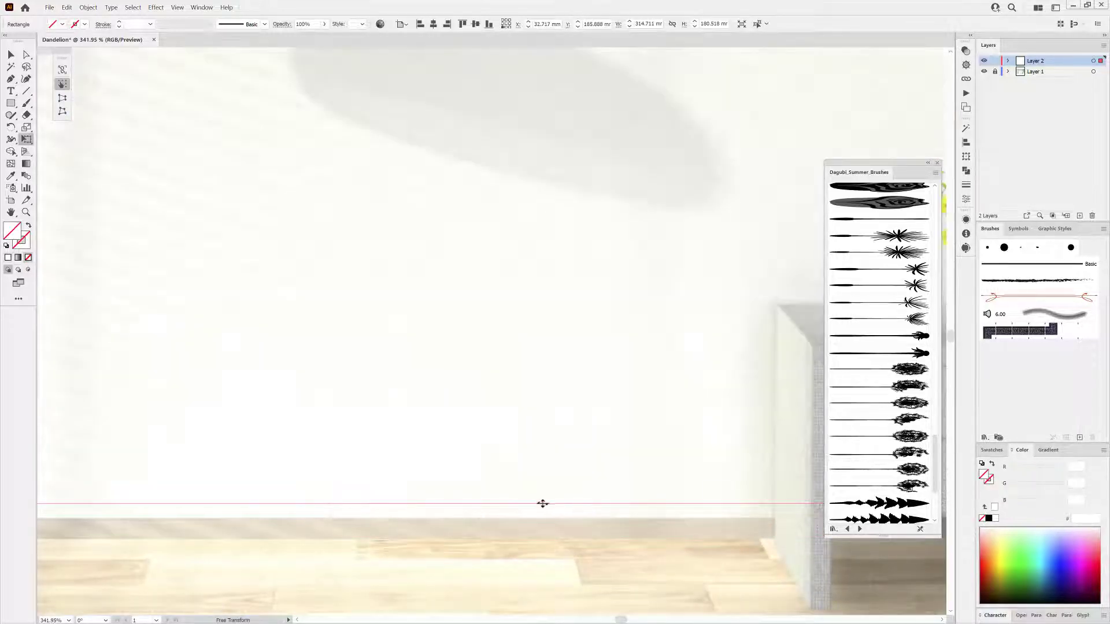
drag(543, 504, 541, 518)
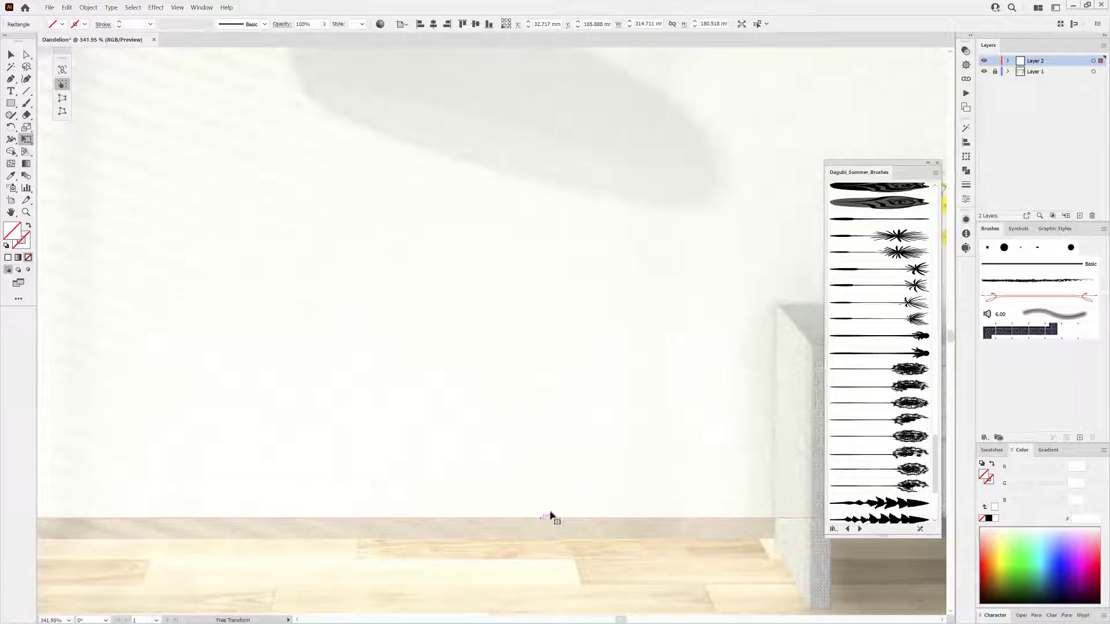
drag(614, 467, 567, 434)
drag(626, 398, 578, 371)
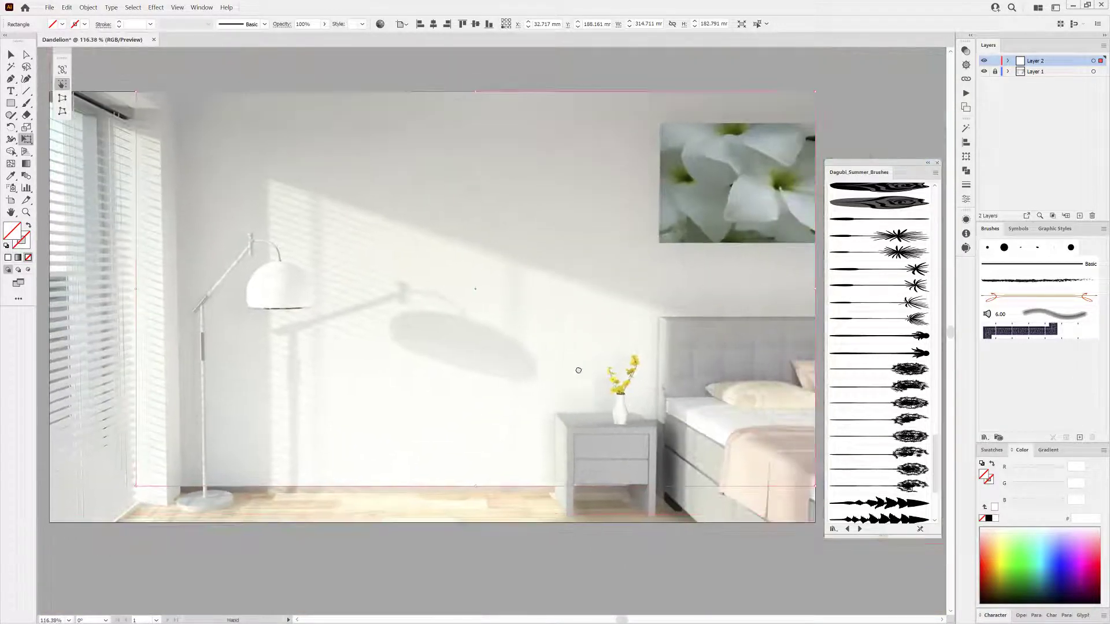
Lock the rectangle inside the new layer and deselect it.
click(1008, 61)
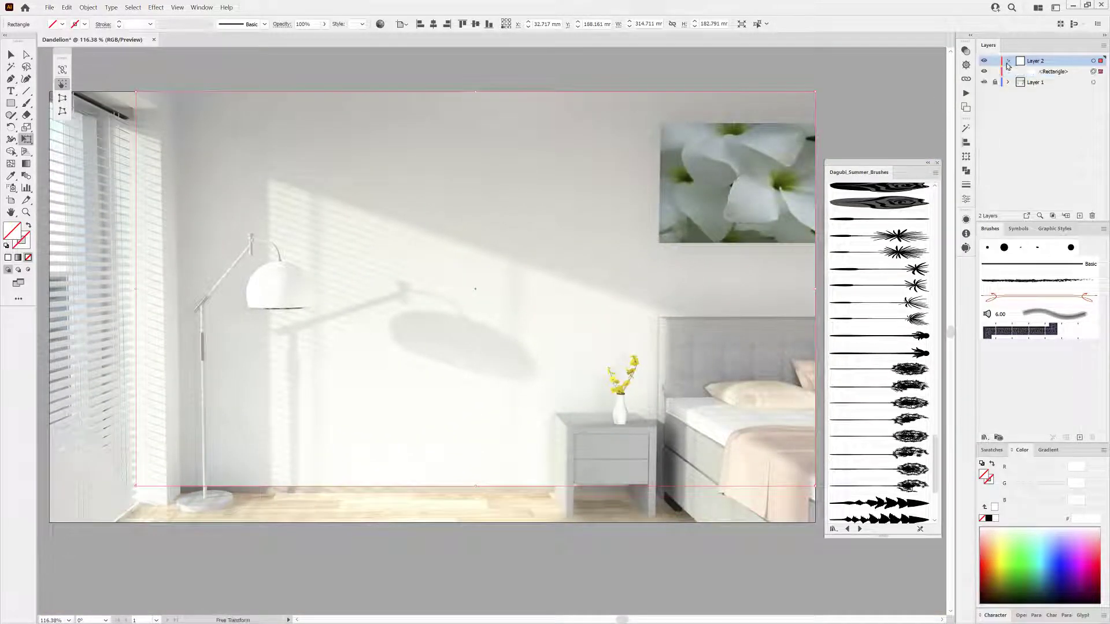
click(133, 7)
click(149, 45)
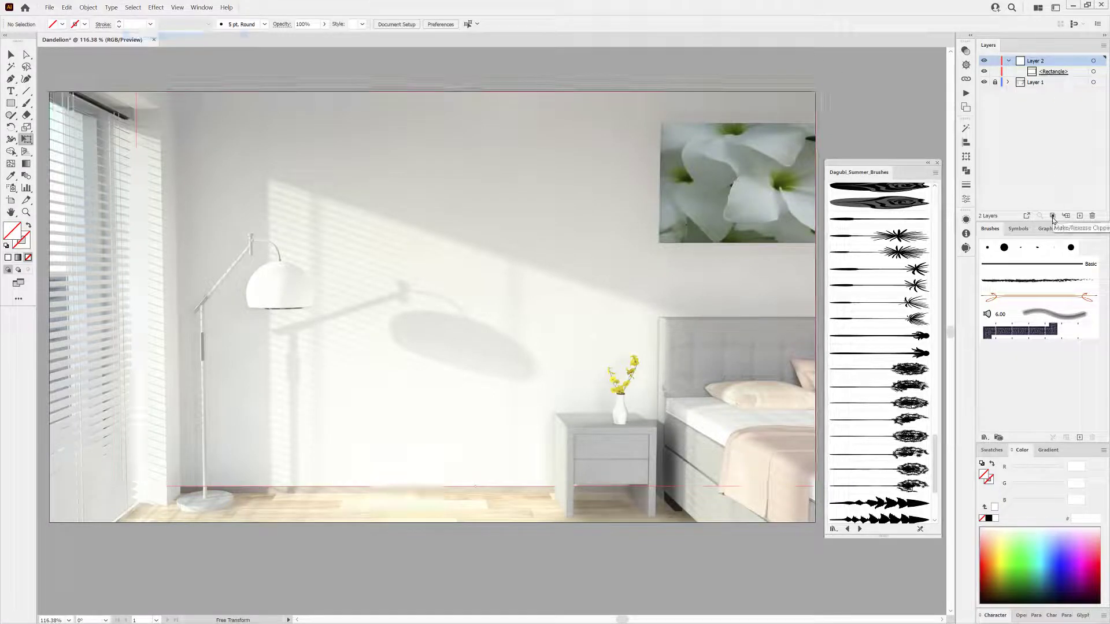
Choose the Paintbrush with a dandelion brush and paint a tall dandelion stroke from the wall down to the floor.
double_click(26, 103)
click(559, 367)
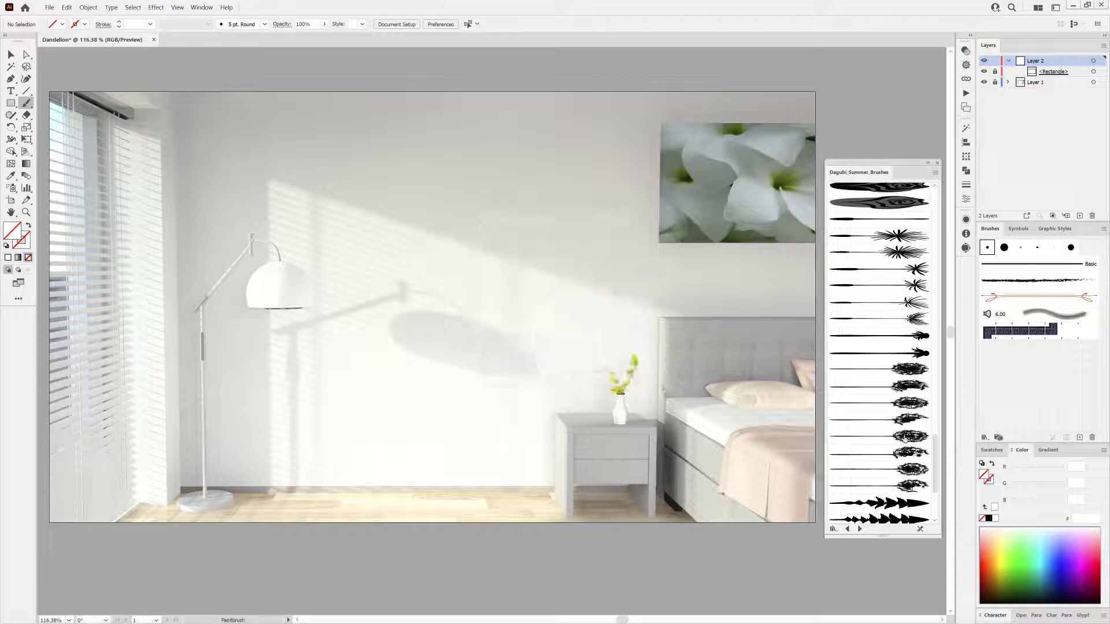
click(891, 370)
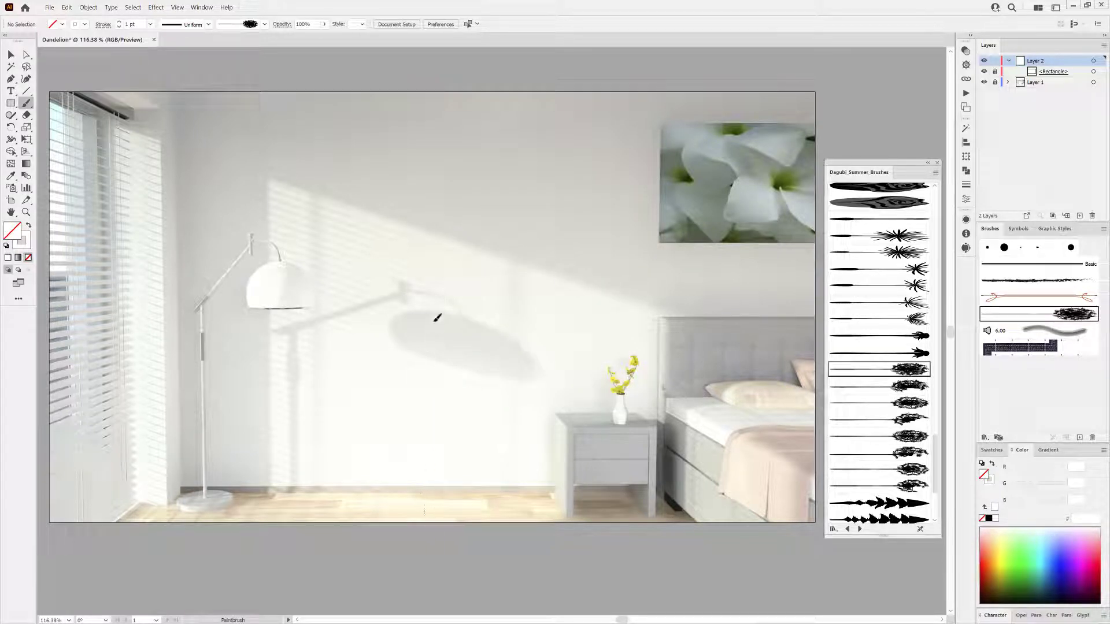
drag(442, 287, 424, 514)
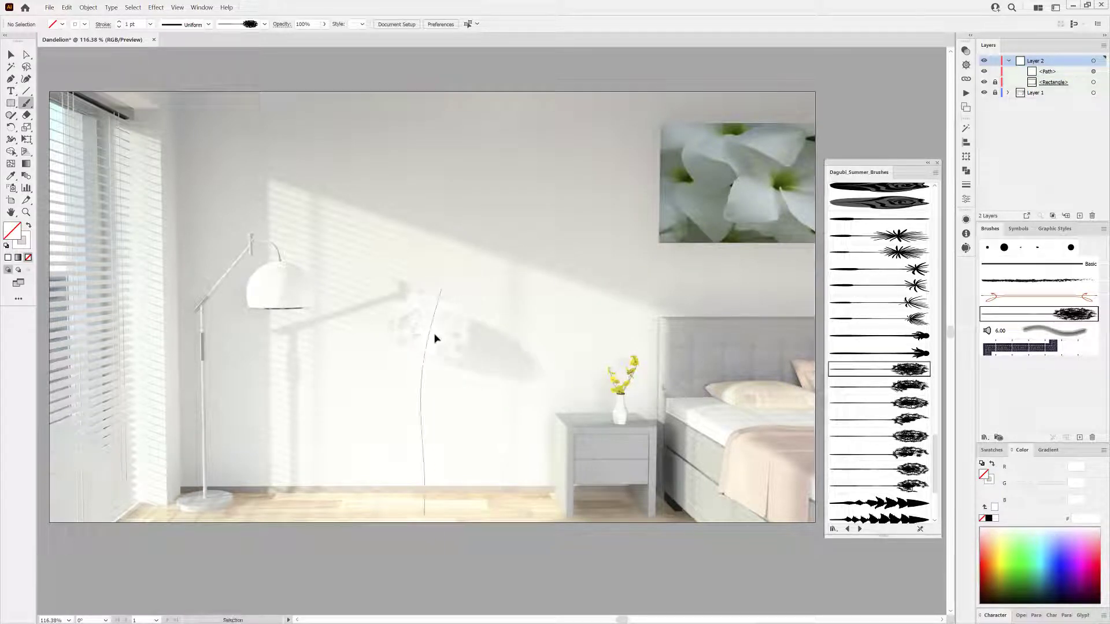
Set the dandelion stroke's colour to black.
click(989, 519)
drag(1019, 546, 1045, 586)
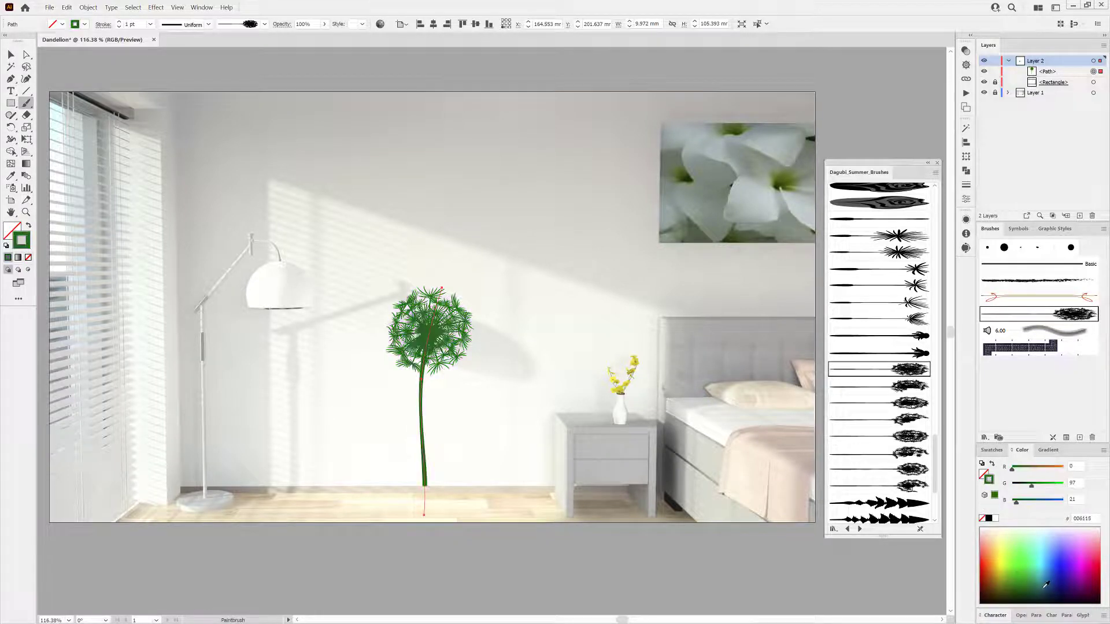
click(989, 519)
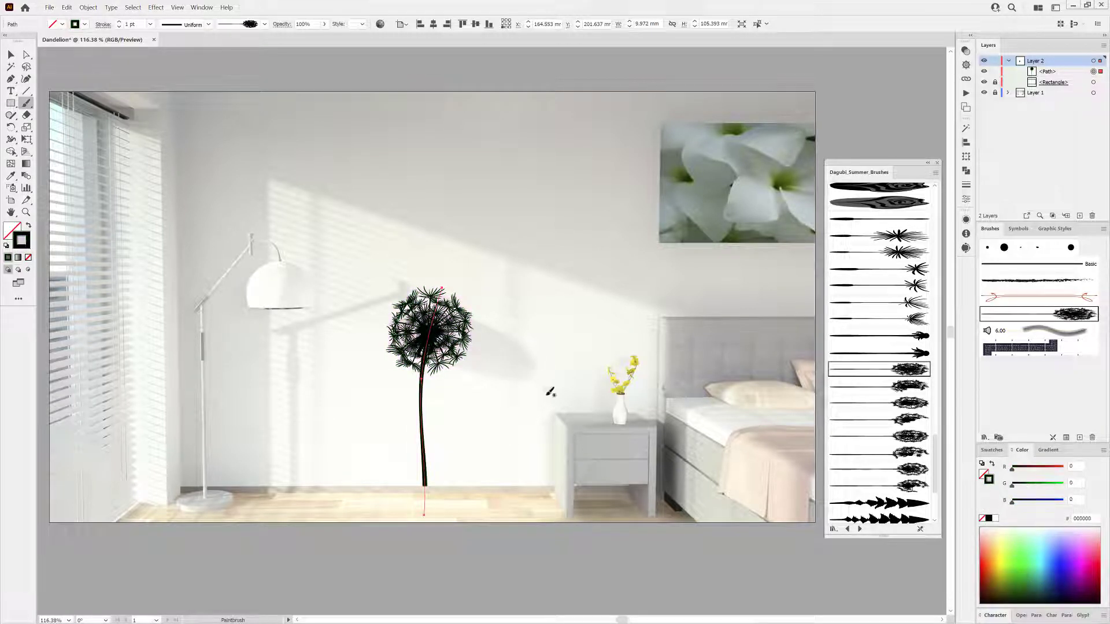
Drag the dandelion's top upward to lengthen its stem.
mouse_move(437, 338)
mouse_down()
mouse_move(447, 293)
mouse_move(442, 491)
mouse_move(438, 312)
mouse_up()
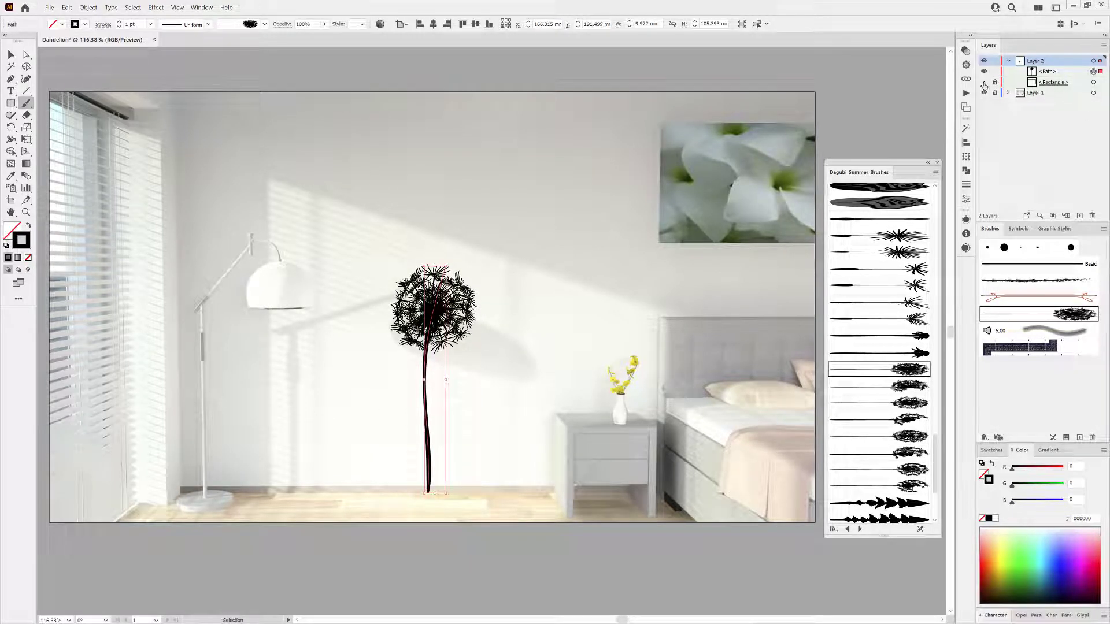
click(632, 255)
key(ctrl+0)
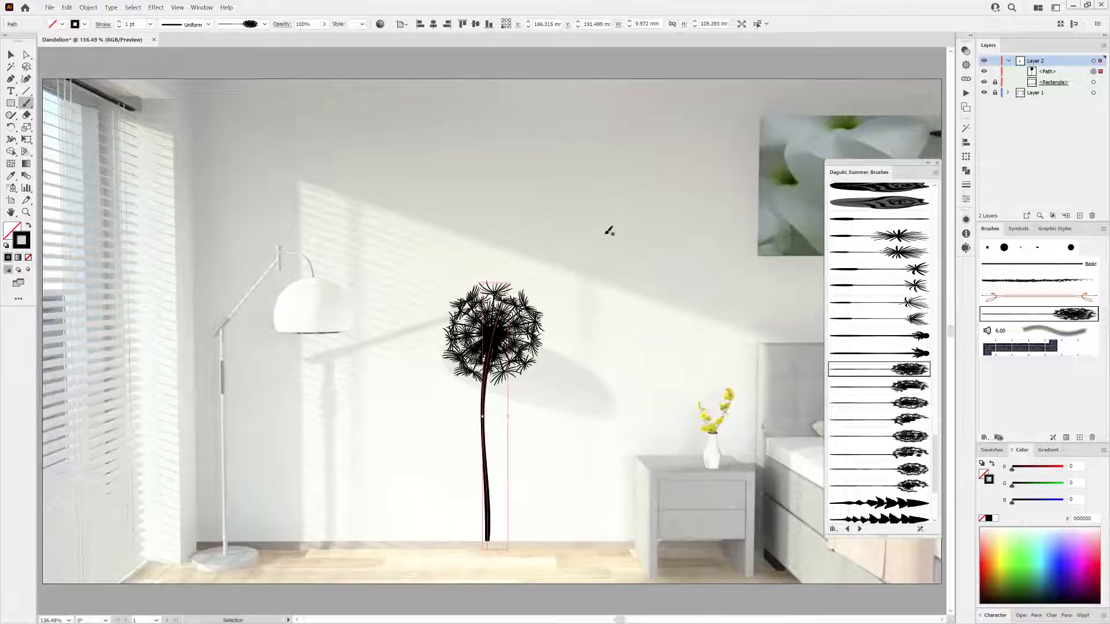
mouse_move(497, 317)
mouse_down()
mouse_move(482, 317)
mouse_move(493, 281)
mouse_up()
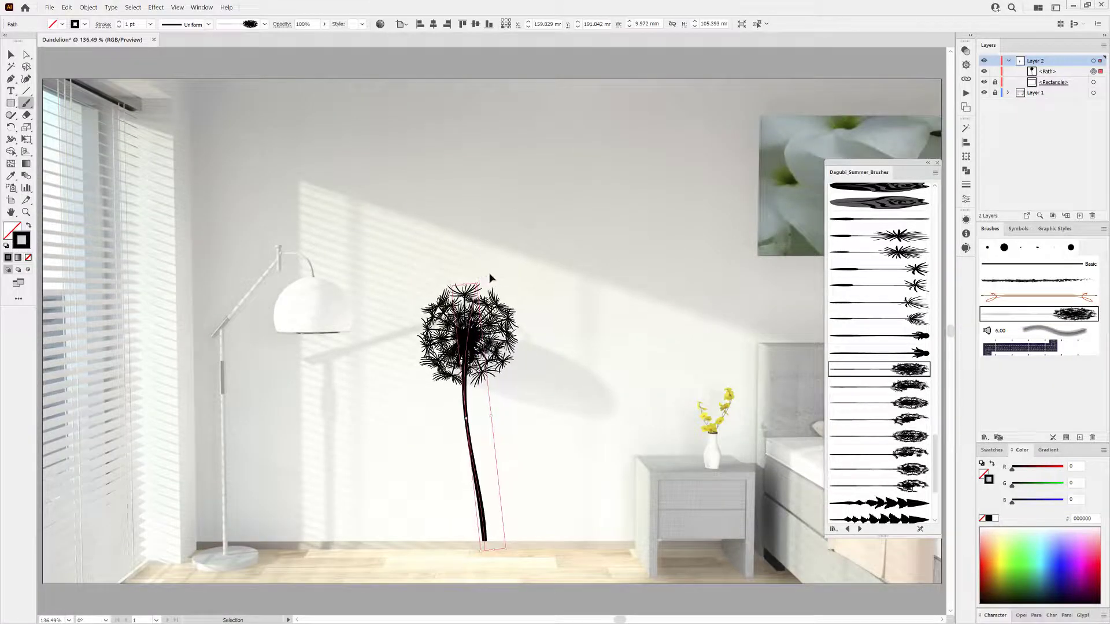
Paint a smaller second dandelion to the right of the first using another dandelion brush.
ctrl+click(126, 62)
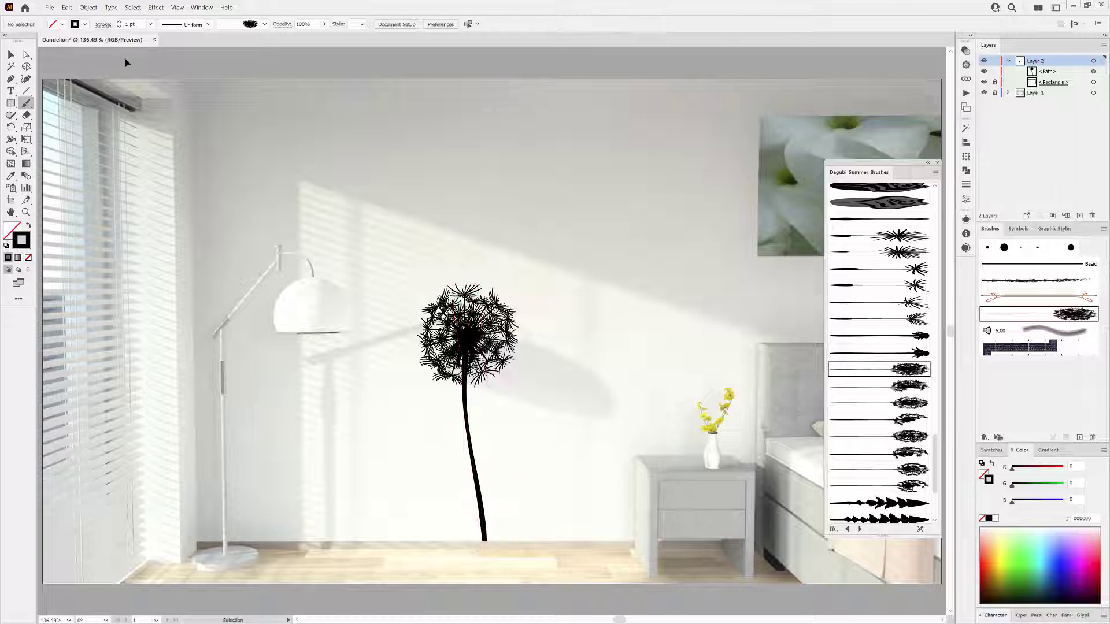
click(870, 387)
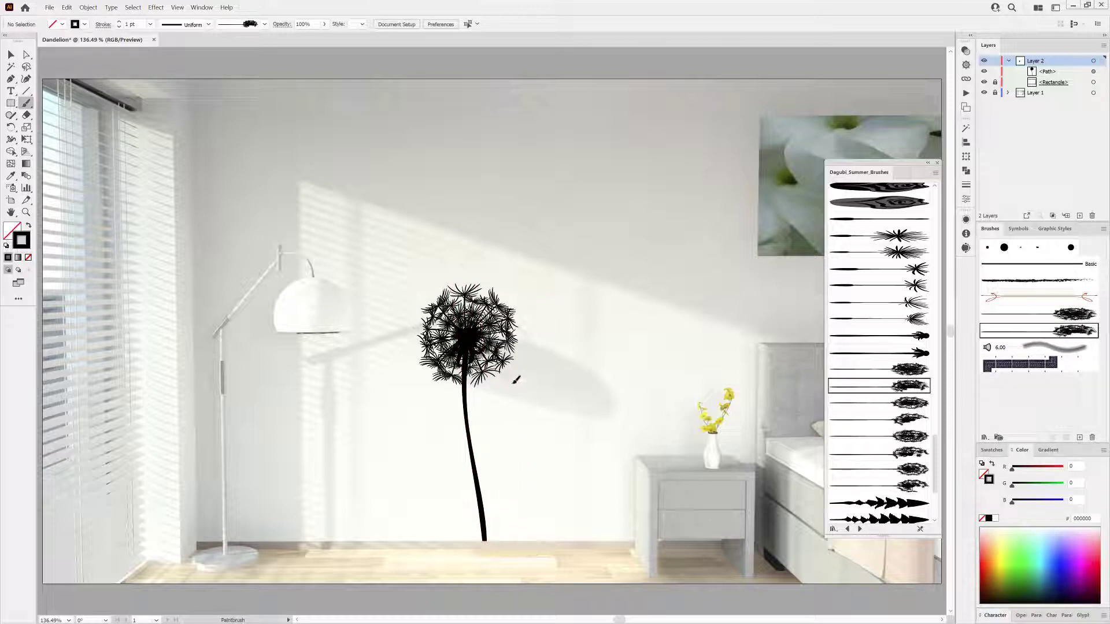
drag(513, 383, 513, 383)
drag(520, 426, 515, 422)
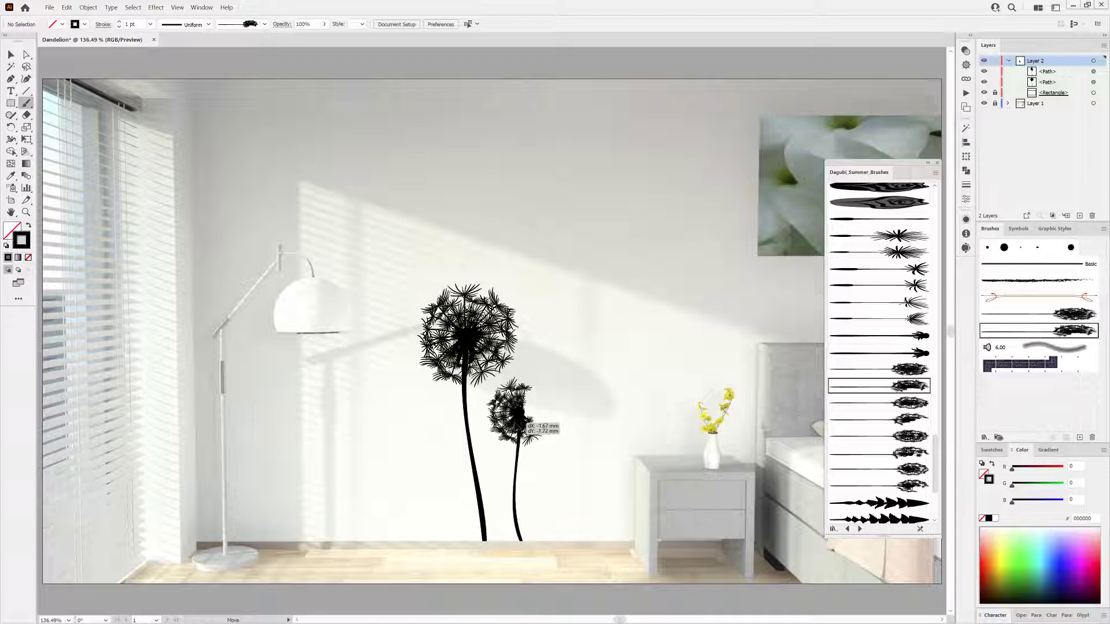
Paint a third dandelion to the left of the first with a different dandelion brush.
ctrl+click(620, 572)
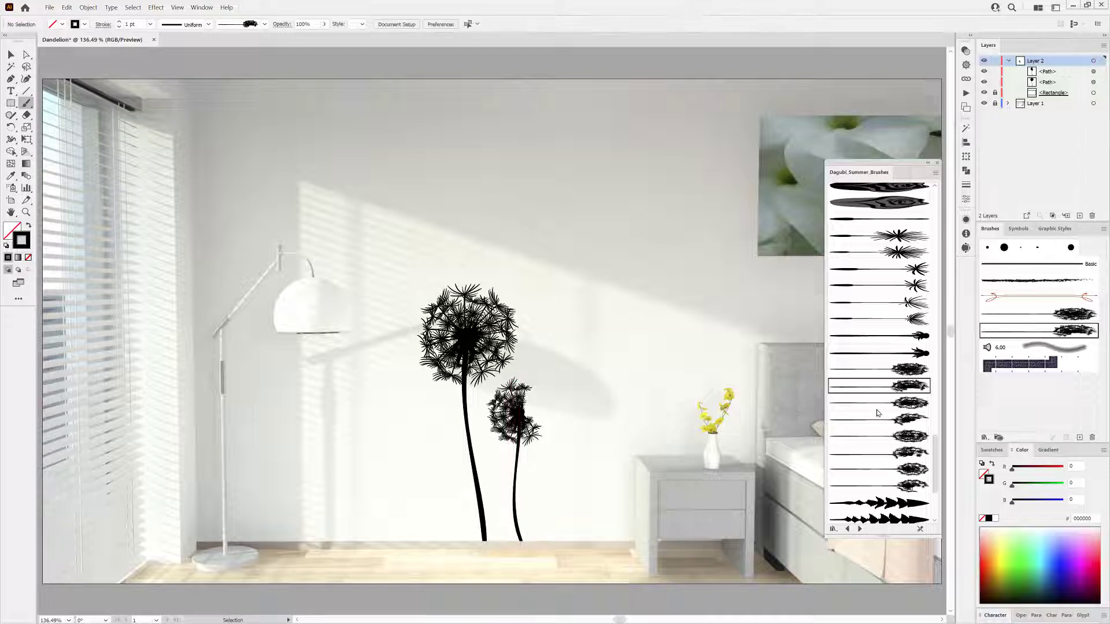
click(877, 404)
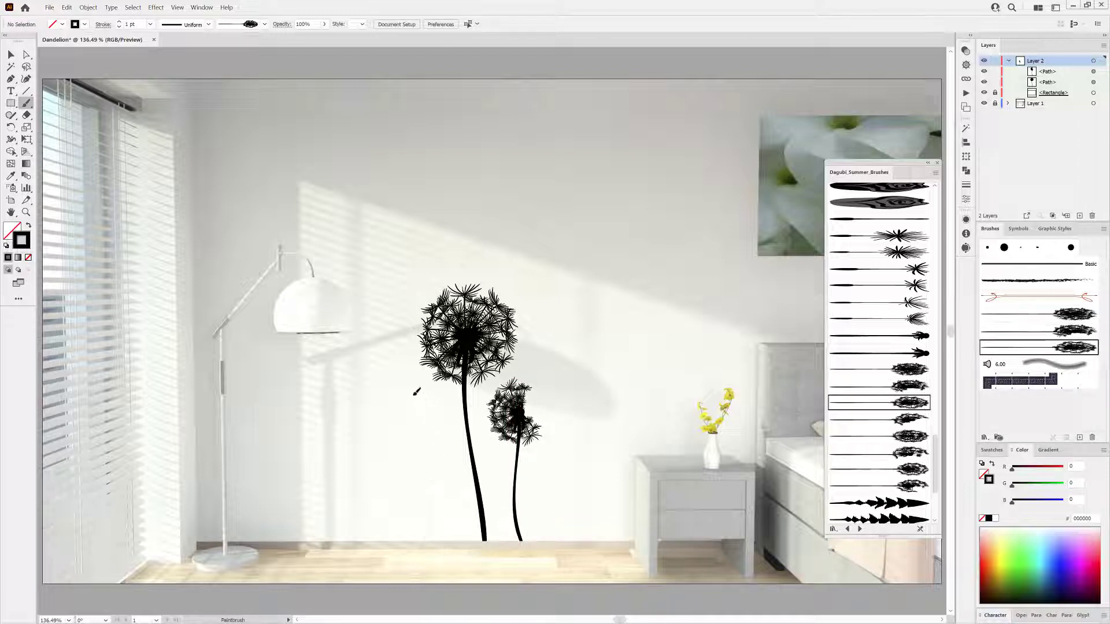
mouse_move(414, 394)
mouse_down()
mouse_move(400, 365)
mouse_move(408, 401)
mouse_up()
ctrl+click(638, 404)
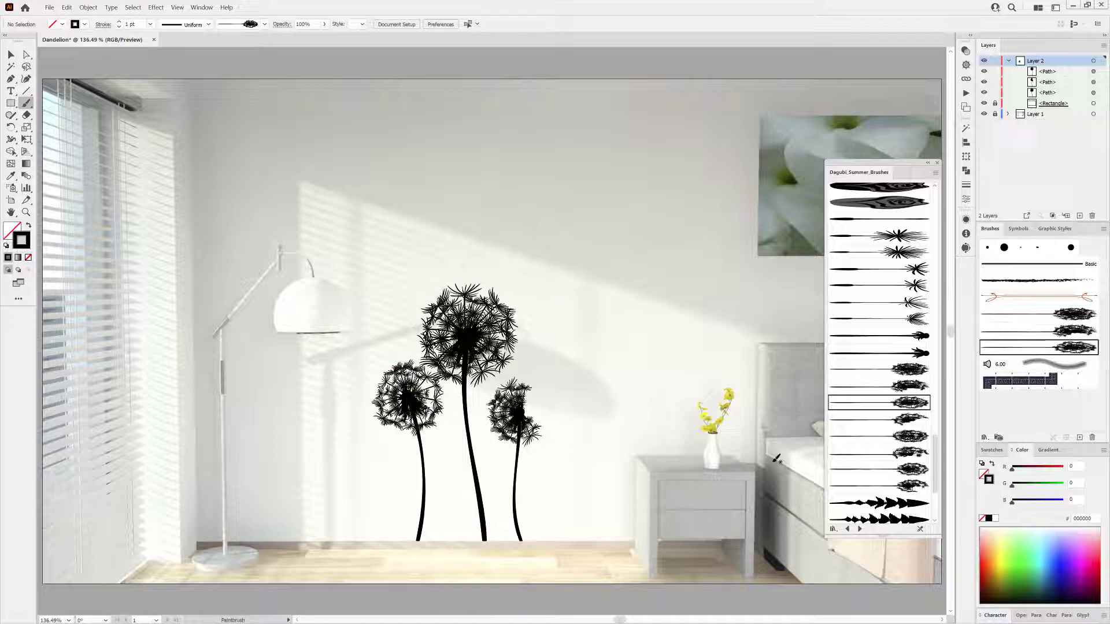
Paint a small closed dandelion bud further left with the bud brush.
click(866, 339)
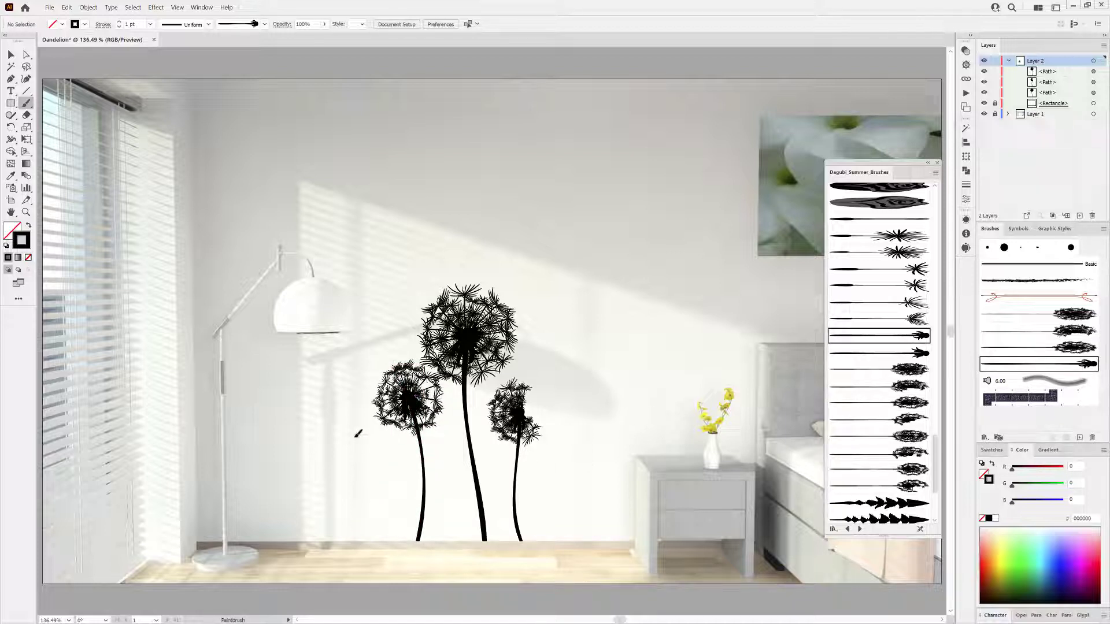
drag(355, 437, 357, 416)
Paint several loose seed strokes around the bud's head using a single-seed brush.
click(875, 235)
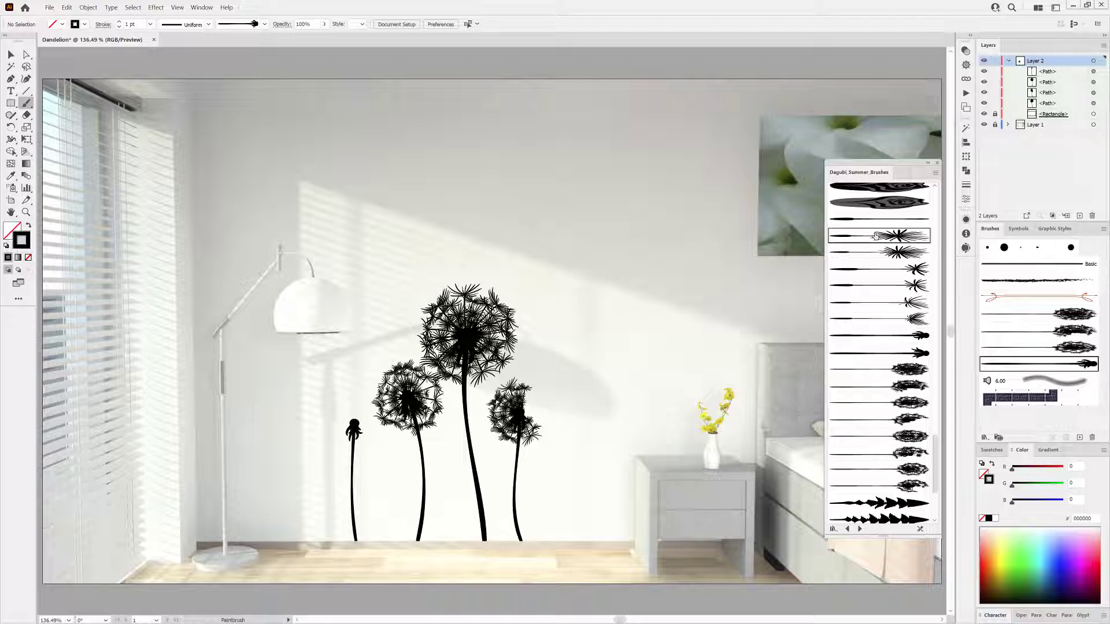
scroll(341, 468, up, 5)
drag(645, 415, 635, 416)
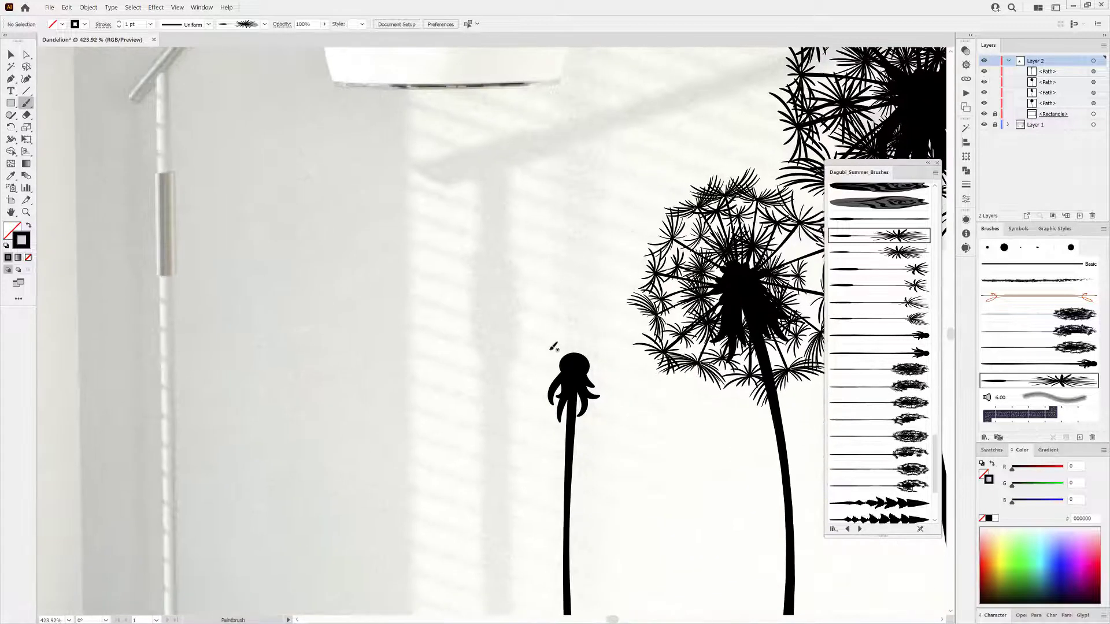
drag(552, 315, 581, 359)
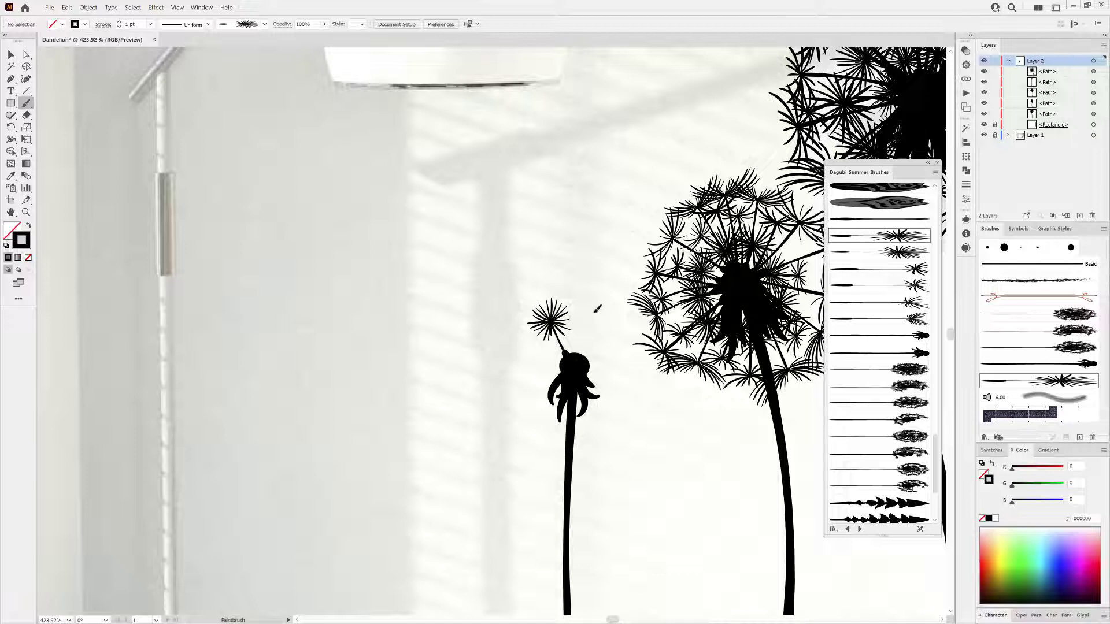
mouse_move(595, 312)
mouse_down()
mouse_move(577, 354)
mouse_move(585, 371)
mouse_up()
drag(595, 409, 584, 375)
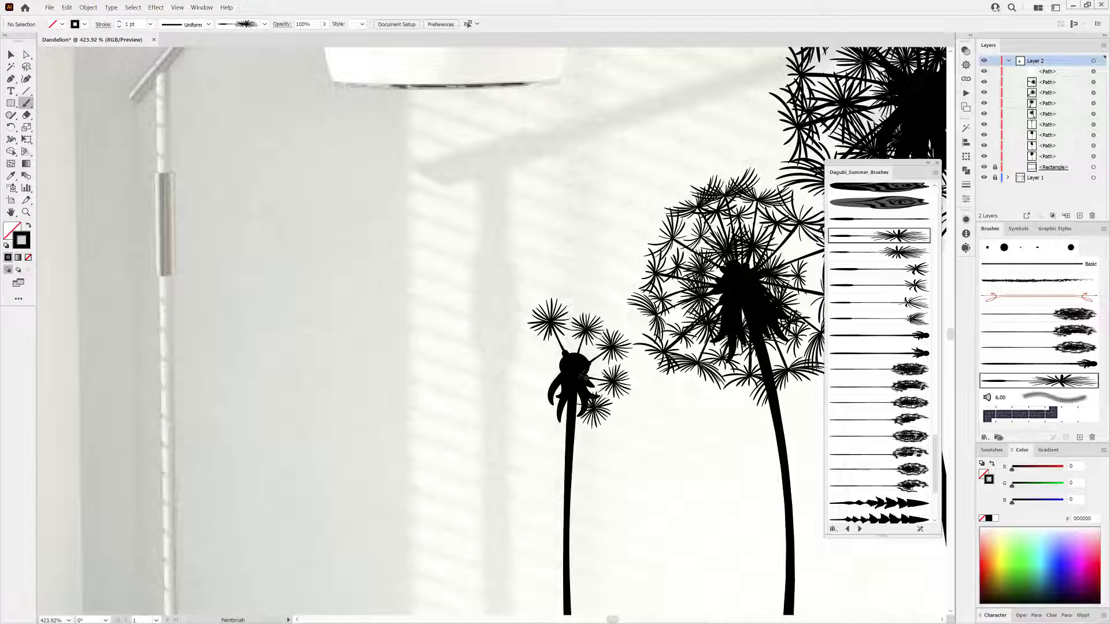
drag(544, 407, 577, 378)
mouse_move(520, 355)
mouse_down()
mouse_move(569, 374)
mouse_move(584, 282)
mouse_move(585, 354)
mouse_up()
Add more seed strokes radiating around the bud's head with another seed brush.
click(895, 269)
drag(652, 334, 592, 359)
drag(645, 383, 596, 368)
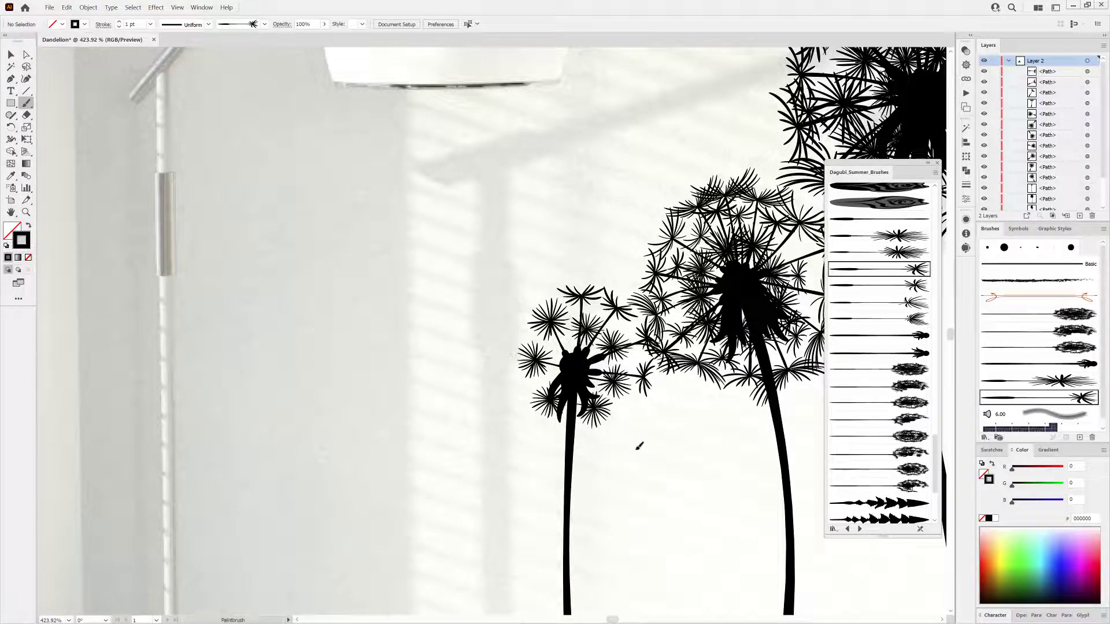
drag(639, 445, 592, 400)
mouse_move(535, 438)
mouse_down()
mouse_move(562, 406)
mouse_move(559, 376)
mouse_up()
drag(507, 323, 558, 359)
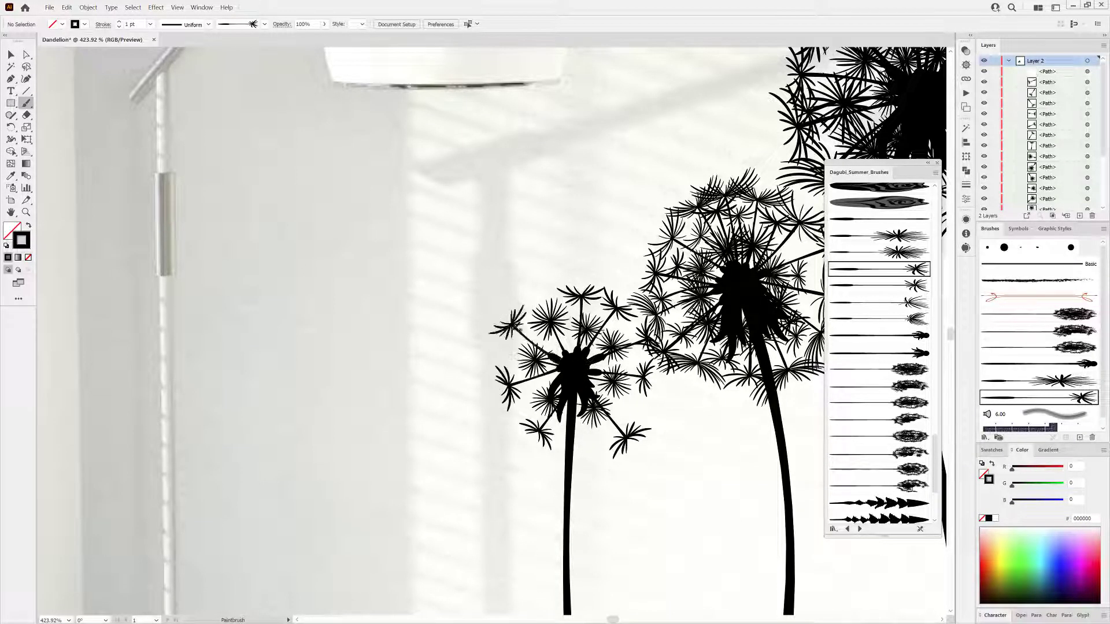
drag(559, 280, 577, 359)
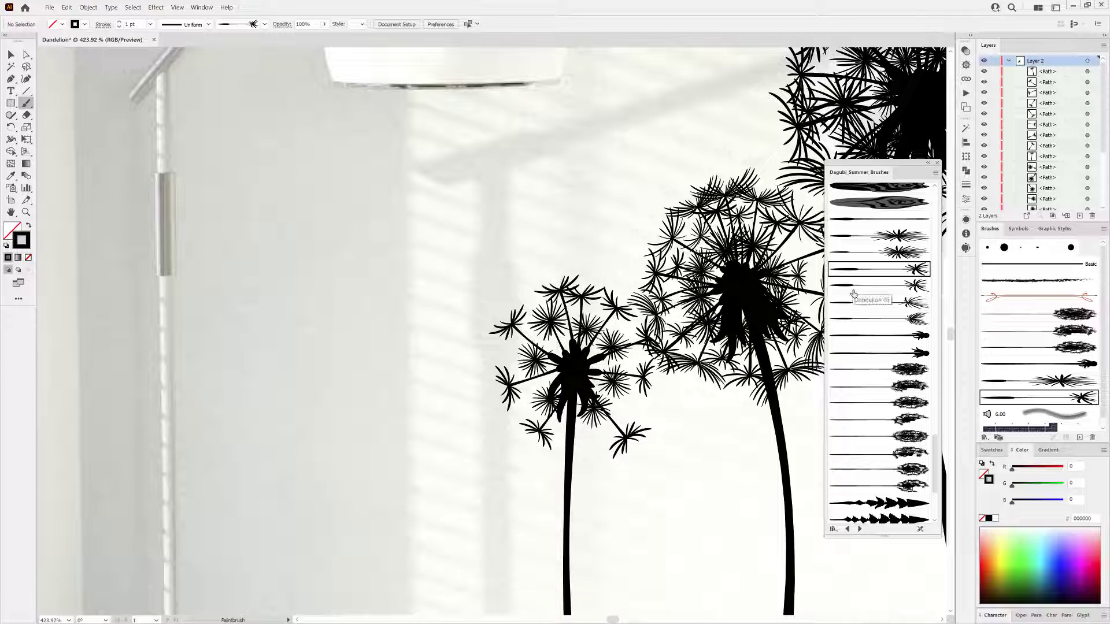
Paint more seed strokes around the bud and the first dandelion's head with another seed brush.
click(853, 286)
mouse_move(518, 277)
mouse_down()
mouse_move(577, 372)
mouse_move(662, 413)
mouse_up()
drag(584, 363, 659, 303)
drag(580, 360, 609, 266)
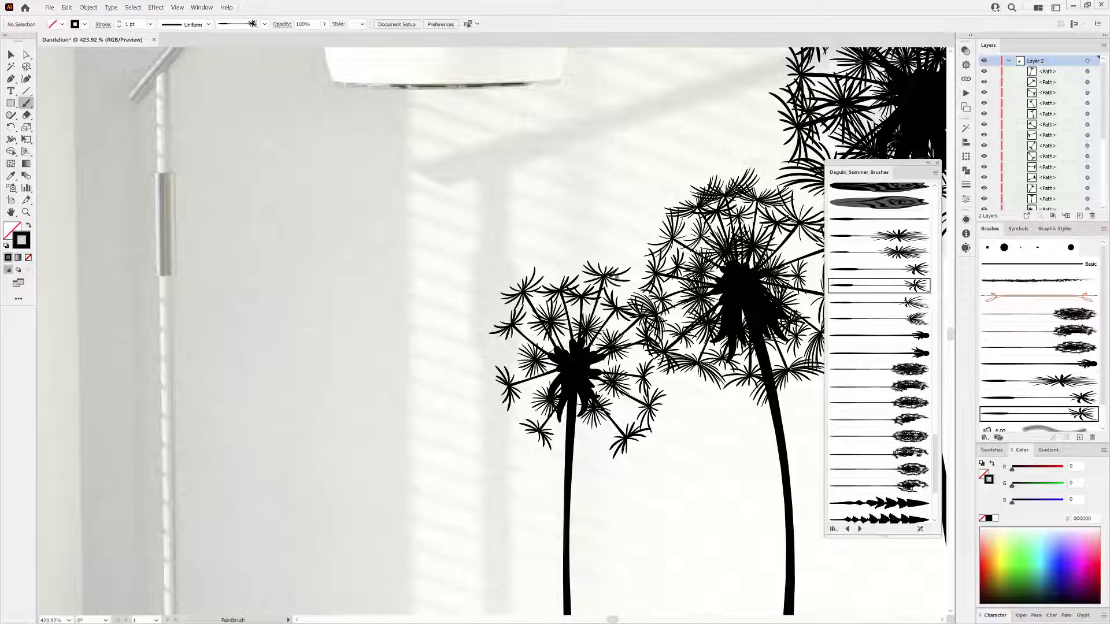
drag(681, 422, 653, 442)
Select and delete a few stray seed strokes, then undo the last deletion.
ctrl+click(493, 393)
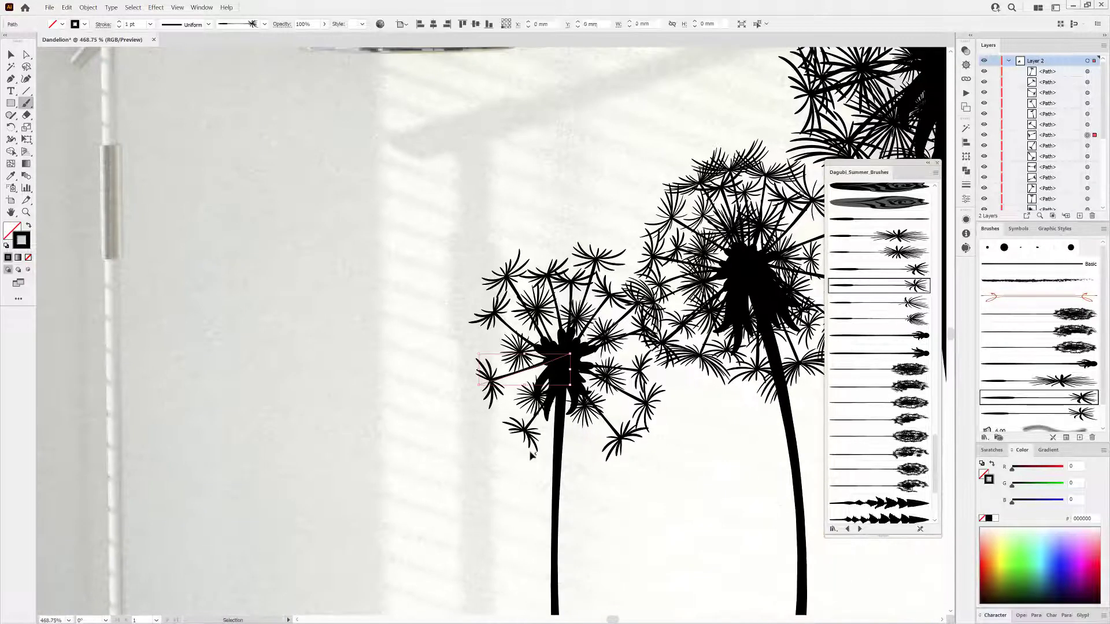
ctrl+shift+click(528, 440)
ctrl+shift+click(646, 407)
key(Delete)
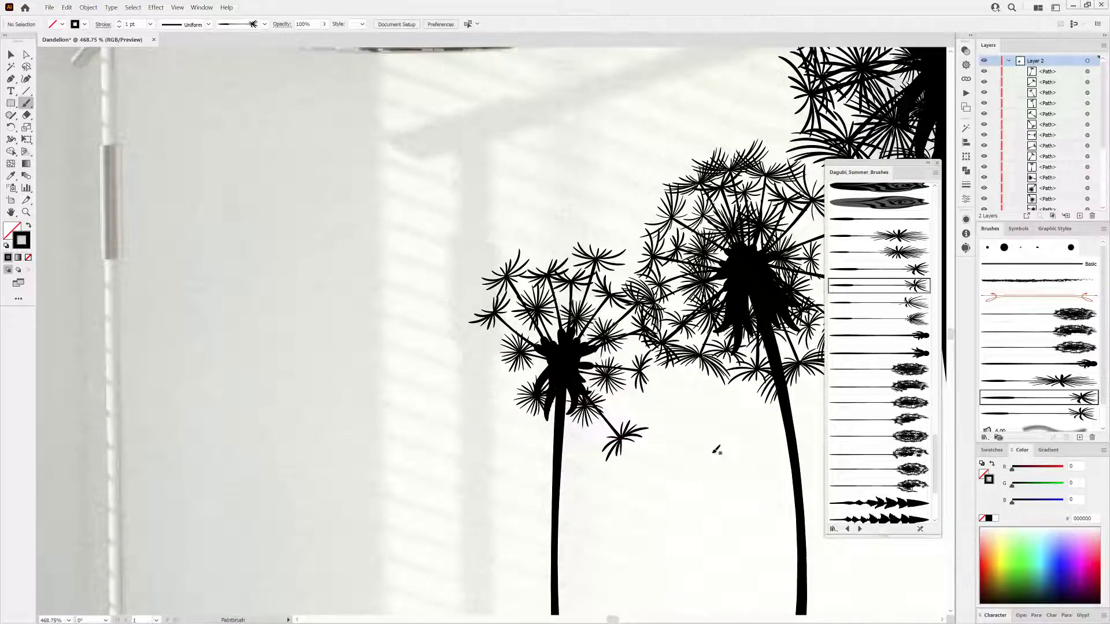
key(ctrl+z)
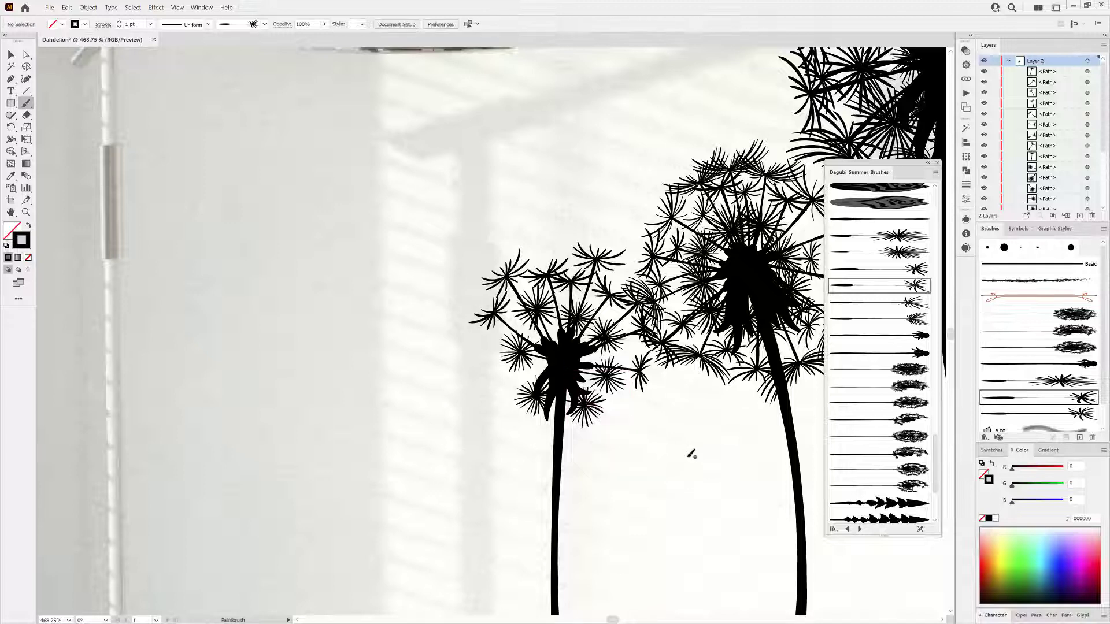
Paint additional seed strokes on the left side of the first dandelion's head with a different seed brush.
click(878, 269)
drag(473, 397, 547, 357)
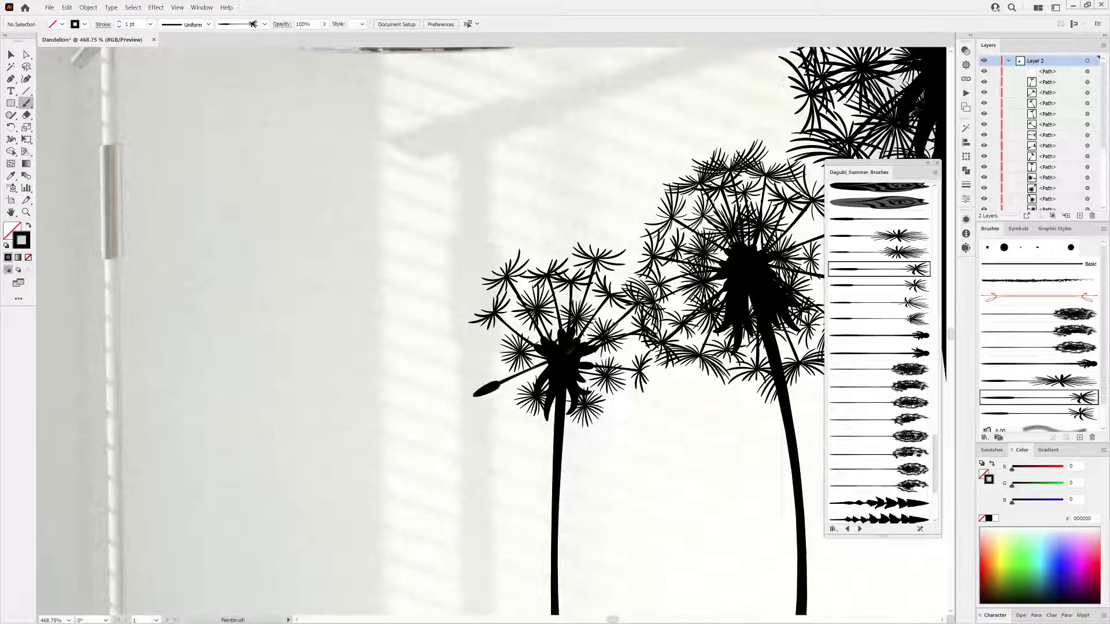
key(ctrl+z)
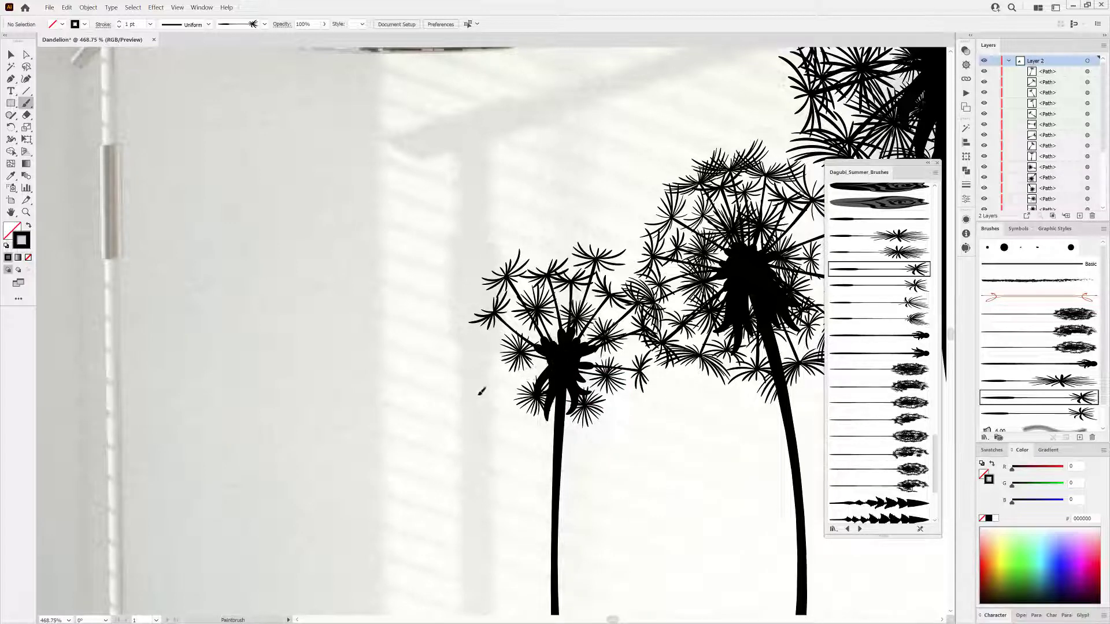
drag(481, 392, 597, 354)
drag(487, 341, 469, 338)
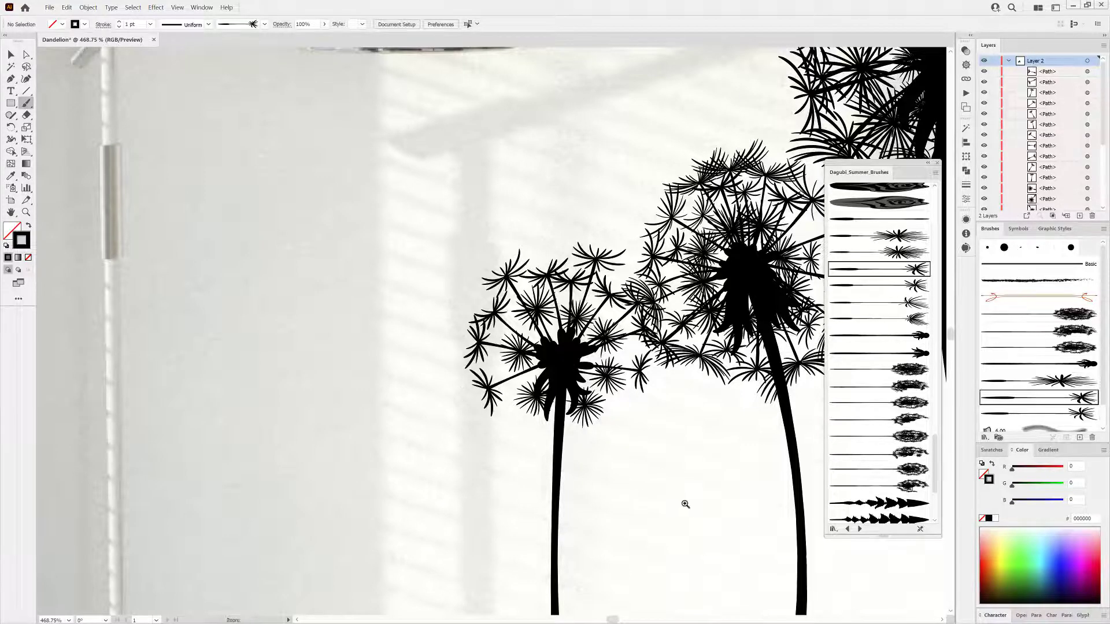
Paint several single flying seeds drifting away from the dandelion heads.
mouse_move(686, 505)
mouse_down()
mouse_move(630, 489)
mouse_move(510, 374)
mouse_move(571, 384)
mouse_move(564, 407)
mouse_move(601, 369)
mouse_up()
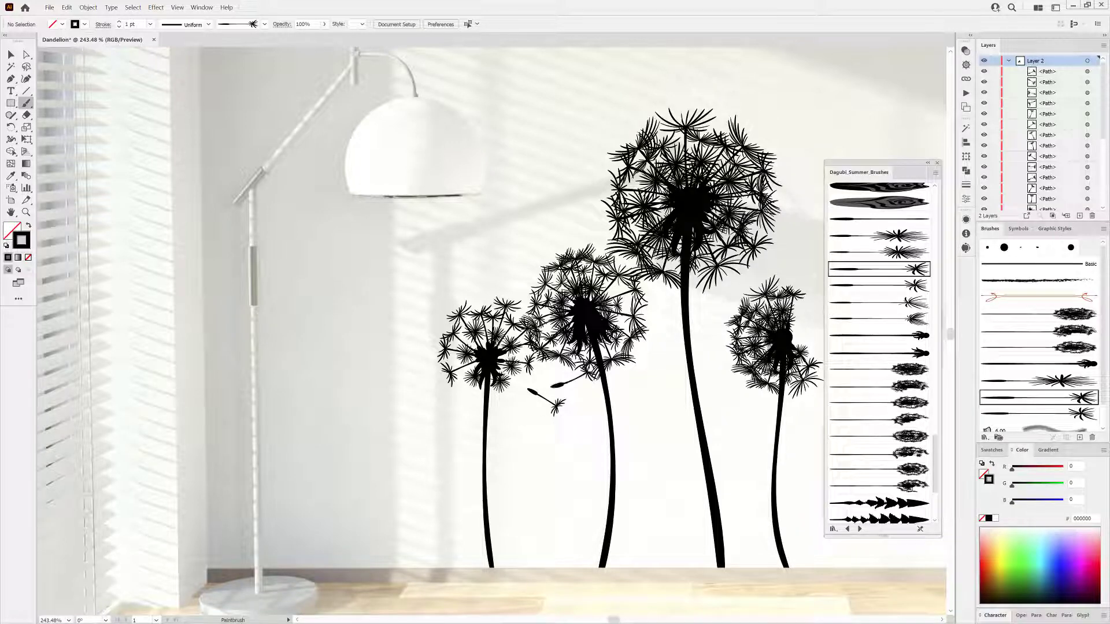
drag(515, 288, 544, 261)
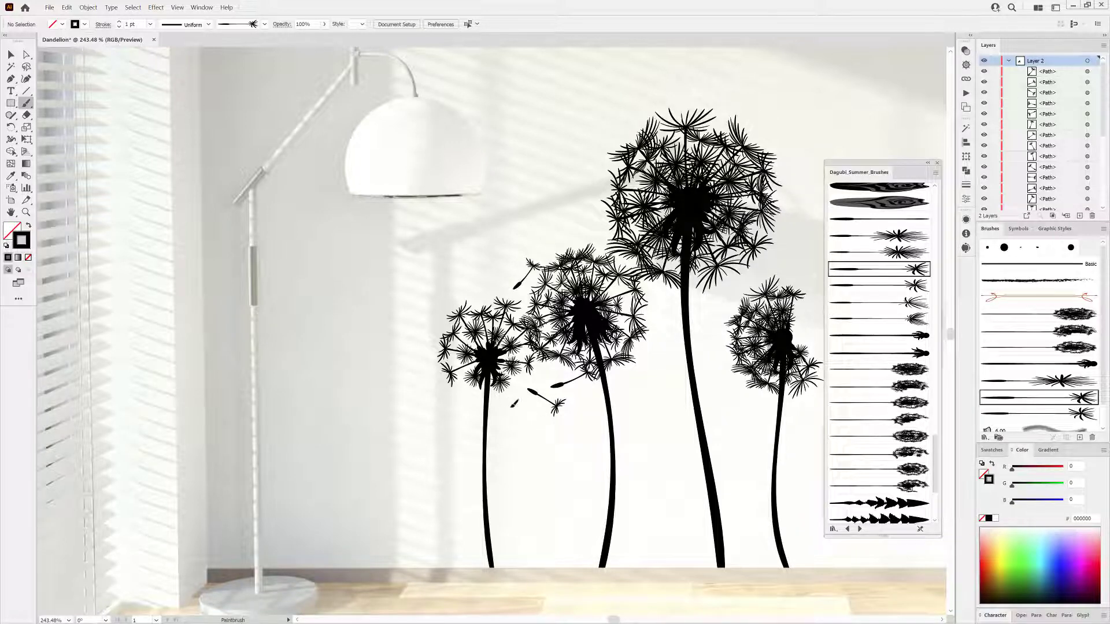
key(space)
mouse_move(751, 397)
mouse_down()
mouse_move(601, 399)
mouse_move(555, 426)
mouse_move(576, 413)
mouse_move(560, 379)
mouse_up()
mouse_move(559, 325)
mouse_down()
mouse_move(591, 290)
mouse_move(579, 332)
mouse_move(643, 328)
mouse_move(598, 307)
mouse_move(648, 282)
mouse_up()
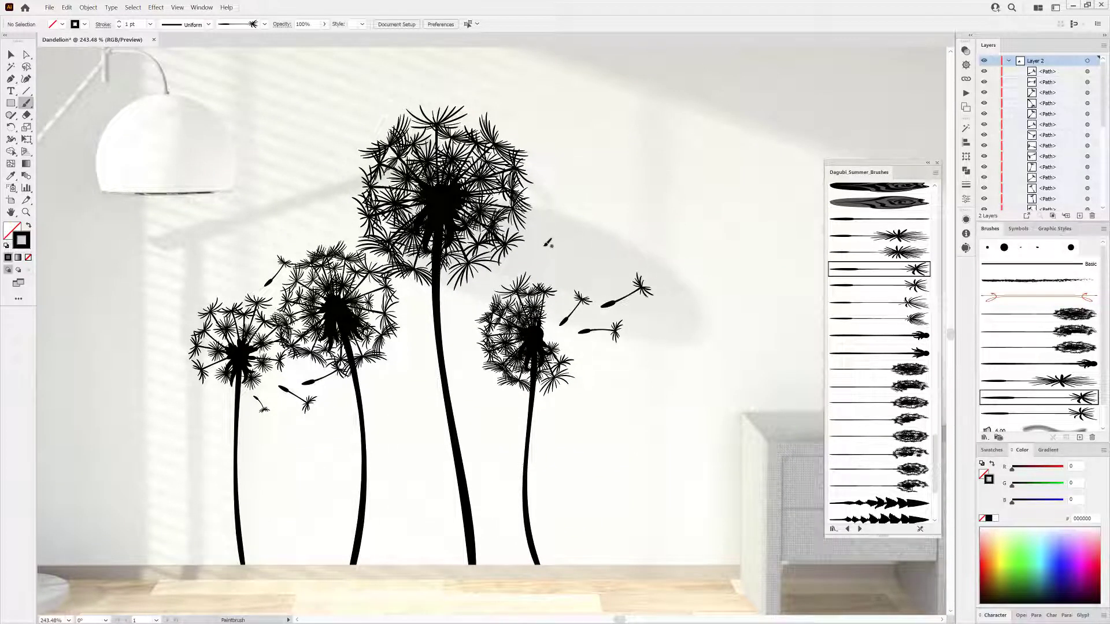
key(space)
drag(513, 394, 637, 245)
scroll(639, 347, up, 2)
key(space)
drag(639, 347, 637, 406)
Paint toothed dandelion leaves at the bases of the stems using a leaf brush.
scroll(888, 371, down, 2)
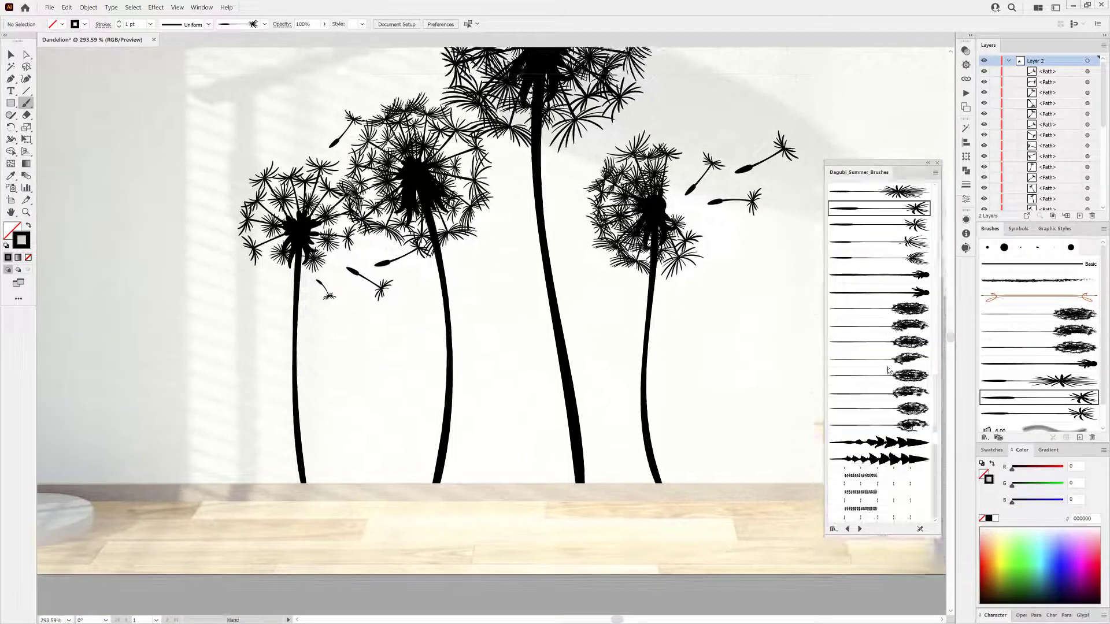
scroll(888, 371, down, 3)
click(890, 364)
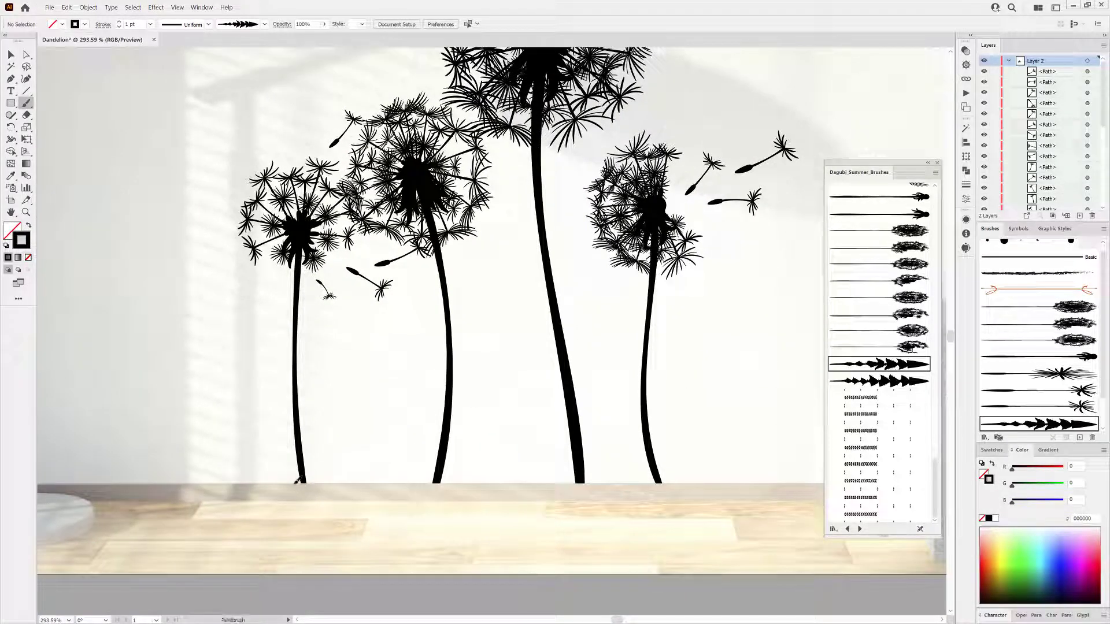
drag(283, 425, 281, 427)
drag(308, 481, 323, 438)
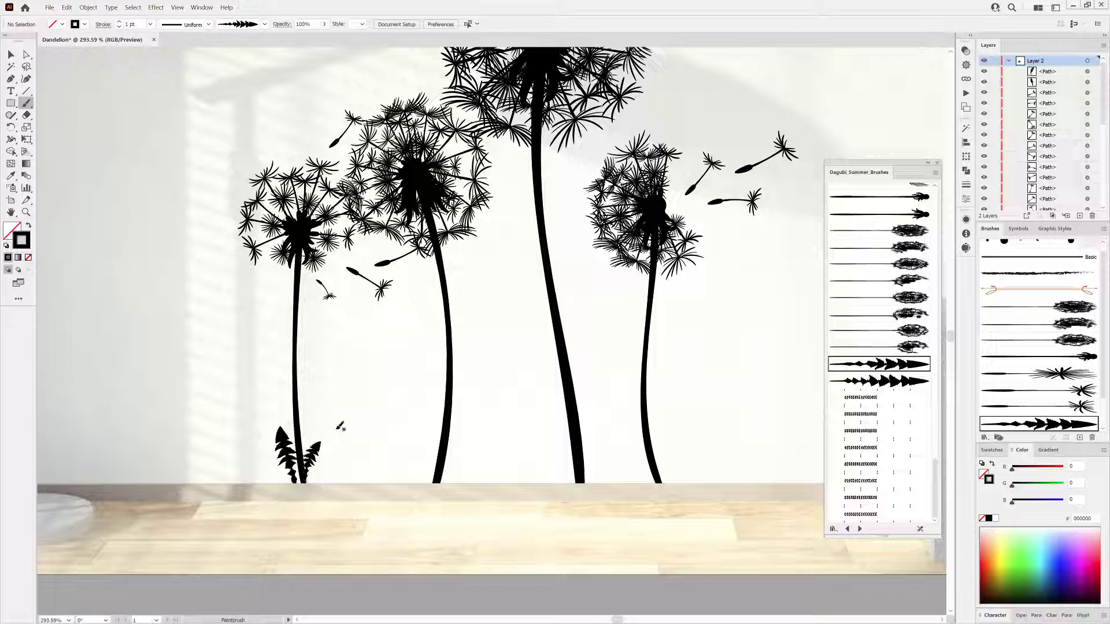
drag(423, 430, 434, 480)
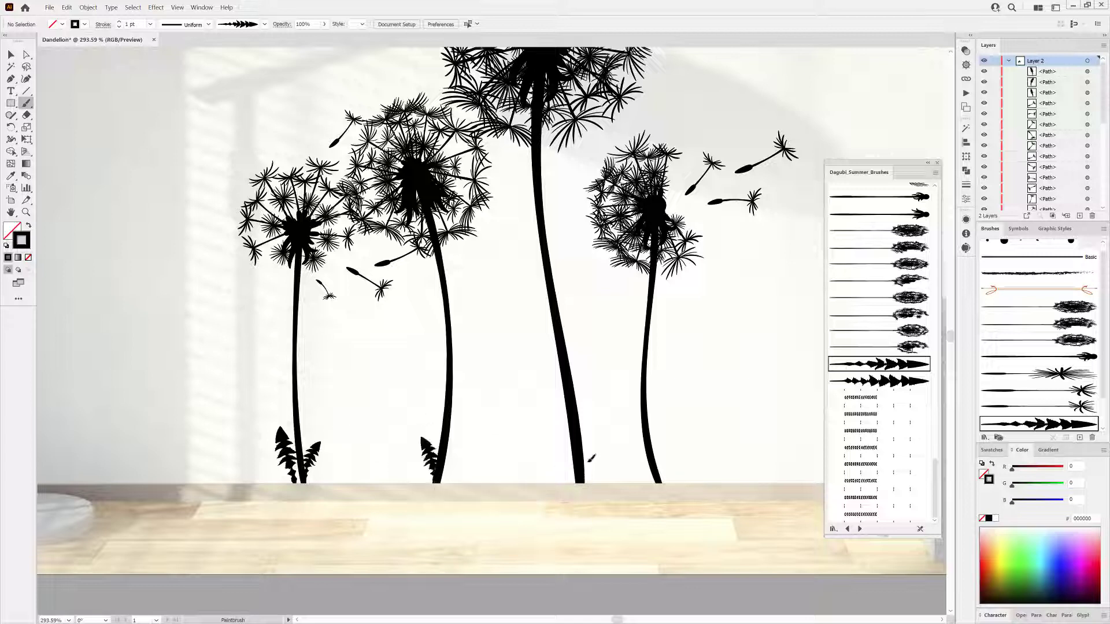
drag(588, 462, 604, 413)
drag(630, 450, 626, 438)
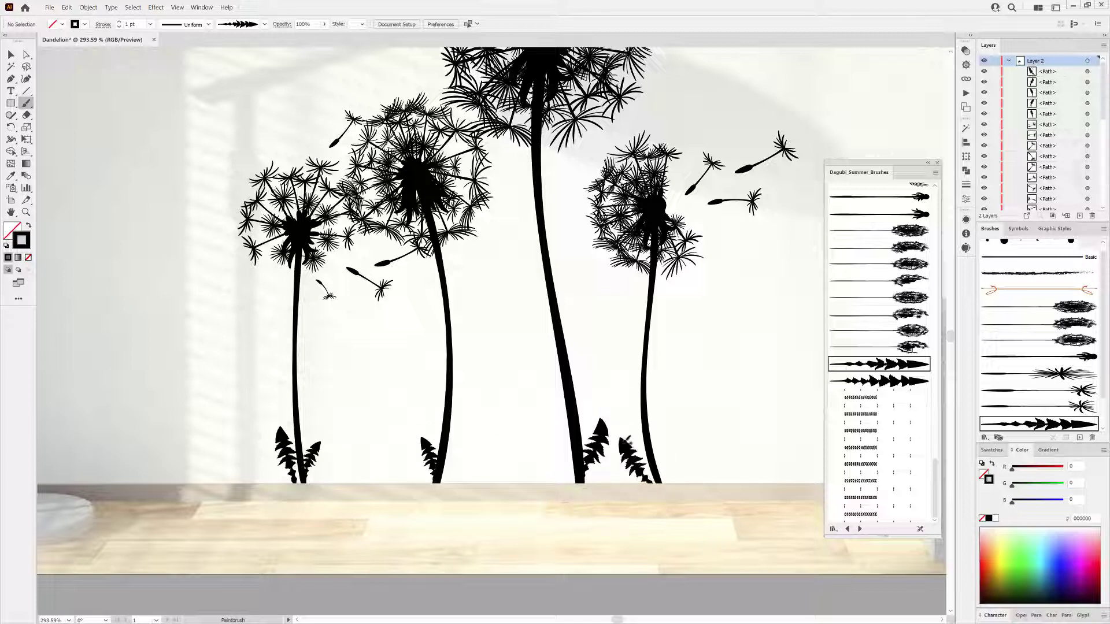
Select the new leaves and set their stroke weight to 0.7 pt.
ctrl+click(633, 458)
ctrl+shift+click(429, 458)
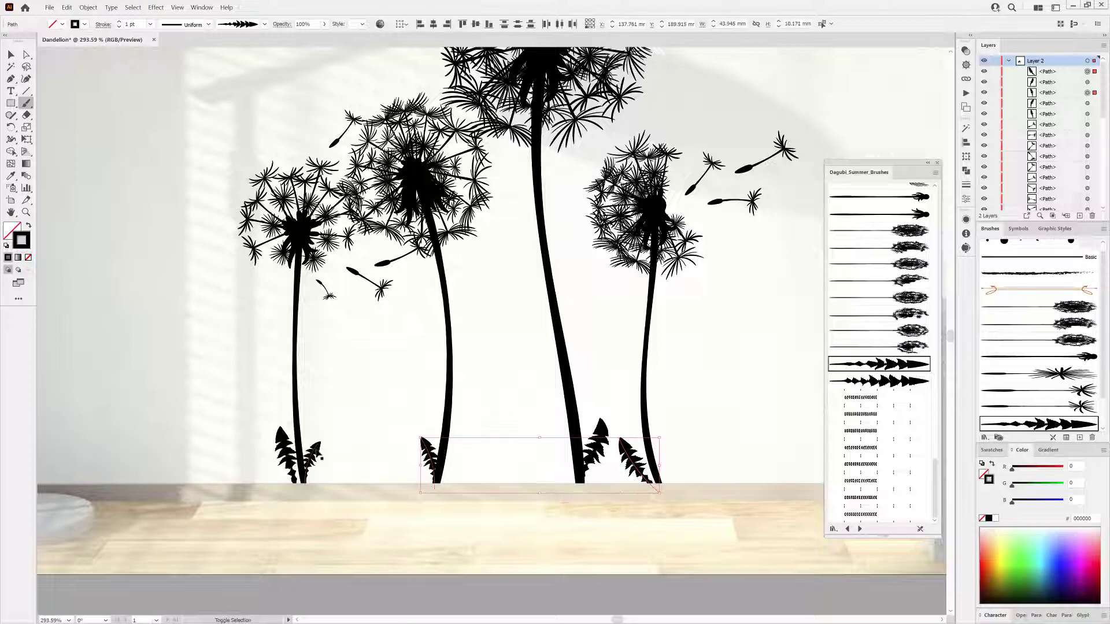
ctrl+shift+click(313, 453)
click(119, 27)
click(119, 27)
click(119, 27)
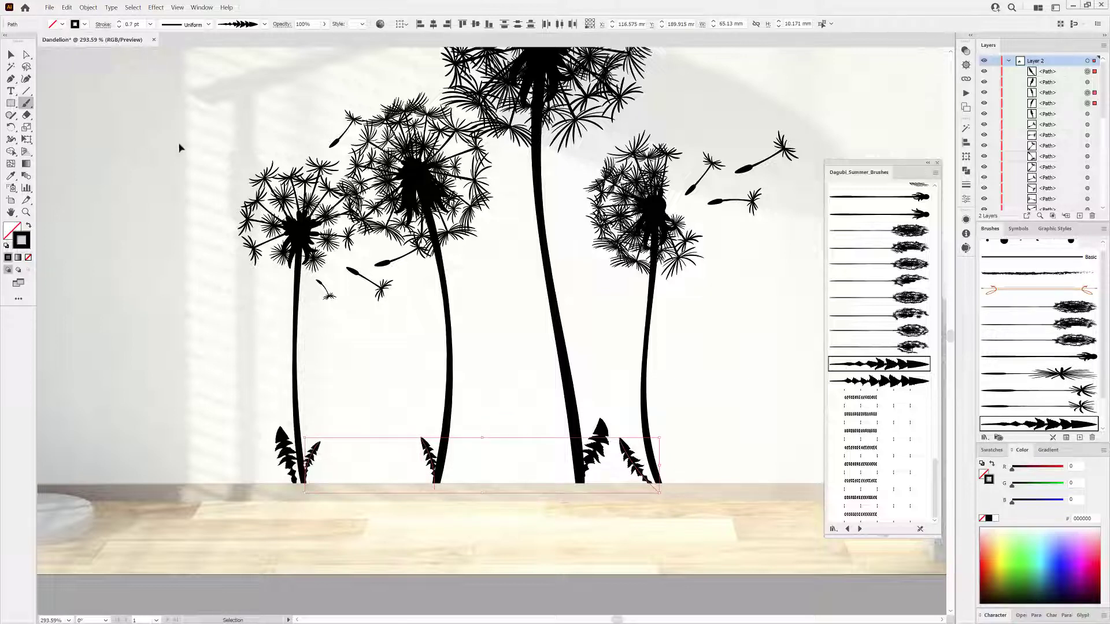
ctrl+click(180, 144)
Add more toothed leaves at the stem bases using another leaf brush.
click(892, 386)
drag(664, 487, 671, 417)
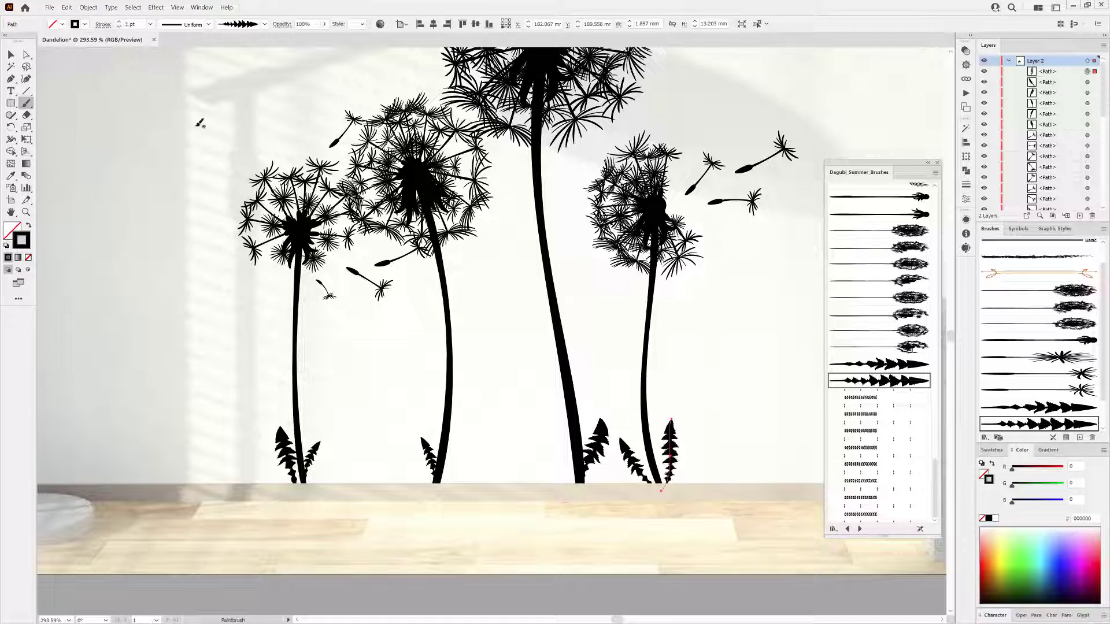
drag(575, 483, 568, 445)
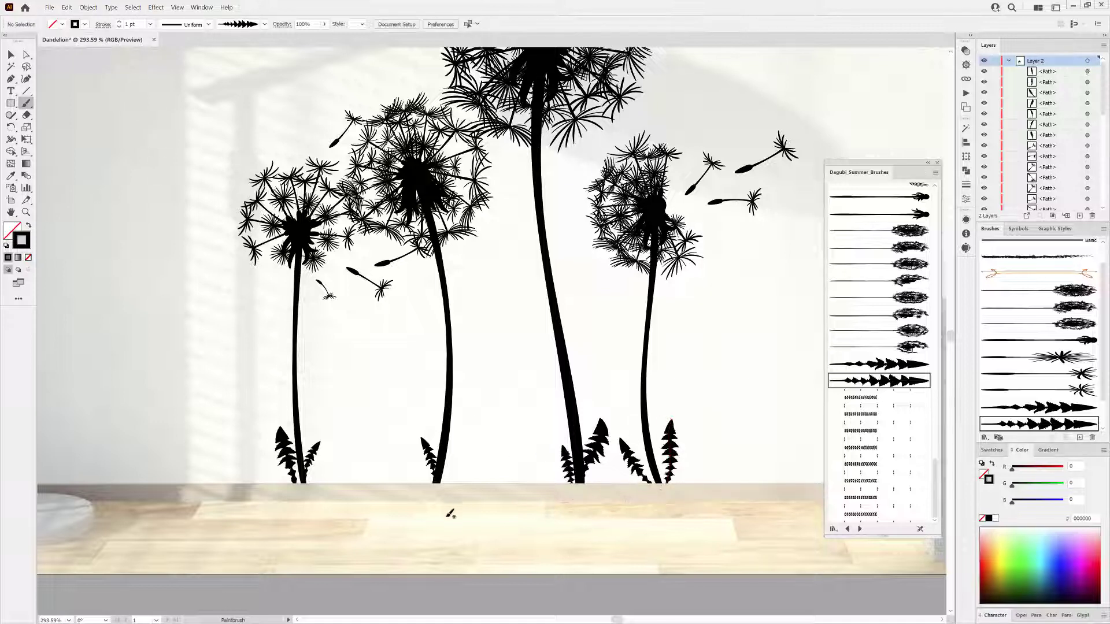
drag(455, 484, 470, 422)
drag(308, 483, 327, 449)
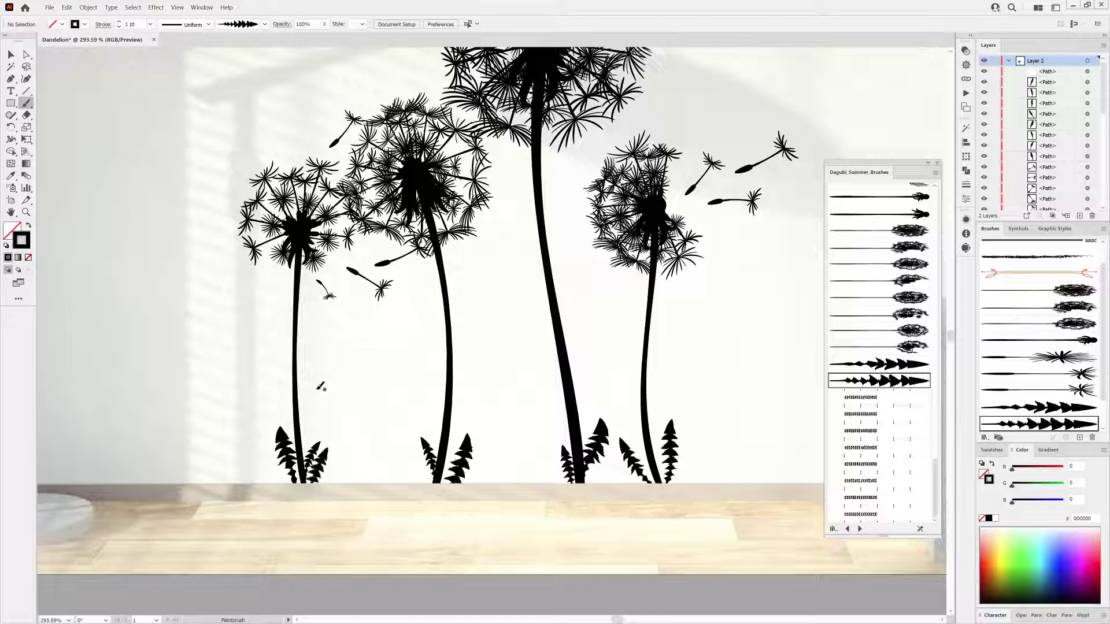
Paint a curved grass blade near the second stem with a blade-shaped art brush, setting its stroke to 0.1 pt.
scroll(930, 486, up, 15)
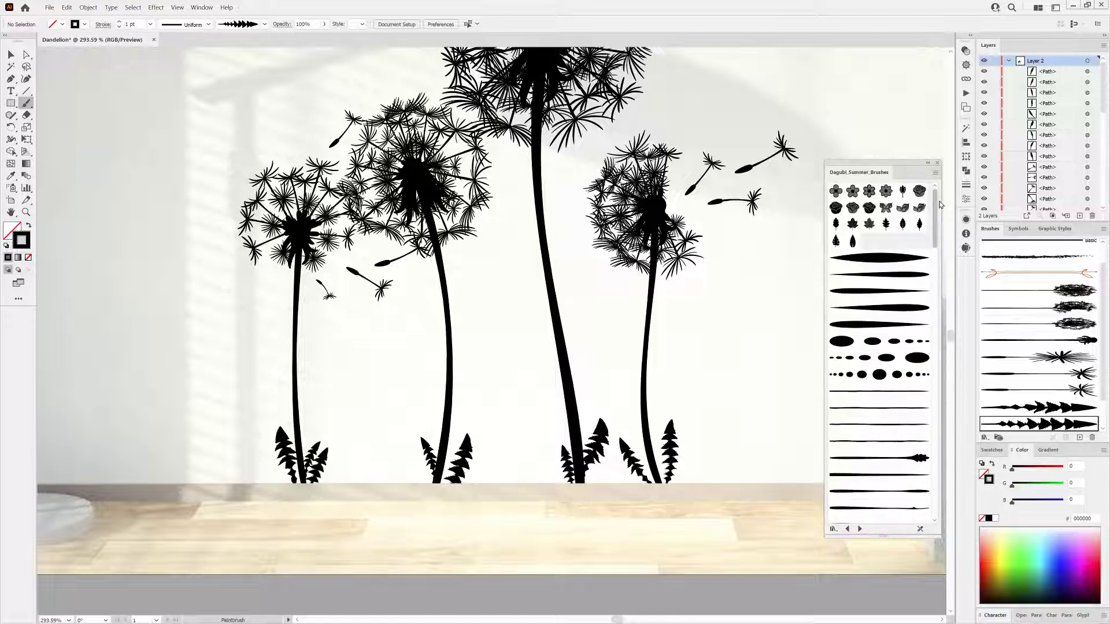
click(877, 261)
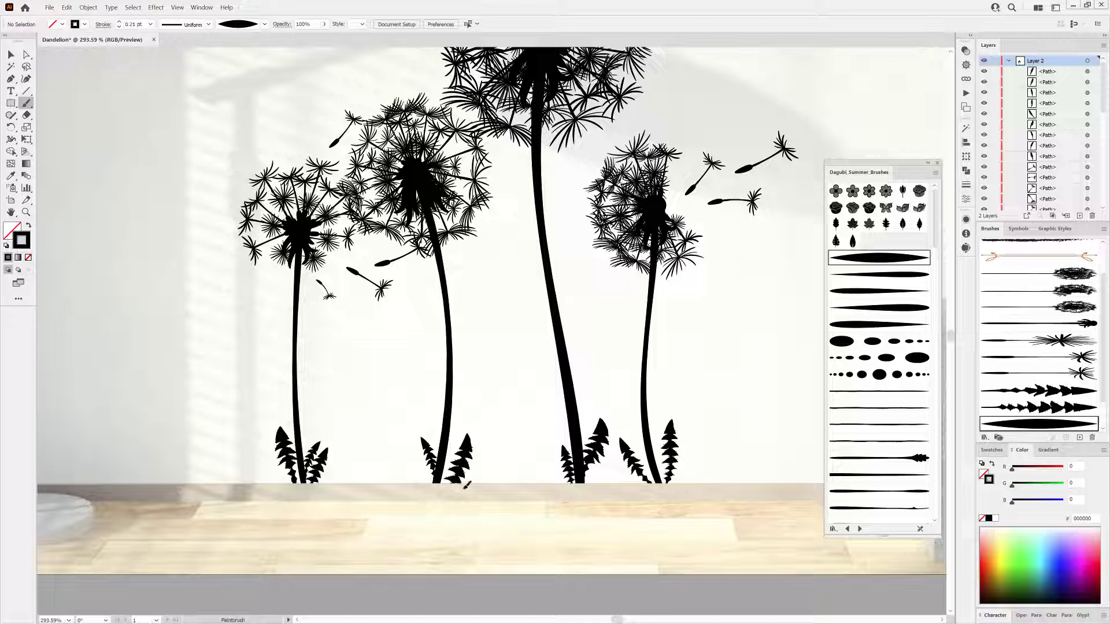
drag(500, 461, 469, 506)
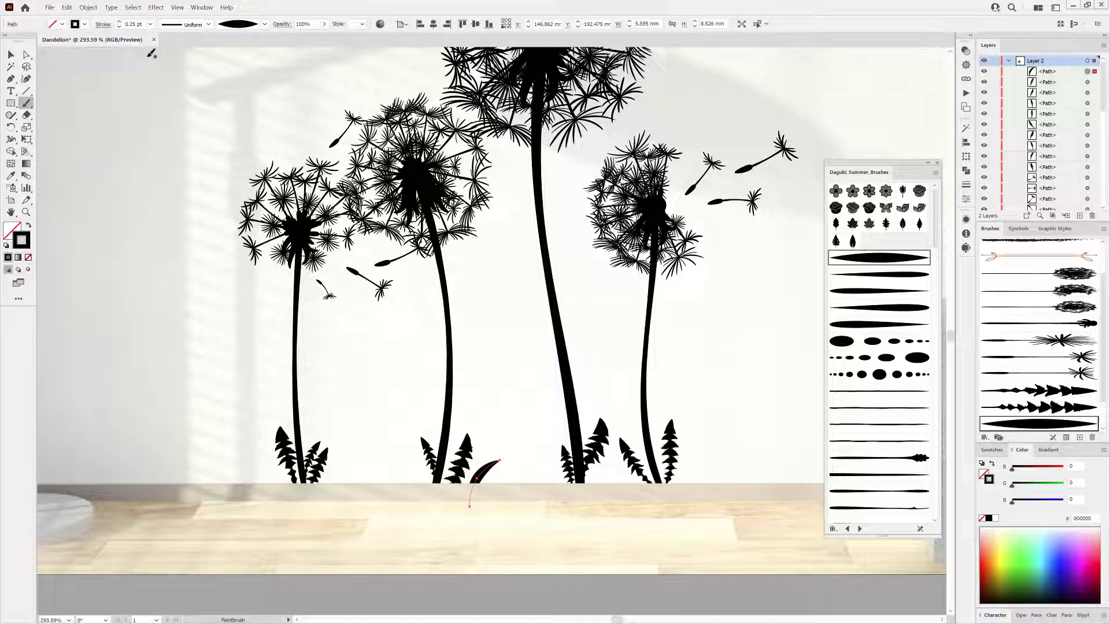
click(119, 28)
click(119, 28)
ctrl+click(422, 498)
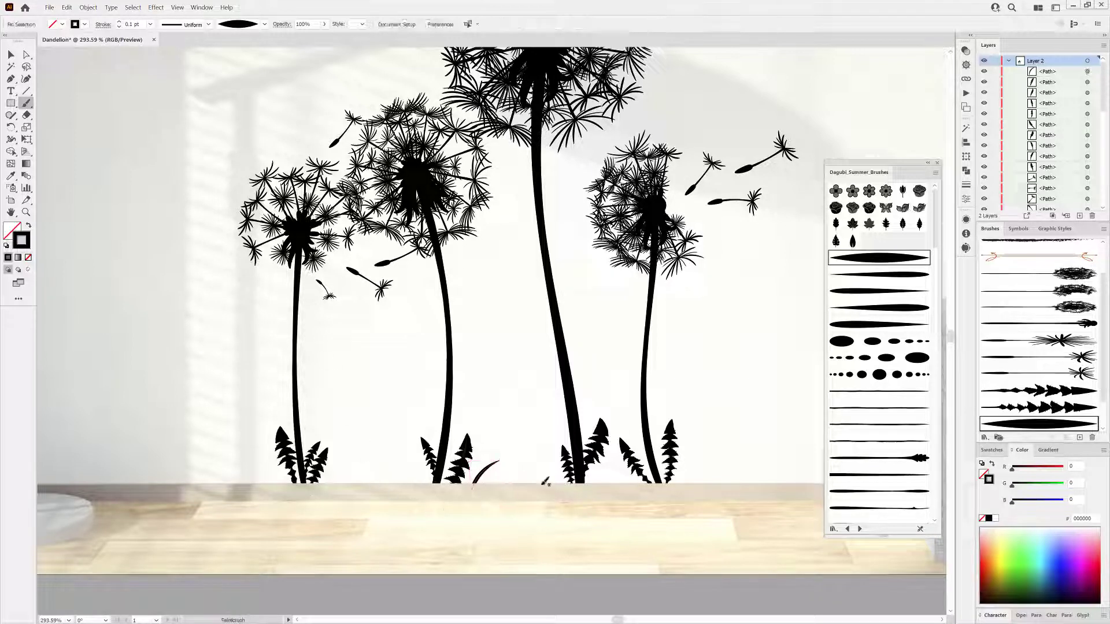
Paint curved grass blades around the bases of the left stems.
drag(547, 447, 563, 501)
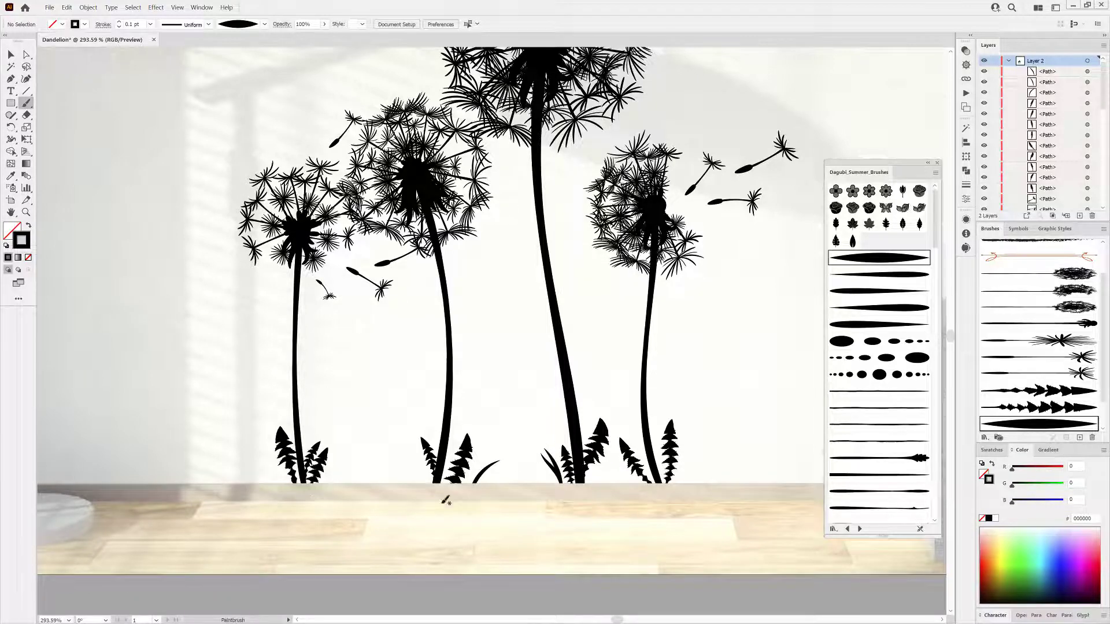
scroll(428, 507, up, 4)
mouse_move(401, 463)
mouse_down()
mouse_move(456, 408)
mouse_move(432, 393)
mouse_up()
mouse_move(361, 456)
mouse_down()
mouse_move(298, 411)
mouse_move(310, 379)
mouse_move(334, 449)
mouse_move(400, 318)
mouse_up()
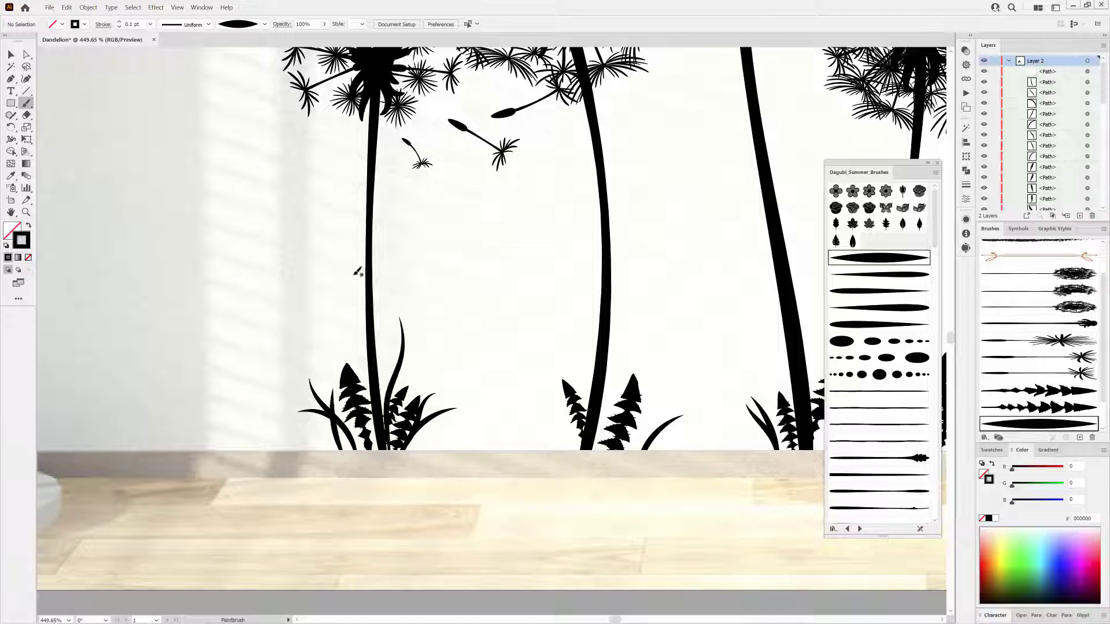
drag(414, 426, 442, 444)
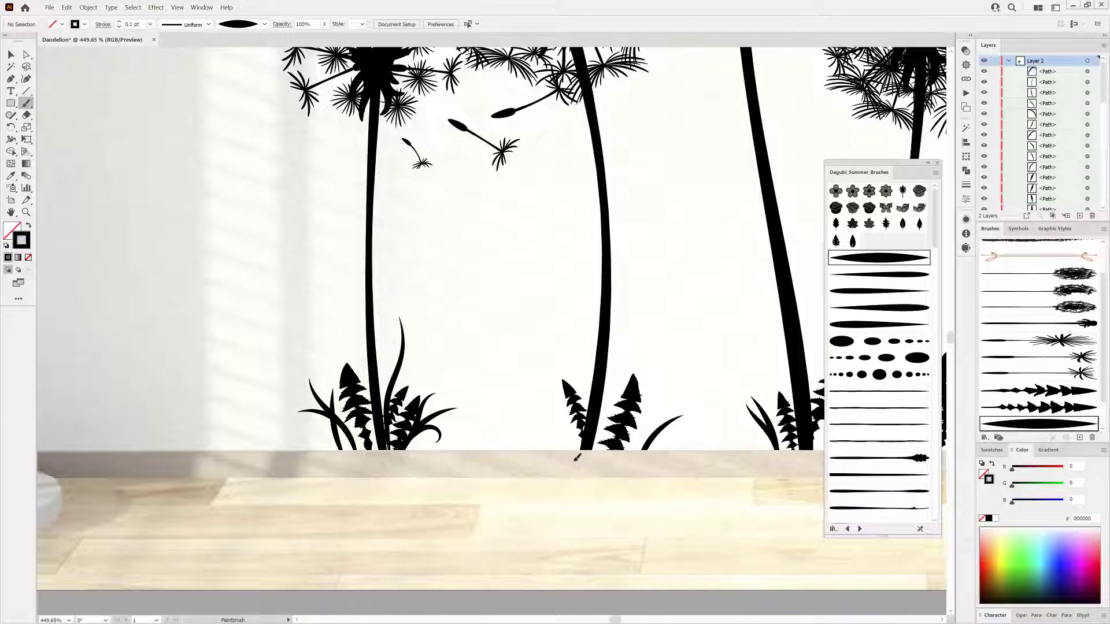
drag(533, 428, 570, 450)
drag(548, 409, 576, 451)
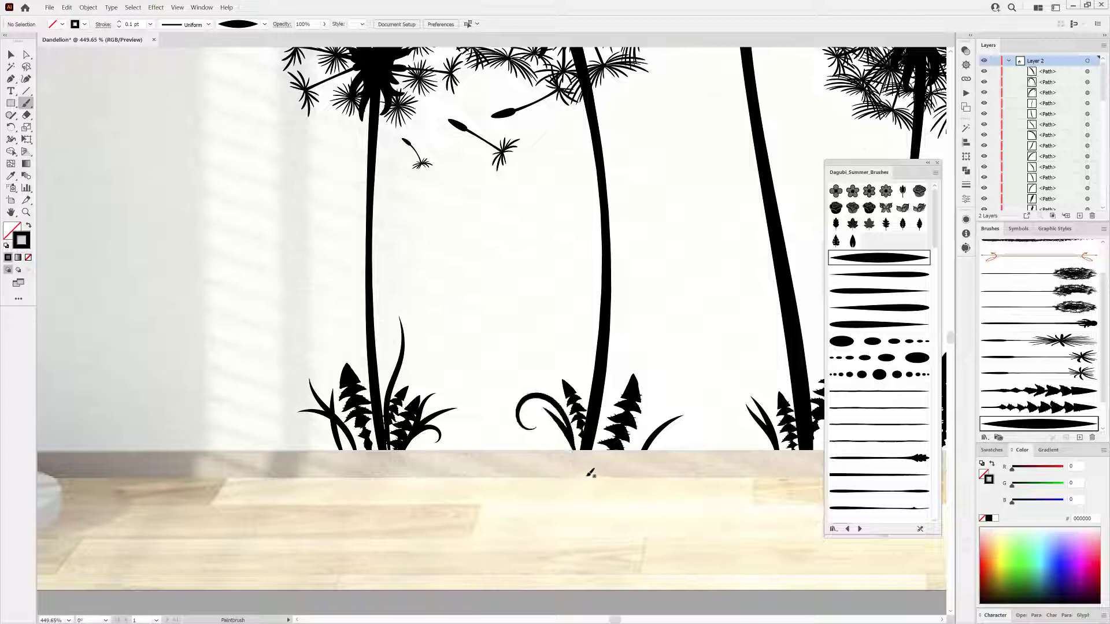
Add more grass blades among the leaves around the center stems.
drag(628, 372, 614, 469)
drag(675, 365, 561, 471)
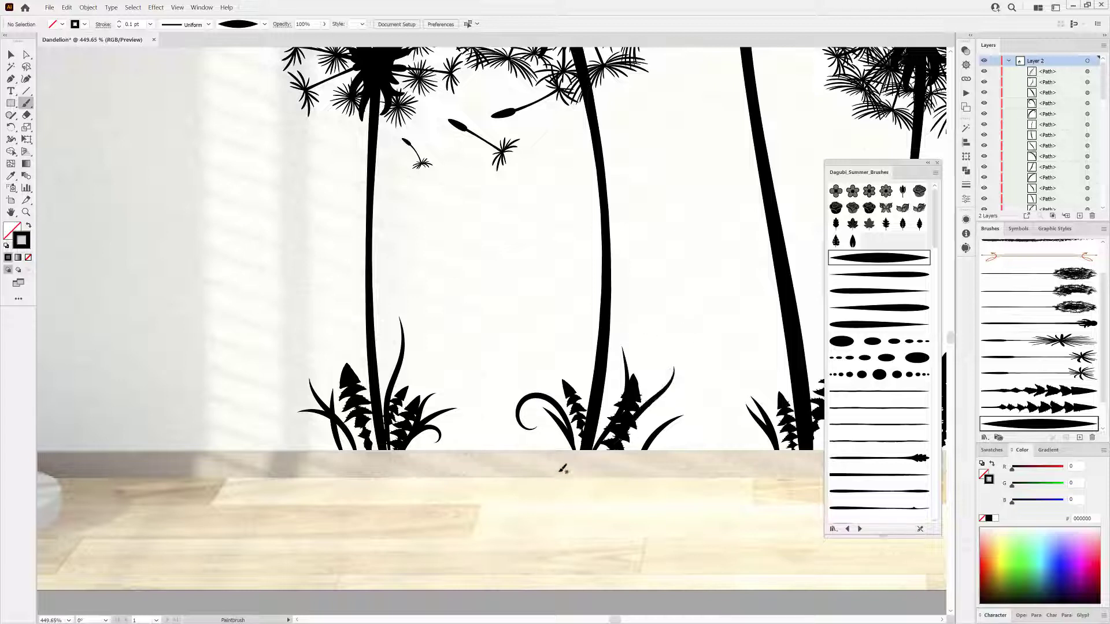
mouse_move(526, 399)
mouse_down()
mouse_move(527, 465)
mouse_move(500, 469)
mouse_up()
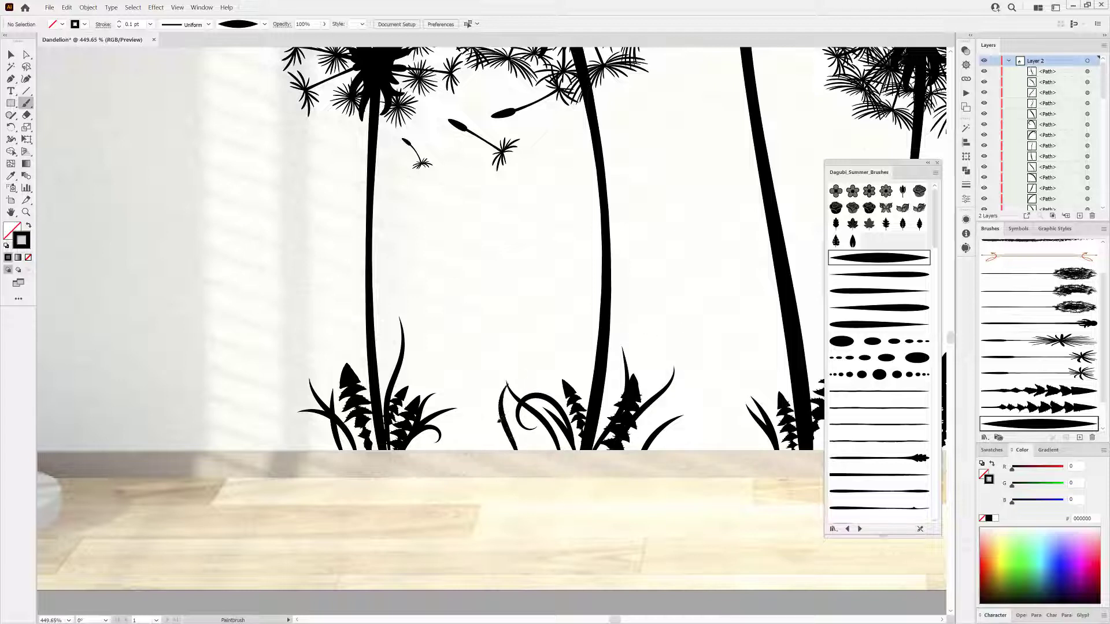
drag(504, 393, 481, 453)
drag(469, 361, 478, 451)
drag(451, 411, 474, 450)
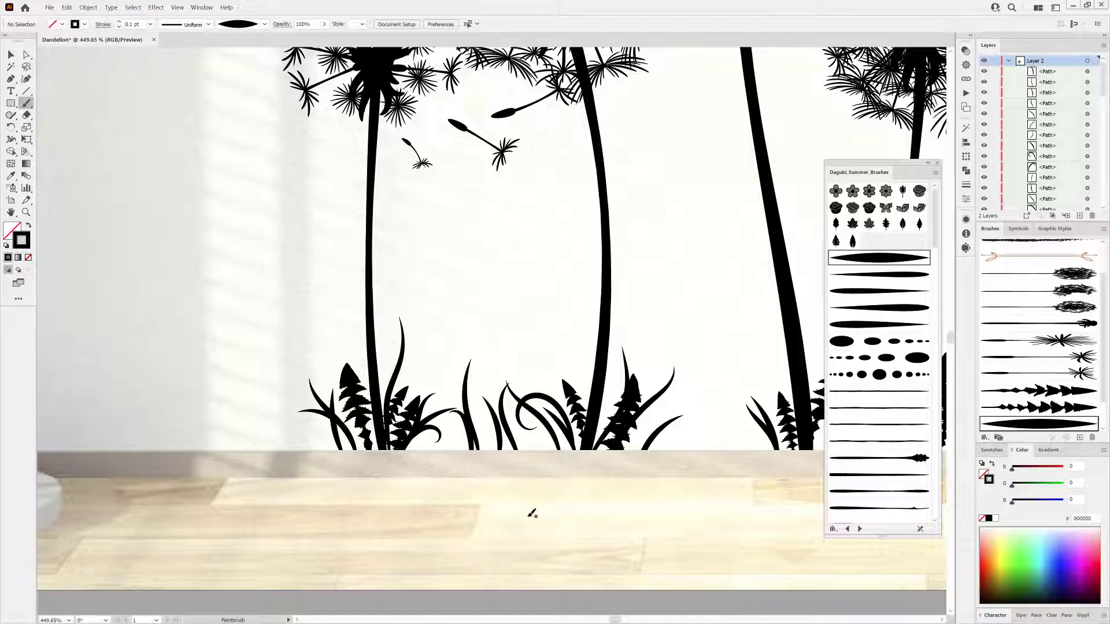
drag(633, 456, 512, 439)
drag(217, 437, 172, 413)
ctrl+click(197, 429)
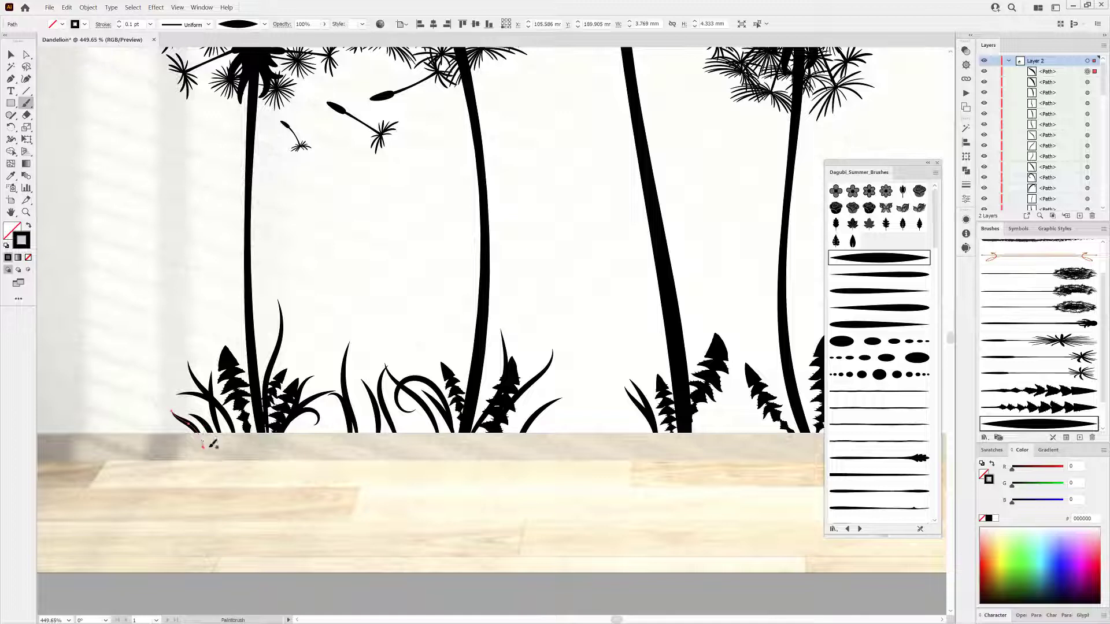
key(Delete)
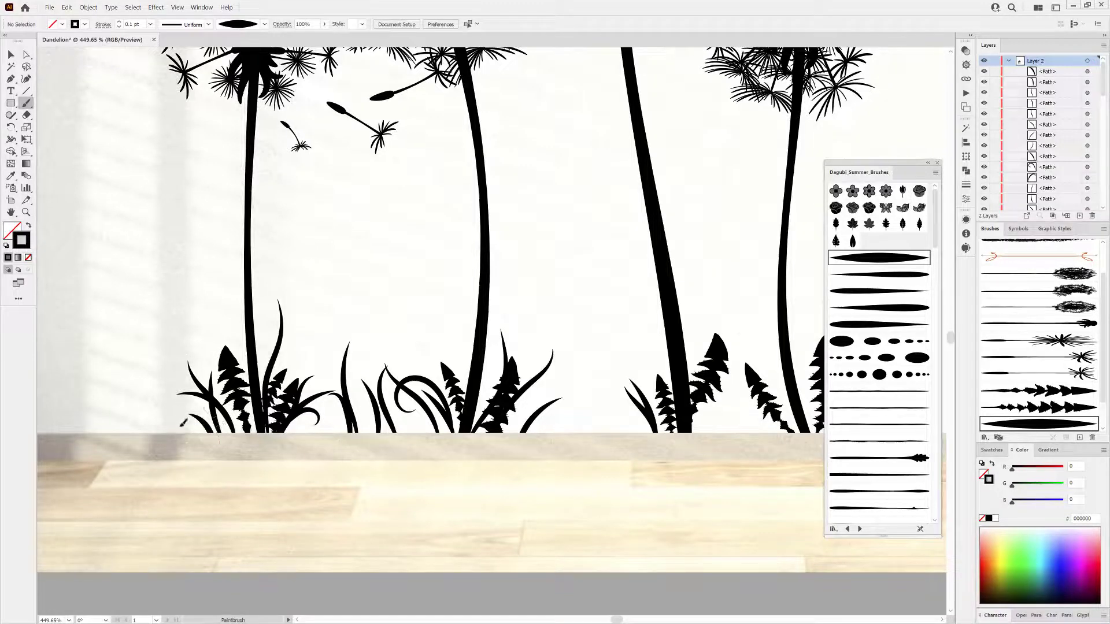
Paint further grass blades at the far-left stem base and beside the center stems.
drag(183, 423, 176, 431)
drag(574, 383, 549, 450)
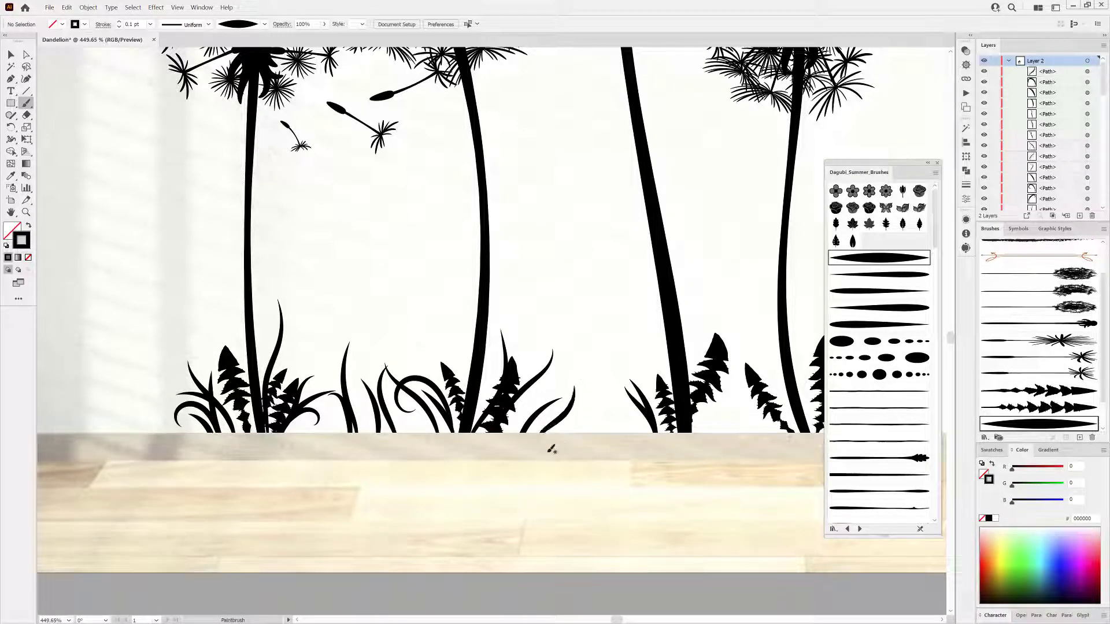
mouse_move(597, 389)
mouse_down()
mouse_move(550, 434)
mouse_move(616, 434)
mouse_move(613, 378)
mouse_up()
drag(782, 454, 597, 415)
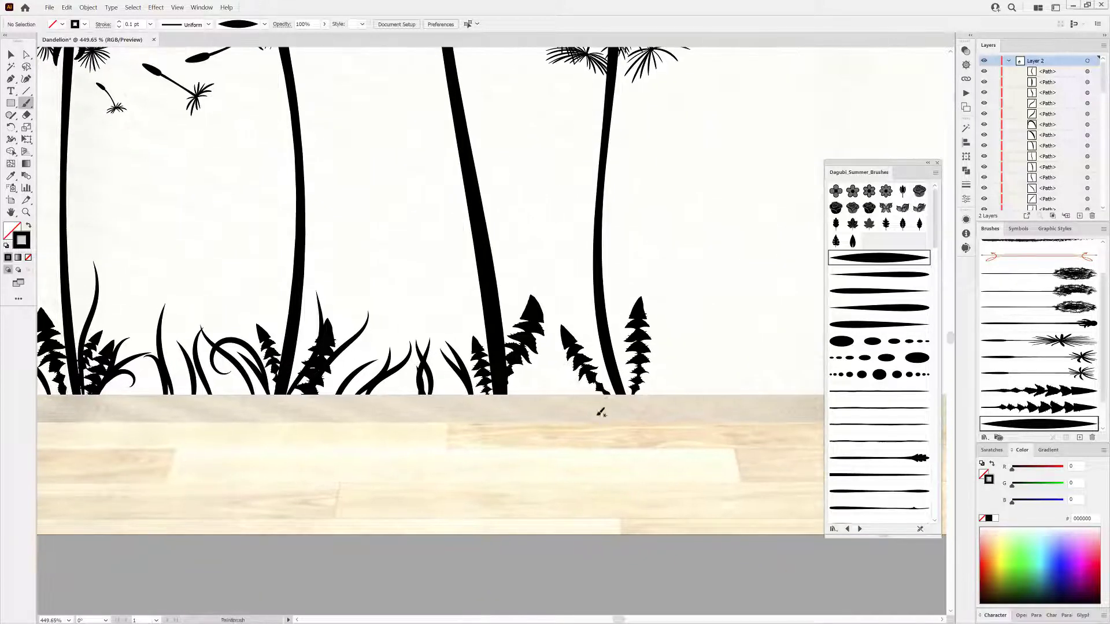
Paint more curved grass blades around the base of the rightmost dandelion stem.
drag(614, 311, 584, 418)
drag(556, 305, 552, 398)
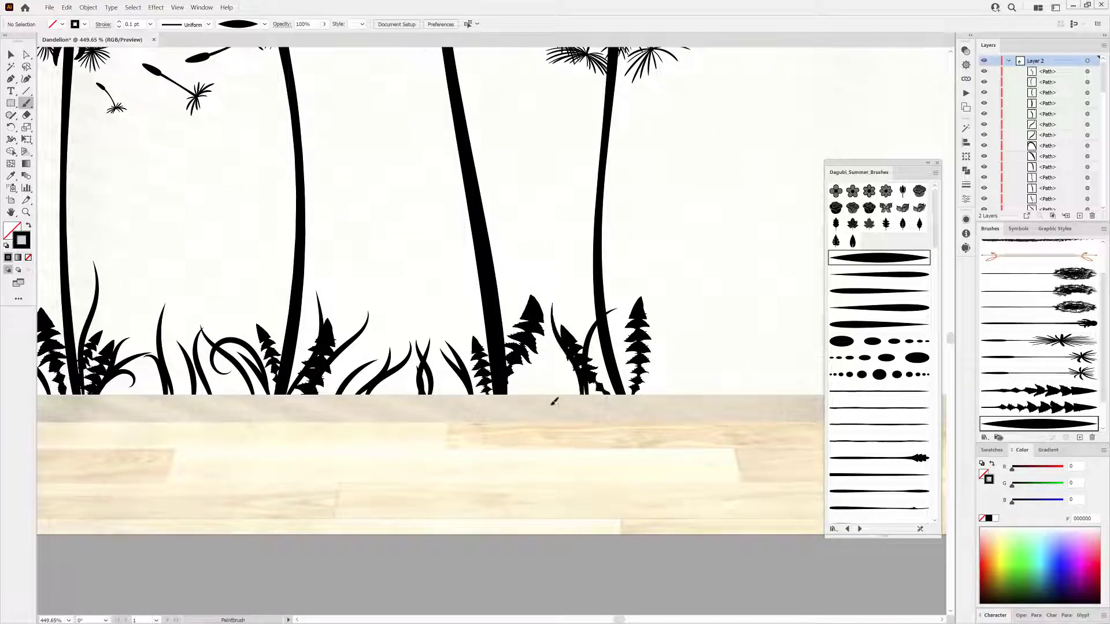
mouse_move(511, 283)
mouse_down()
mouse_move(525, 398)
mouse_move(557, 328)
mouse_up()
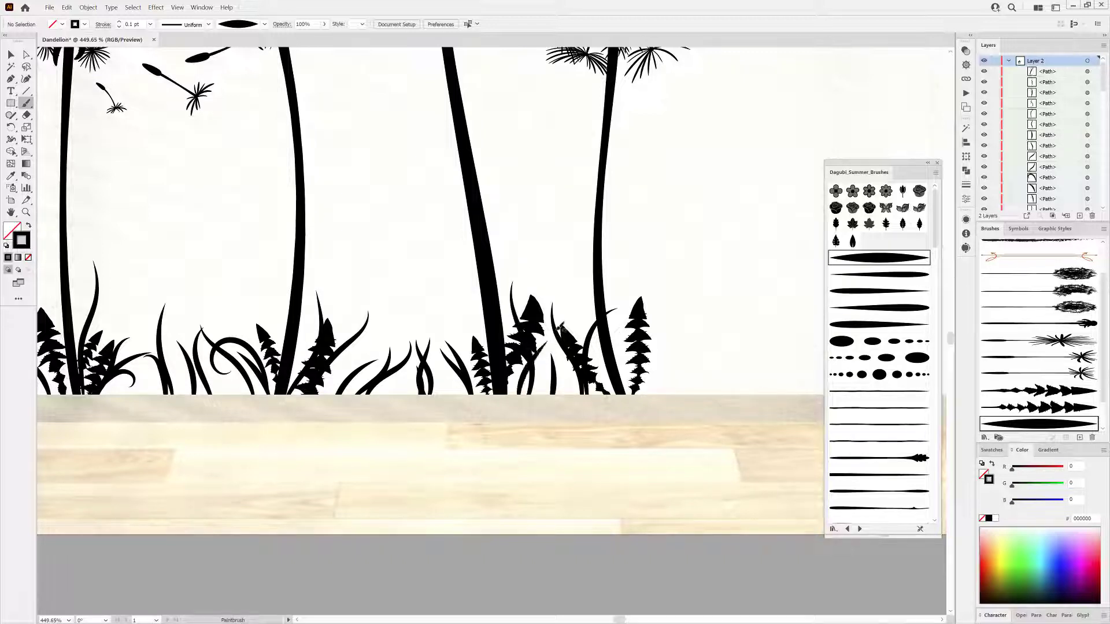
drag(636, 398, 673, 338)
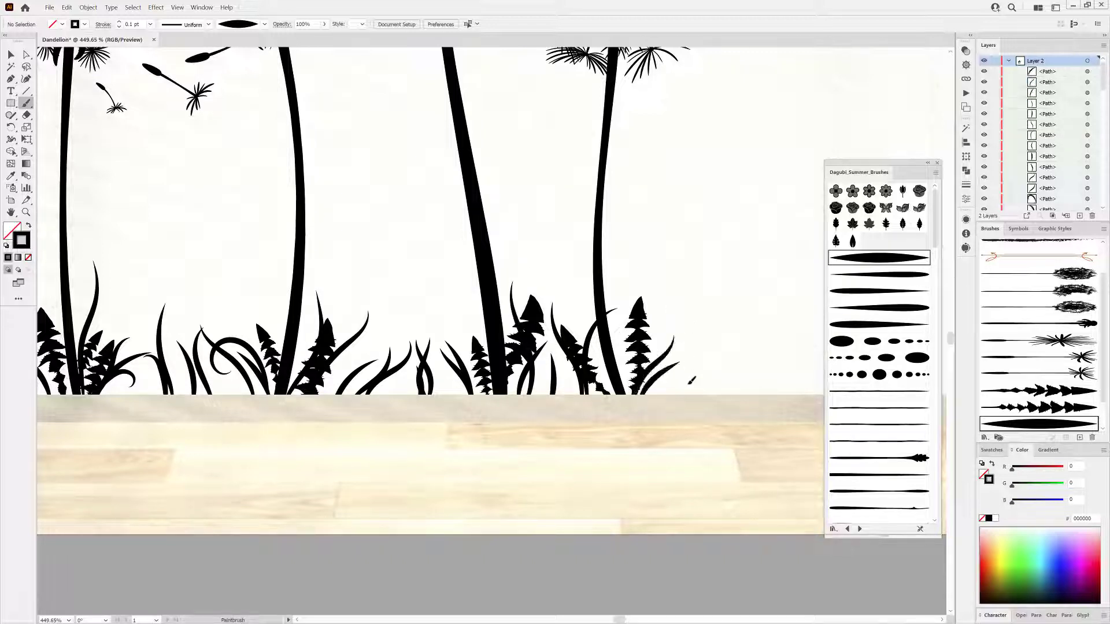
drag(683, 398, 691, 341)
Paint a thin flower stem with a bud-tipped brush among the center grass and set its stroke to 1 pt.
scroll(888, 441, down, 15)
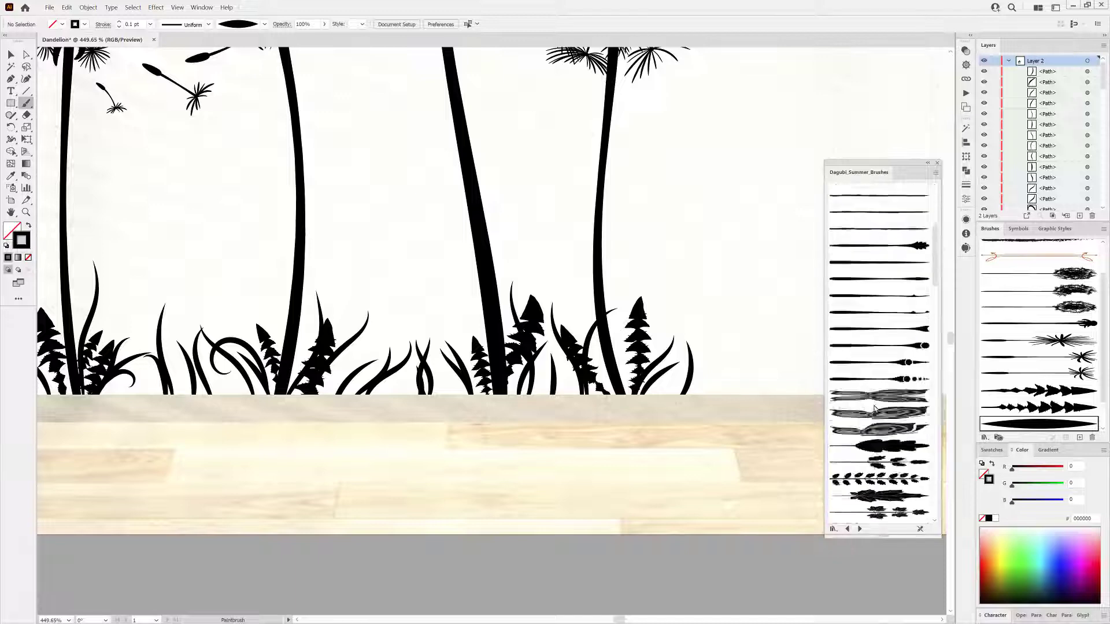
scroll(886, 426, up, 5)
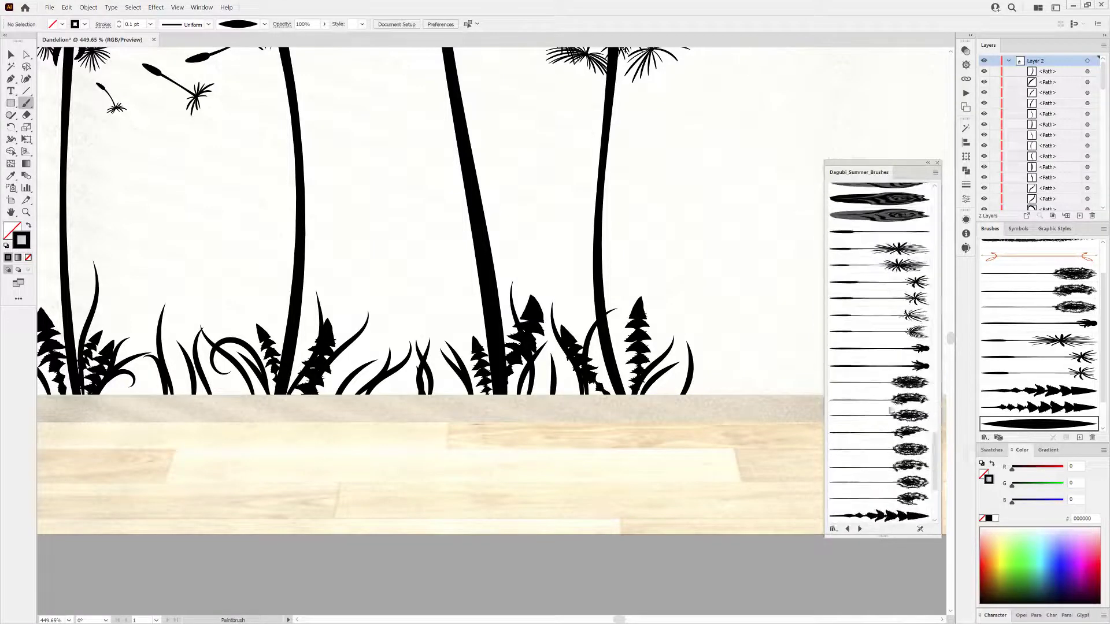
click(864, 349)
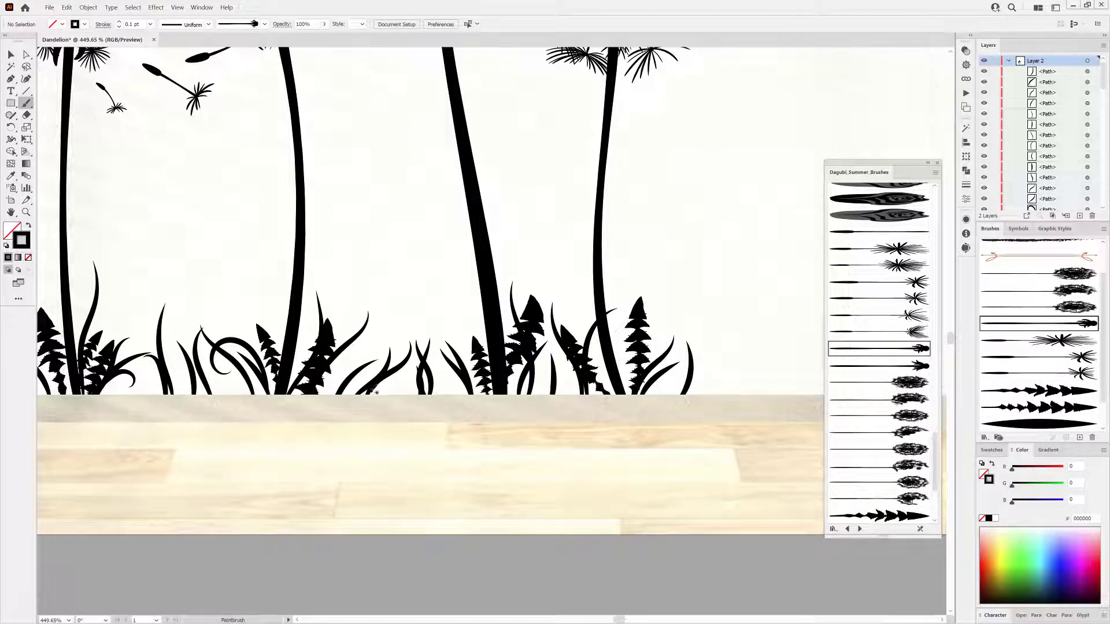
mouse_move(397, 412)
mouse_down()
mouse_move(399, 255)
mouse_move(391, 266)
mouse_up()
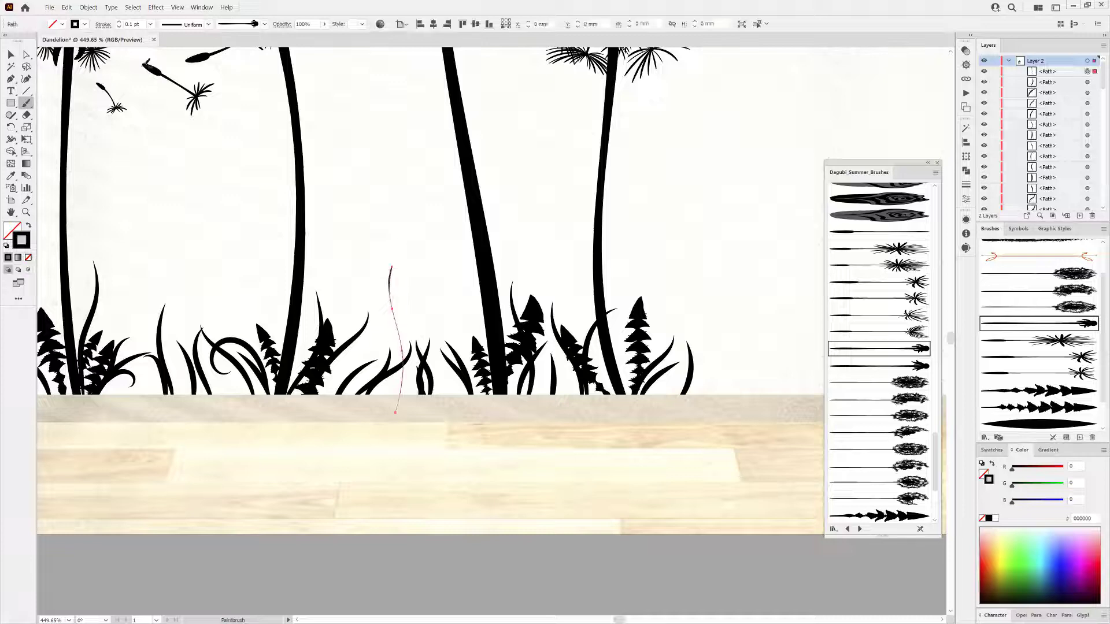
click(150, 24)
click(163, 68)
Apply a different rounded bud brush to the new flower stem, then deselect it.
scroll(393, 283, up, 5)
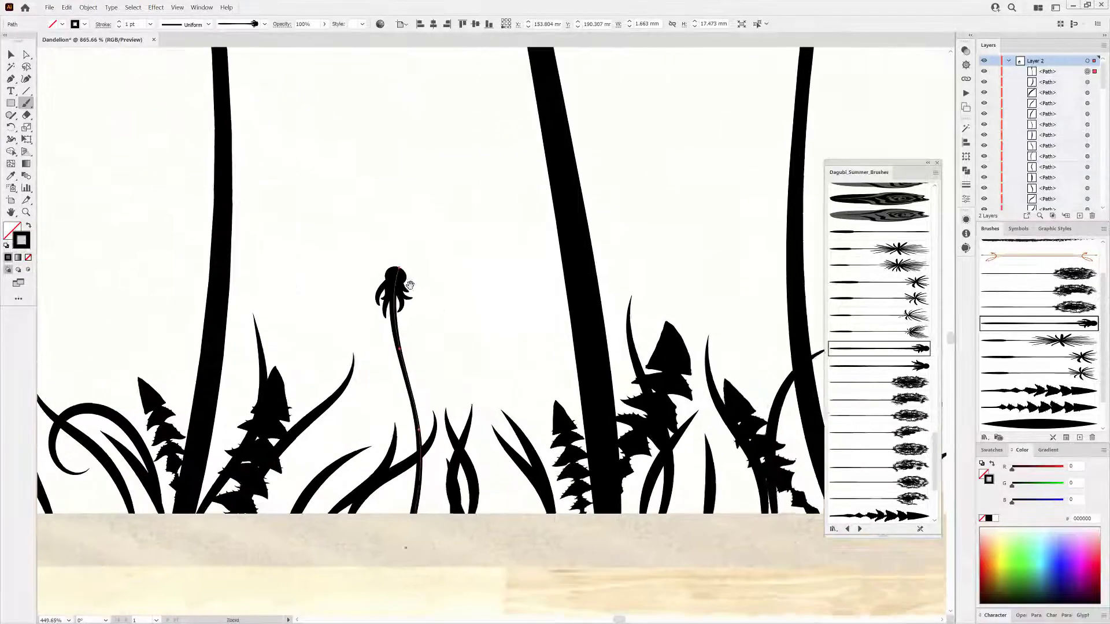
drag(394, 283, 521, 289)
drag(934, 445, 941, 197)
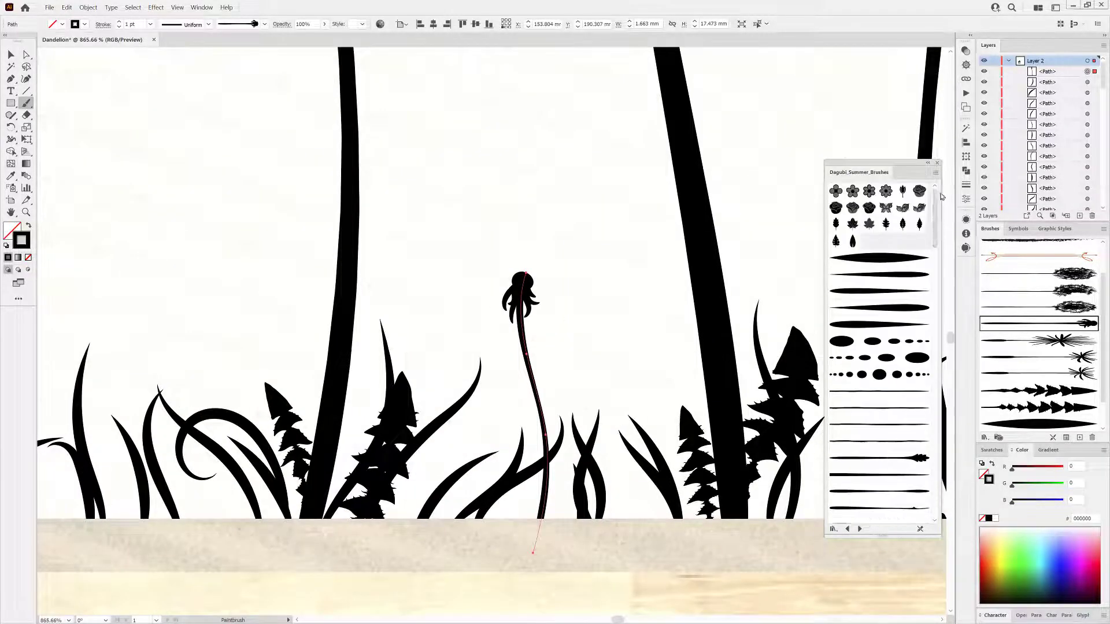
click(864, 327)
key(ctrl+shift+a)
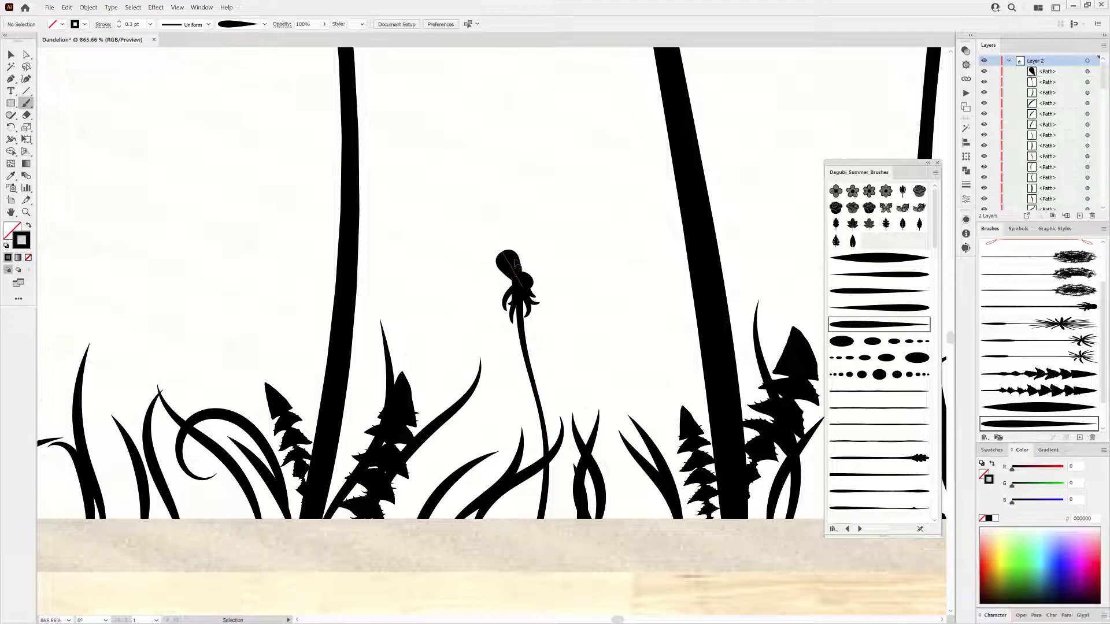
Paint petals around the bud to form a small flower on the stem.
mouse_move(520, 278)
mouse_down()
mouse_move(501, 248)
mouse_move(530, 238)
mouse_up()
mouse_move(525, 279)
mouse_down()
mouse_move(550, 254)
mouse_move(529, 280)
mouse_move(547, 309)
mouse_up()
ctrl+click(596, 211)
drag(485, 280, 516, 285)
drag(682, 379, 557, 324)
drag(688, 349, 517, 330)
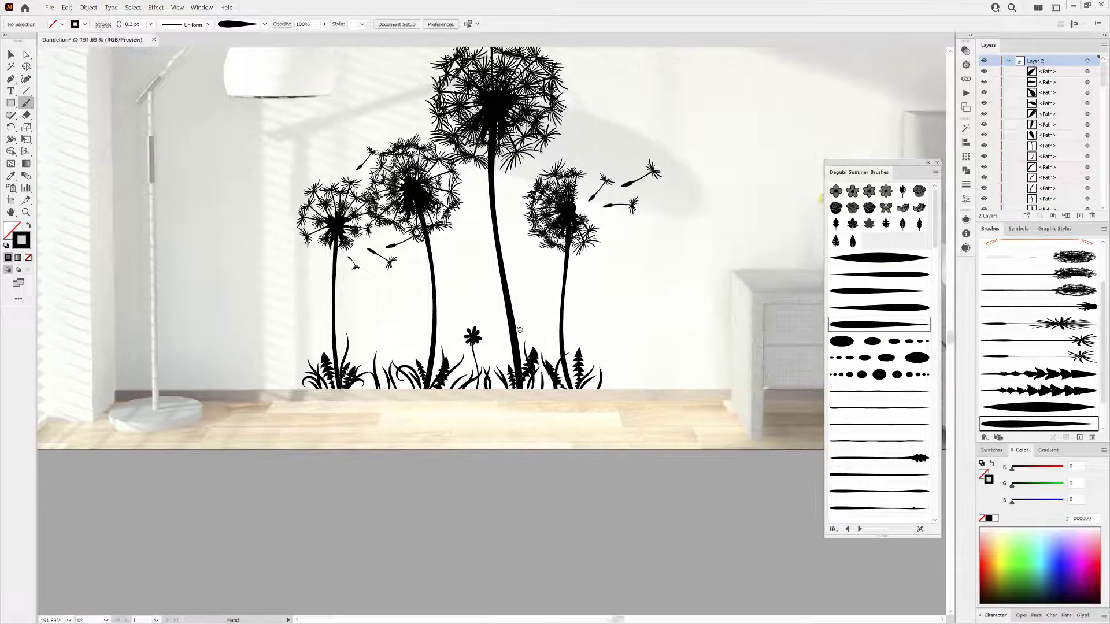
Paint two more grass blades beside the small flower with the blade brush.
drag(611, 346, 761, 399)
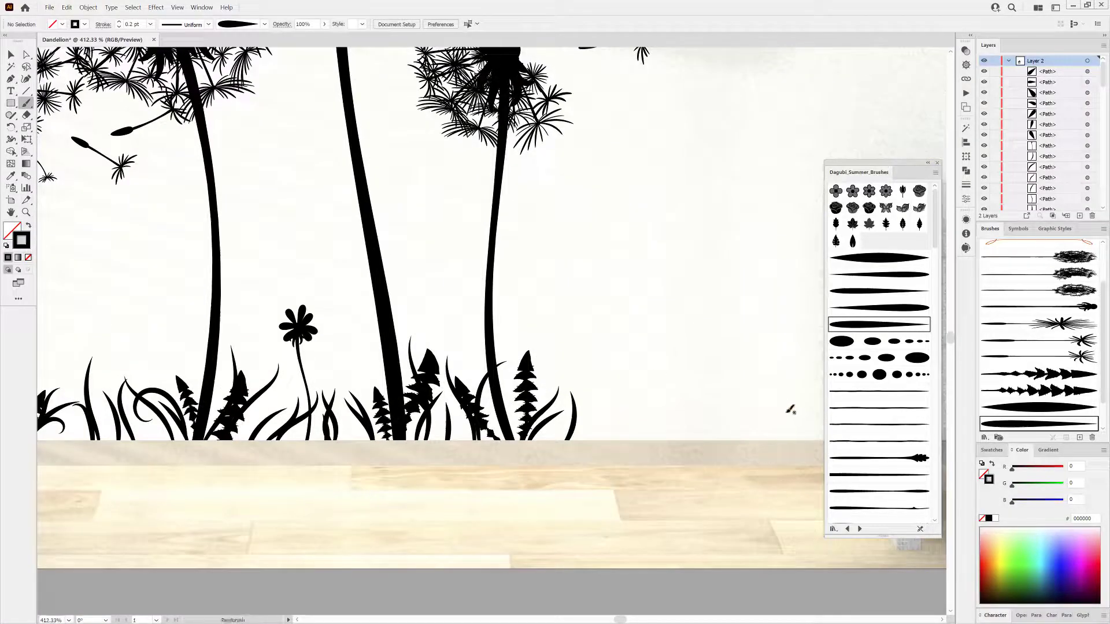
click(877, 258)
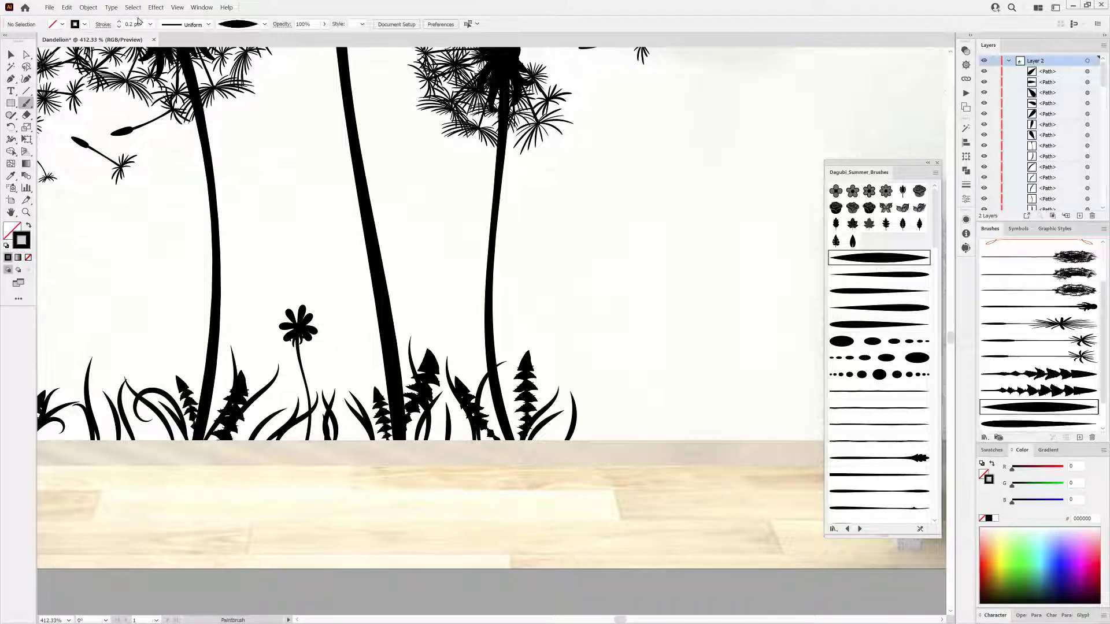
drag(508, 439, 516, 321)
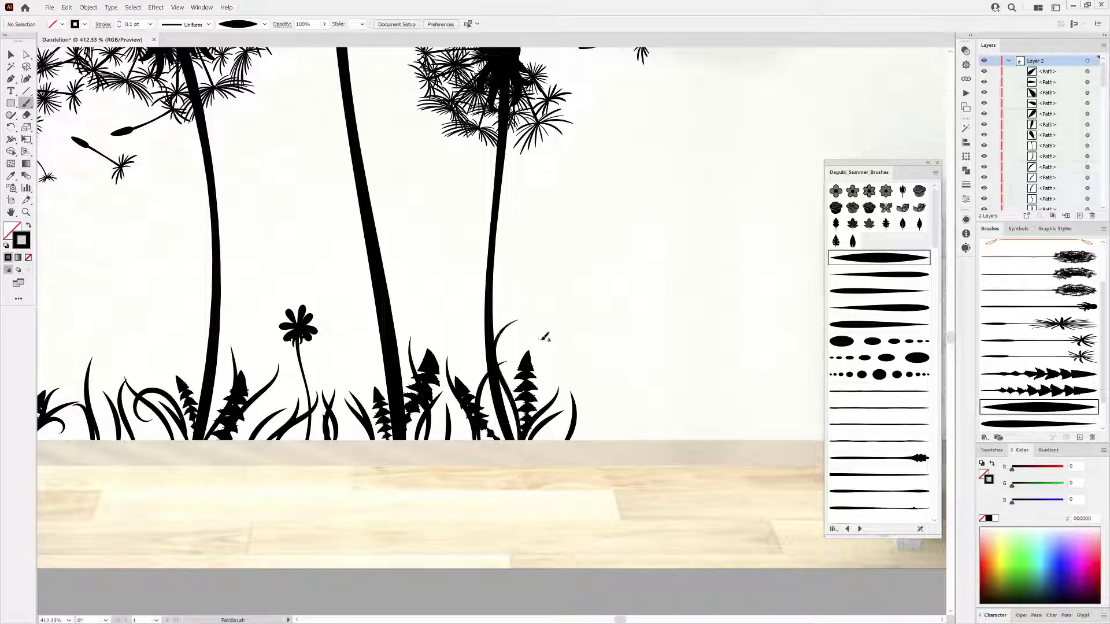
drag(352, 446, 345, 336)
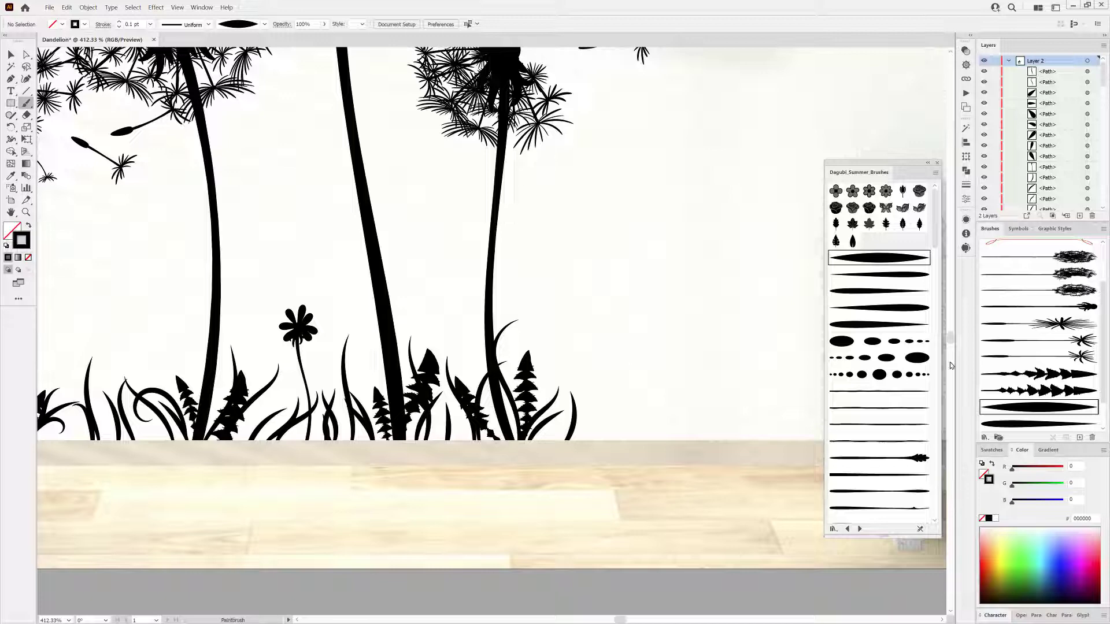
Paint leaves along the small flower's stem with a leaf brush at 1 pt stroke.
scroll(899, 317, down, 10)
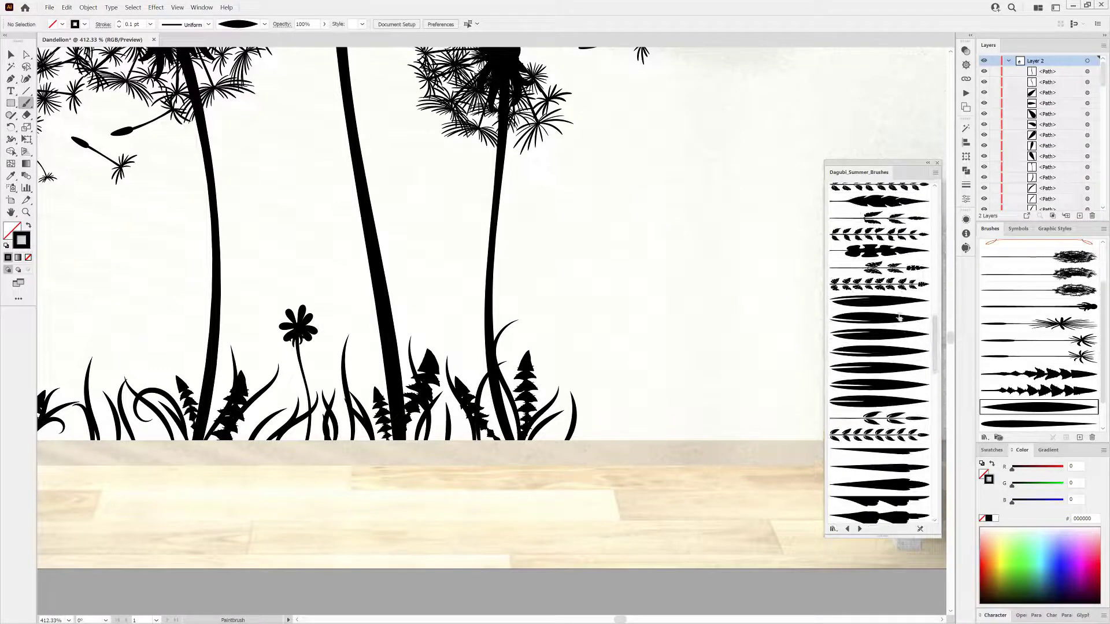
click(885, 303)
drag(252, 350, 292, 375)
drag(292, 374, 386, 361)
click(150, 25)
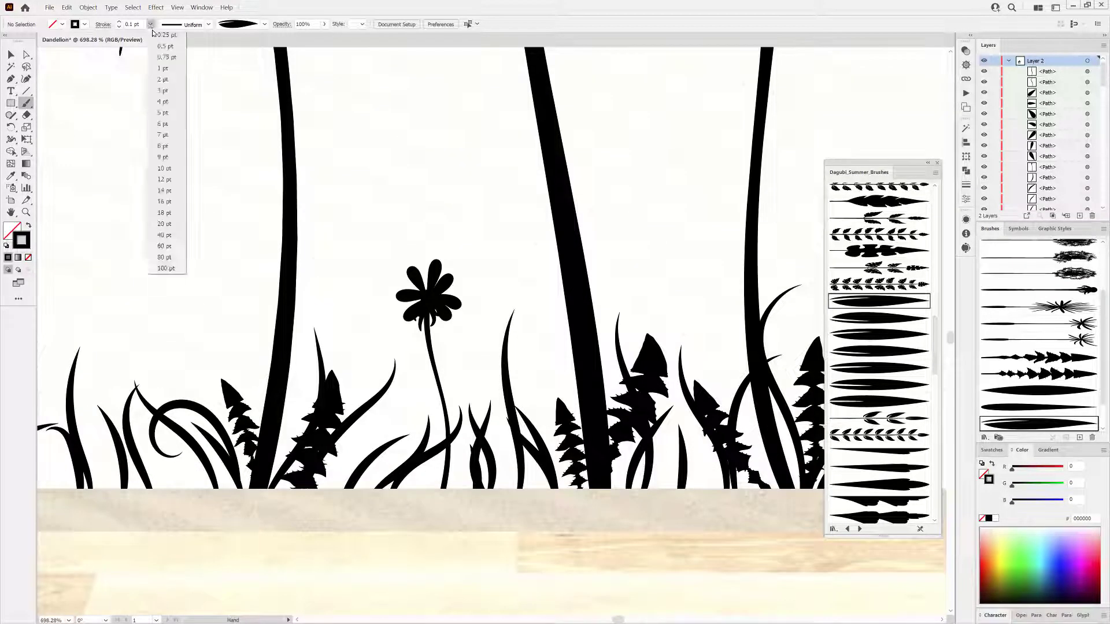
click(162, 68)
mouse_move(449, 390)
mouse_down()
mouse_move(466, 369)
mouse_move(458, 342)
mouse_move(447, 343)
mouse_up()
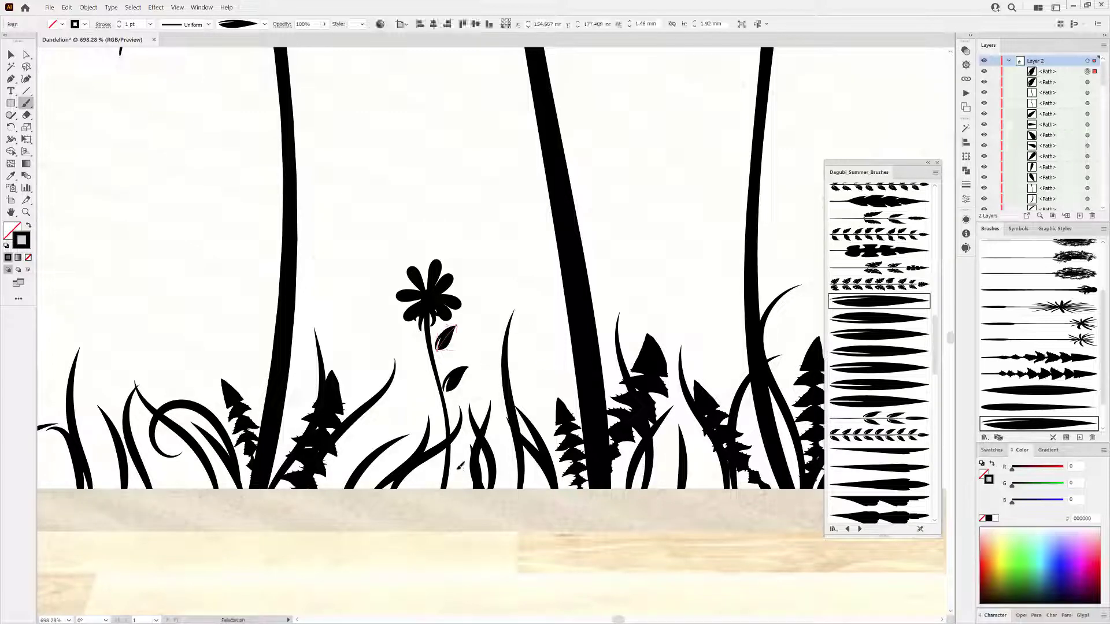
drag(461, 466, 451, 483)
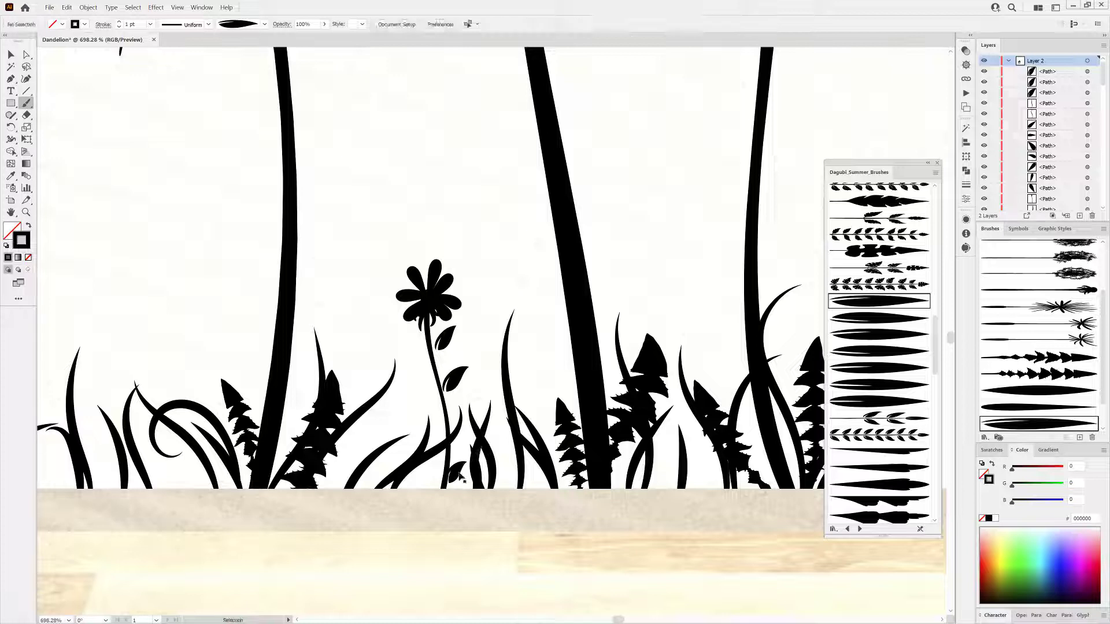
key(ctrl+shift+a)
Add more leaves to the flower stem and a nearby grass blade with a wider leaf brush.
click(868, 320)
drag(439, 409, 409, 394)
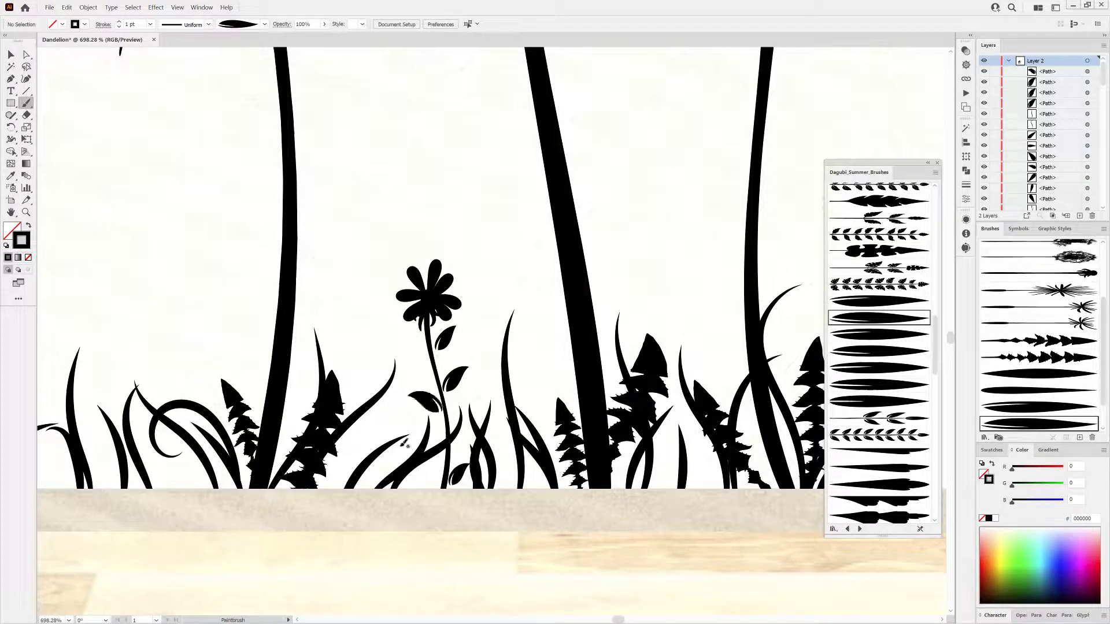
drag(504, 384, 484, 364)
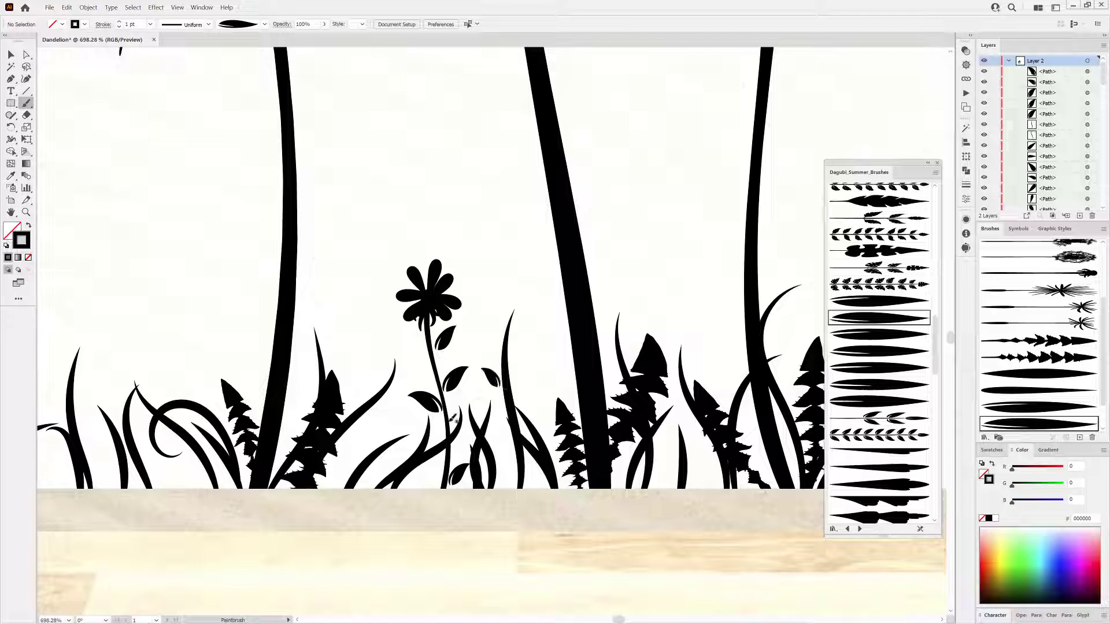
Add small leaves to grass blades around the flower using two other leaf brushes.
click(865, 301)
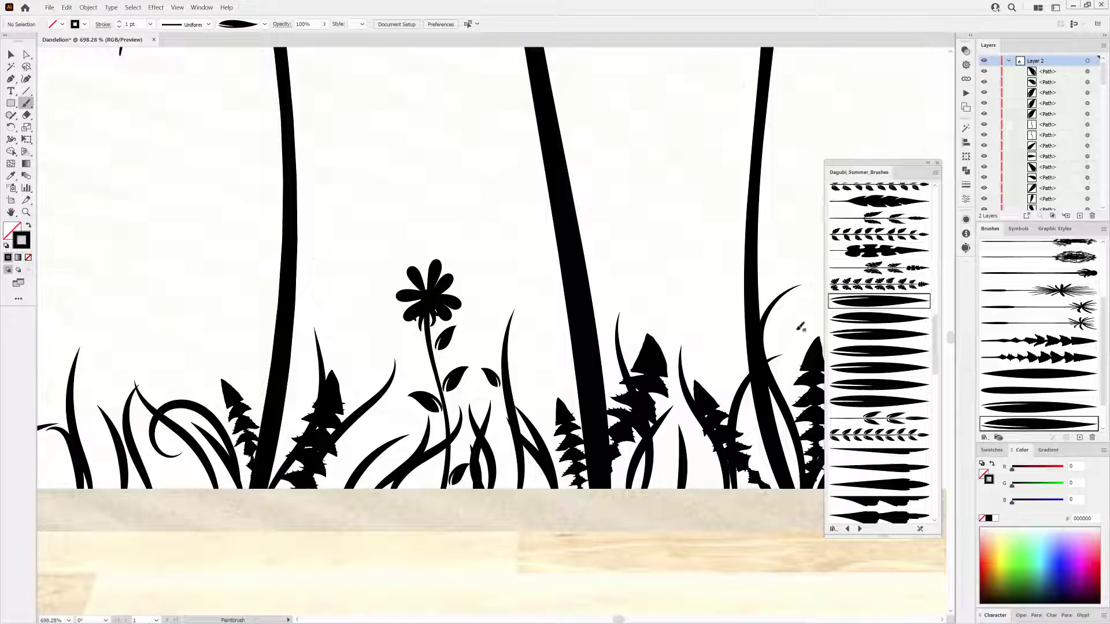
mouse_move(512, 313)
mouse_down()
mouse_move(525, 292)
mouse_move(516, 321)
mouse_up()
drag(370, 413, 397, 420)
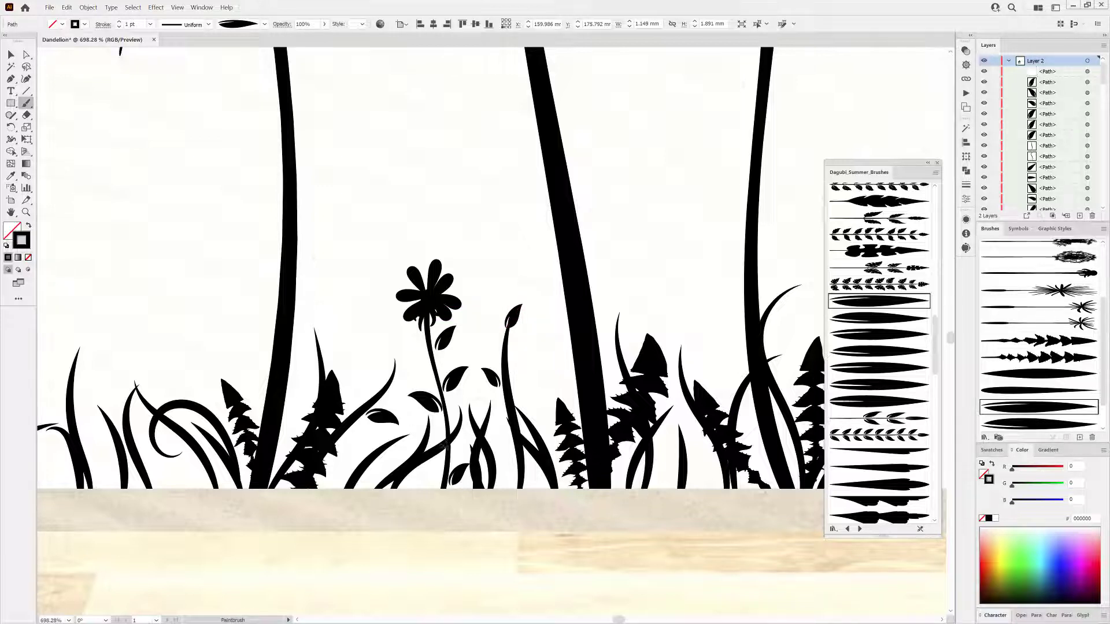
click(896, 315)
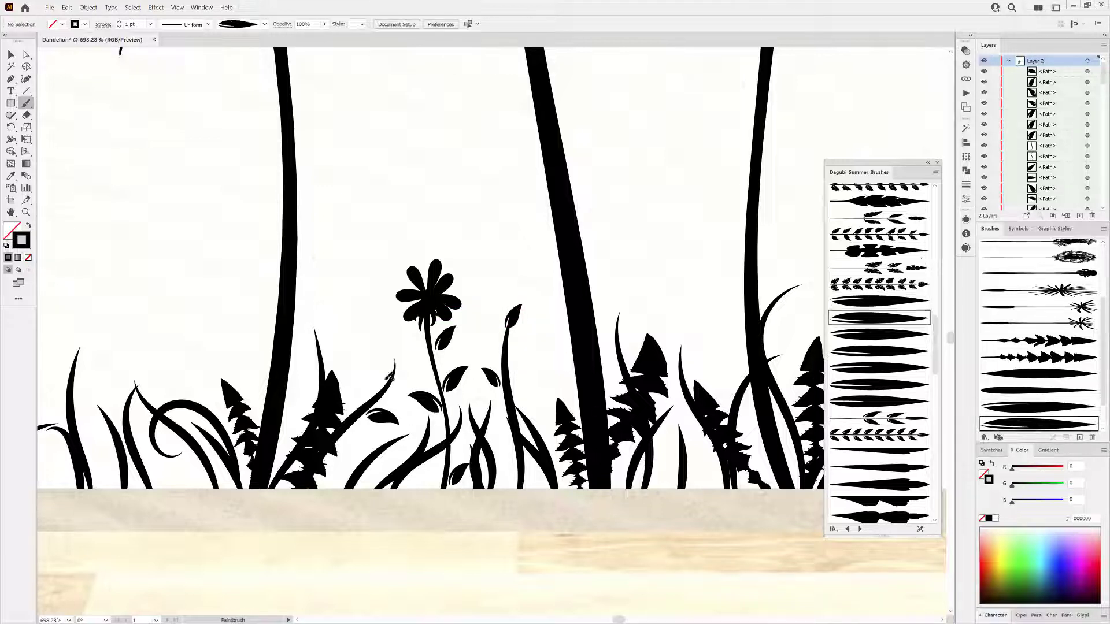
drag(380, 353, 387, 377)
key(ctrl+0)
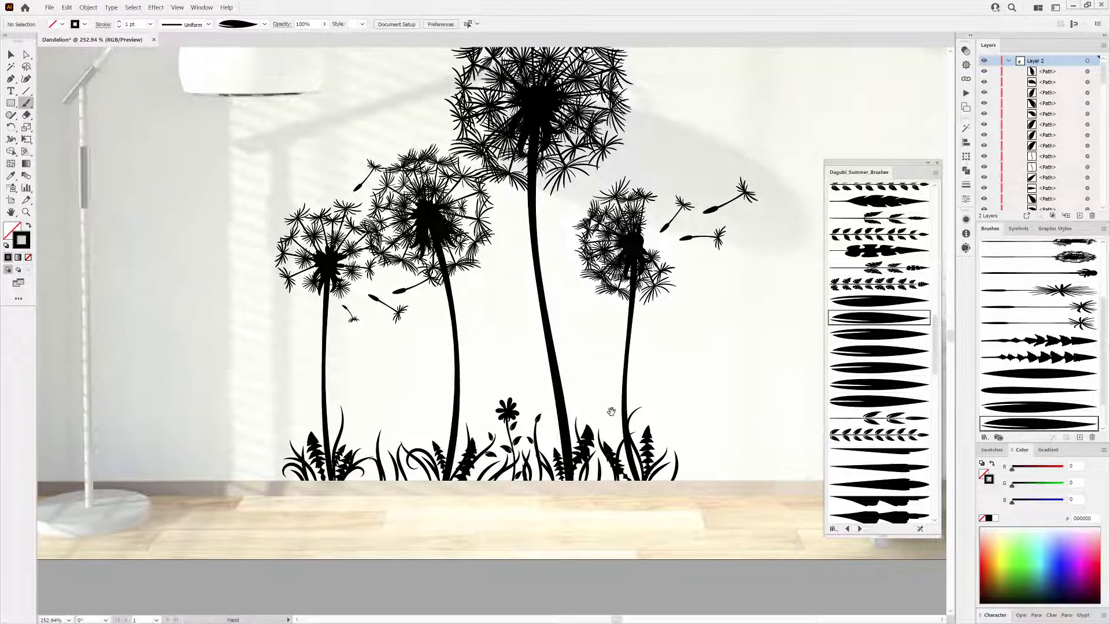
Paint flying dandelion seeds drifting to the right of the dandelion heads with a seed brush.
drag(657, 397, 599, 459)
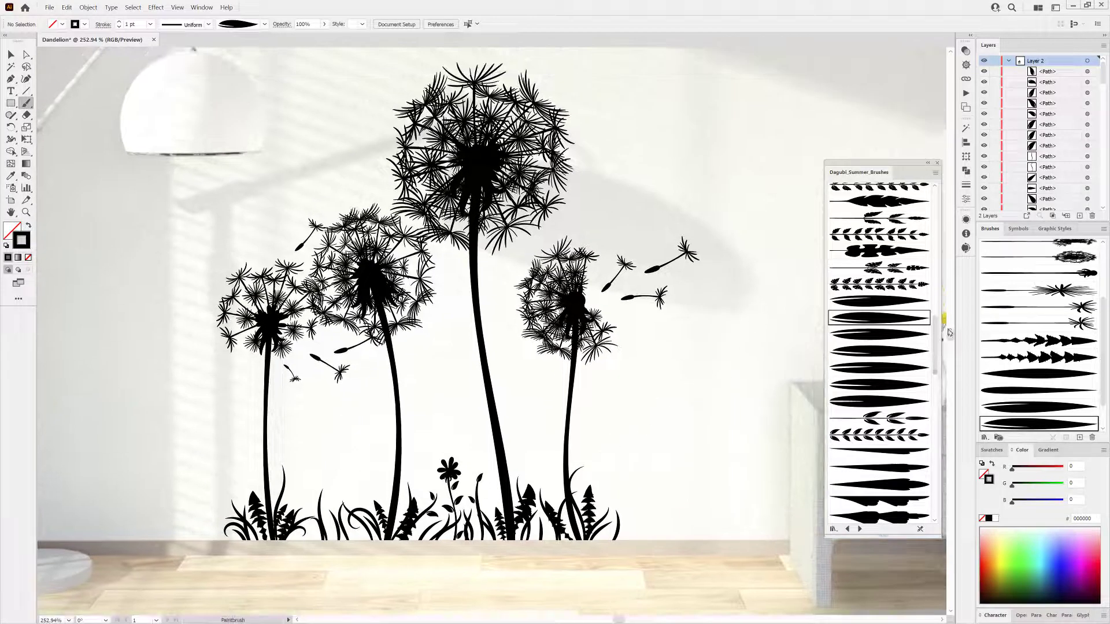
scroll(925, 324, down, 10)
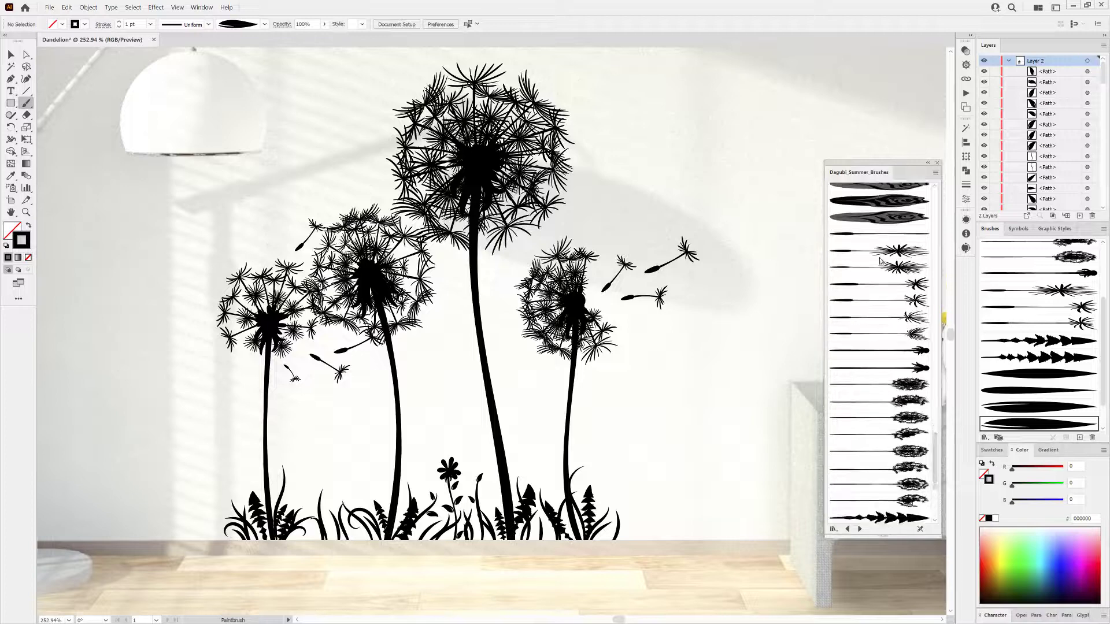
click(900, 250)
drag(724, 271, 701, 370)
scroll(705, 352, down, 3)
drag(709, 332, 560, 287)
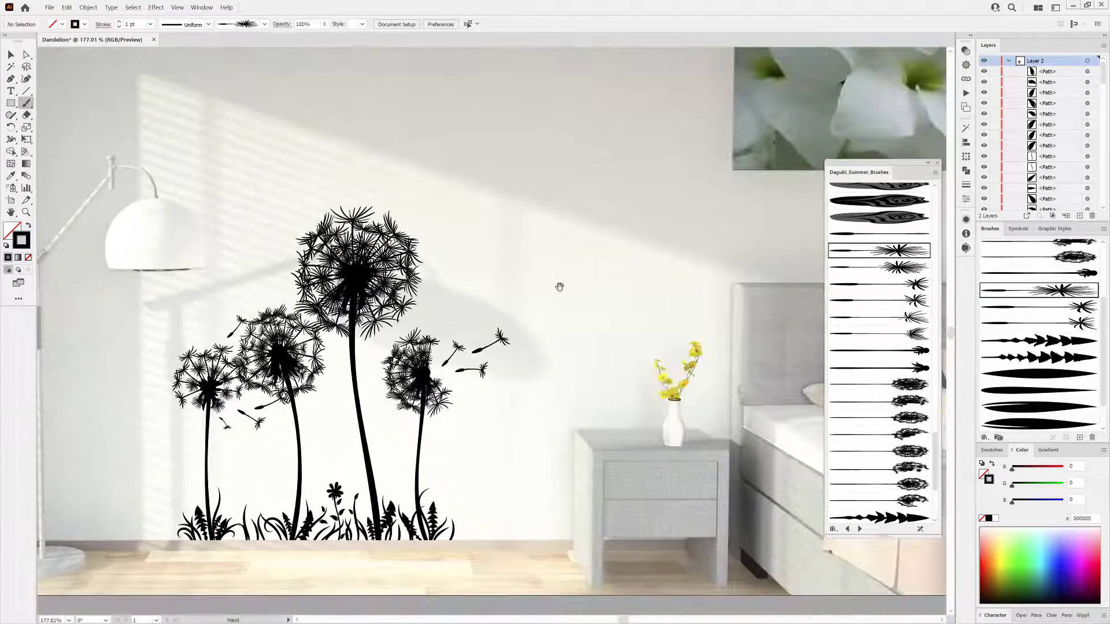
mouse_move(430, 302)
mouse_down()
mouse_move(466, 256)
mouse_move(476, 290)
mouse_move(523, 269)
mouse_up()
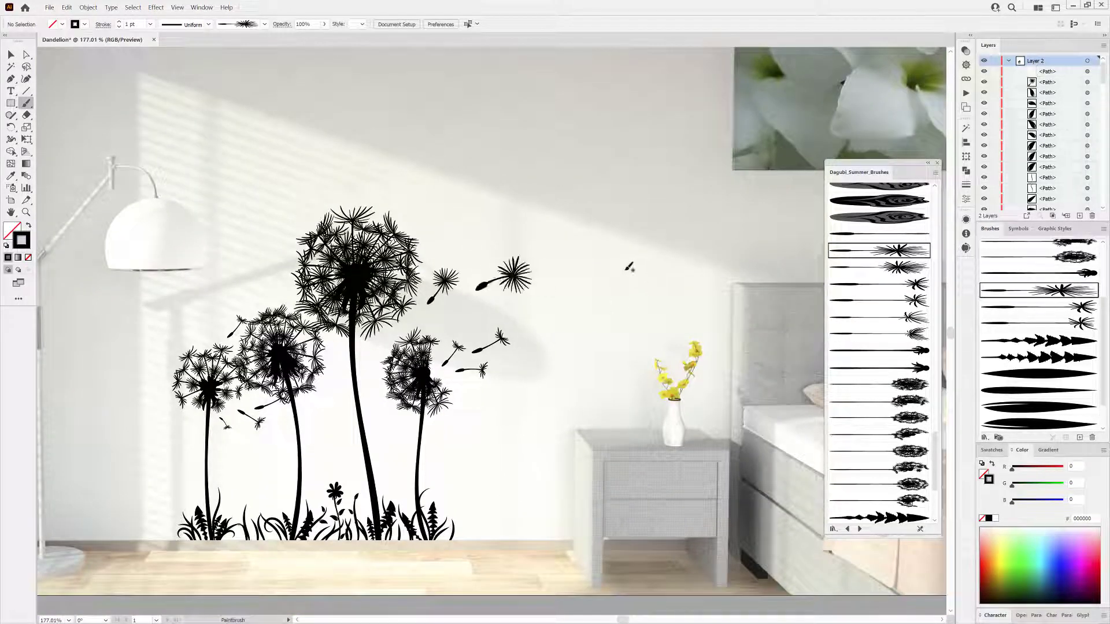
drag(608, 244, 627, 221)
drag(695, 260, 730, 248)
drag(781, 215, 793, 201)
scroll(714, 267, down, 2)
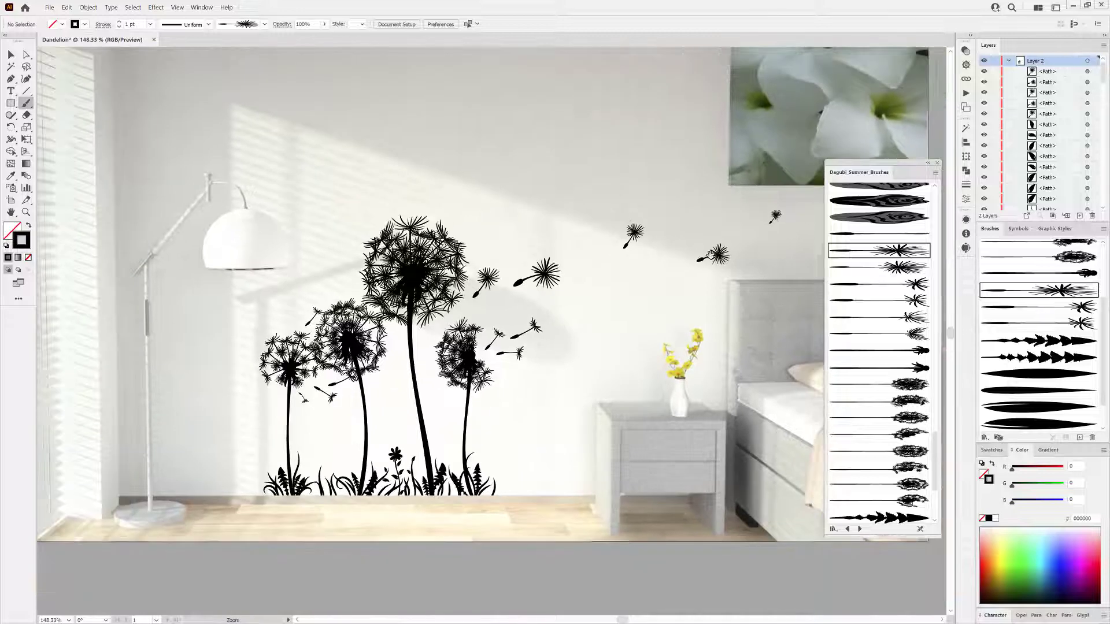
drag(714, 267, 618, 294)
Paint two butterflies with a butterfly brush, one above the seeds and one by the left dandelions.
mouse_move(935, 448)
mouse_down()
mouse_move(953, 369)
mouse_move(956, 262)
mouse_up()
click(878, 316)
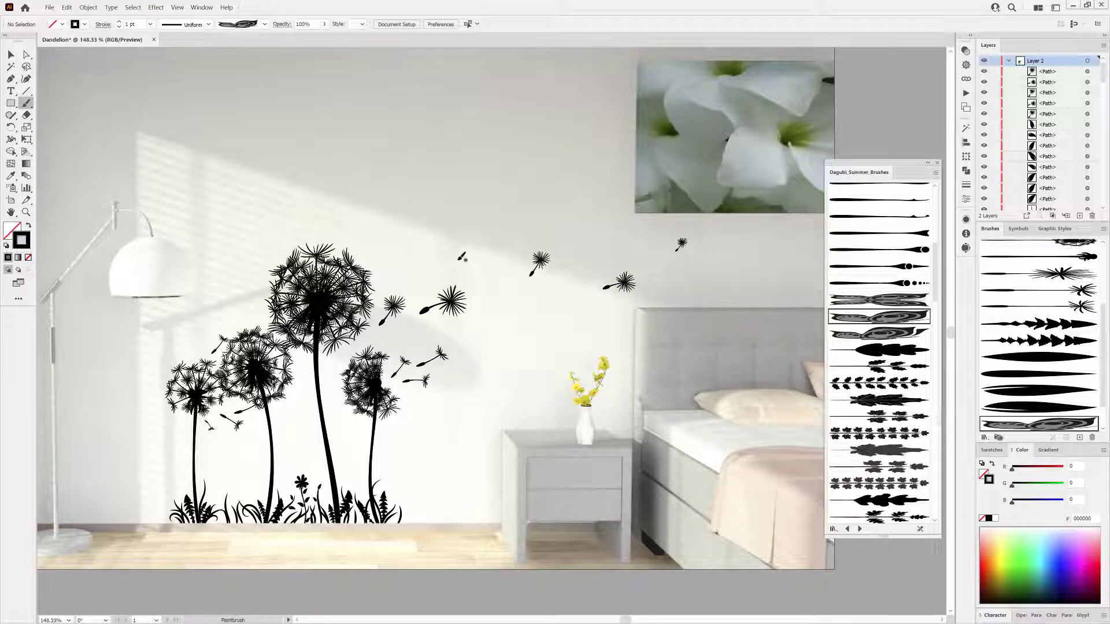
drag(475, 250, 493, 237)
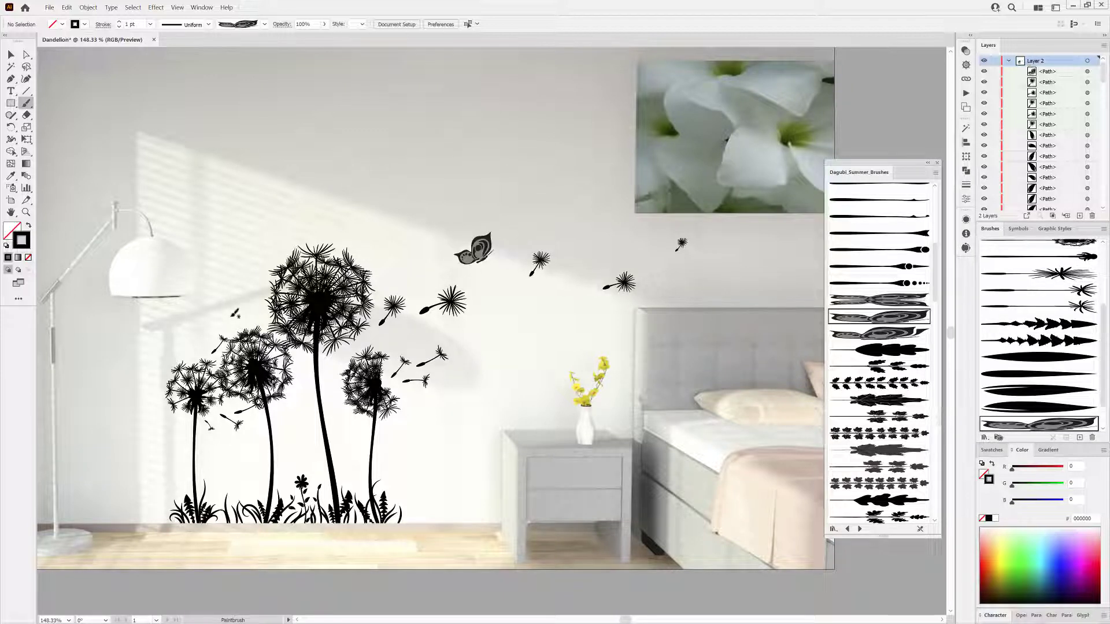
drag(234, 320, 260, 312)
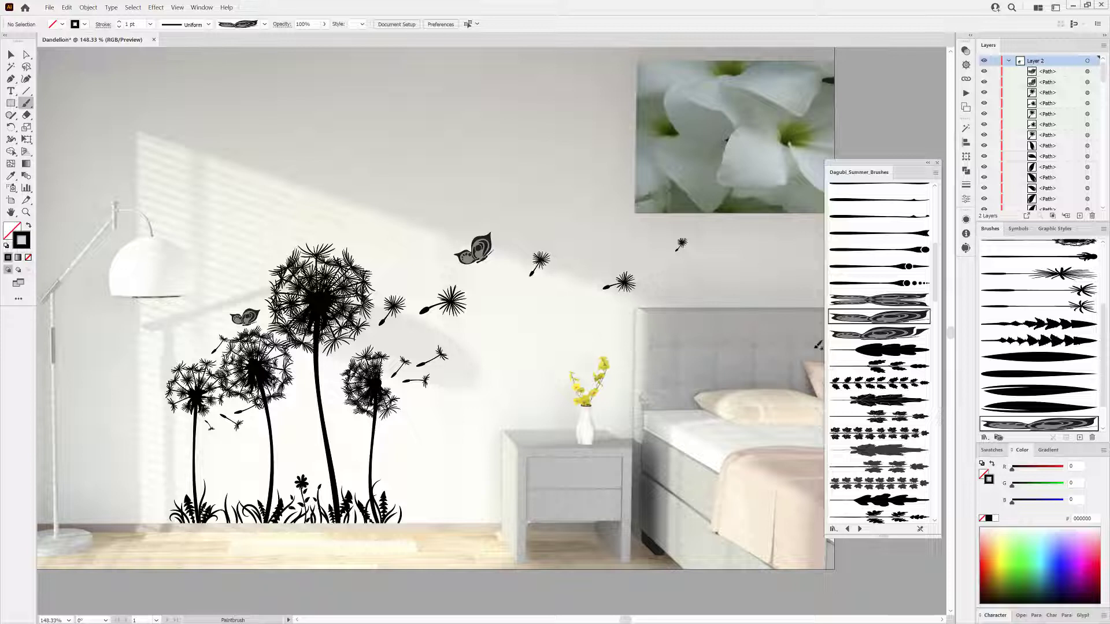
Paint another butterfly with a different butterfly brush near the tallest dandelion and undo the last stroke.
click(893, 300)
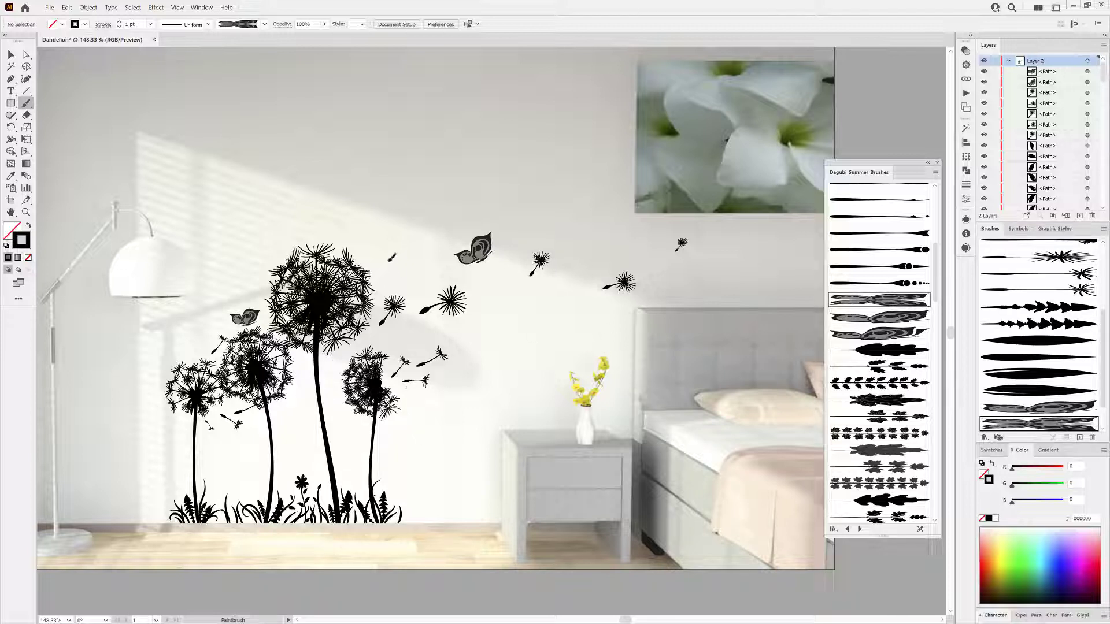
mouse_move(373, 267)
mouse_down()
mouse_move(367, 243)
mouse_move(402, 249)
mouse_up()
key(ctrl+z)
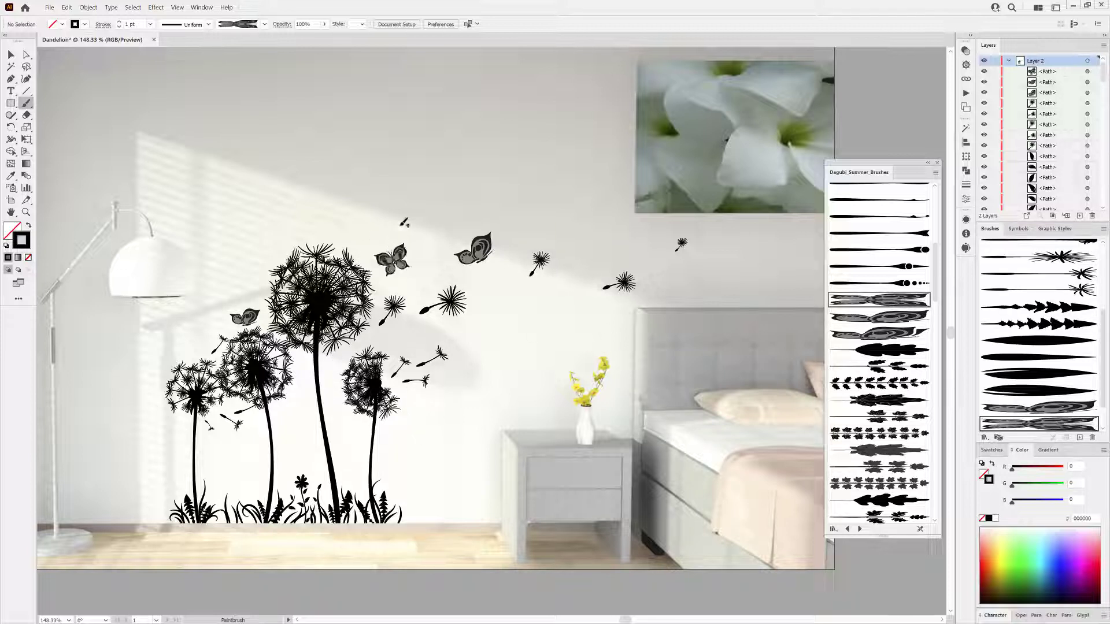
Paint three small butterflies with a butterfly brush among the seeds, beside the vase flowers and near the right dandelion.
click(905, 333)
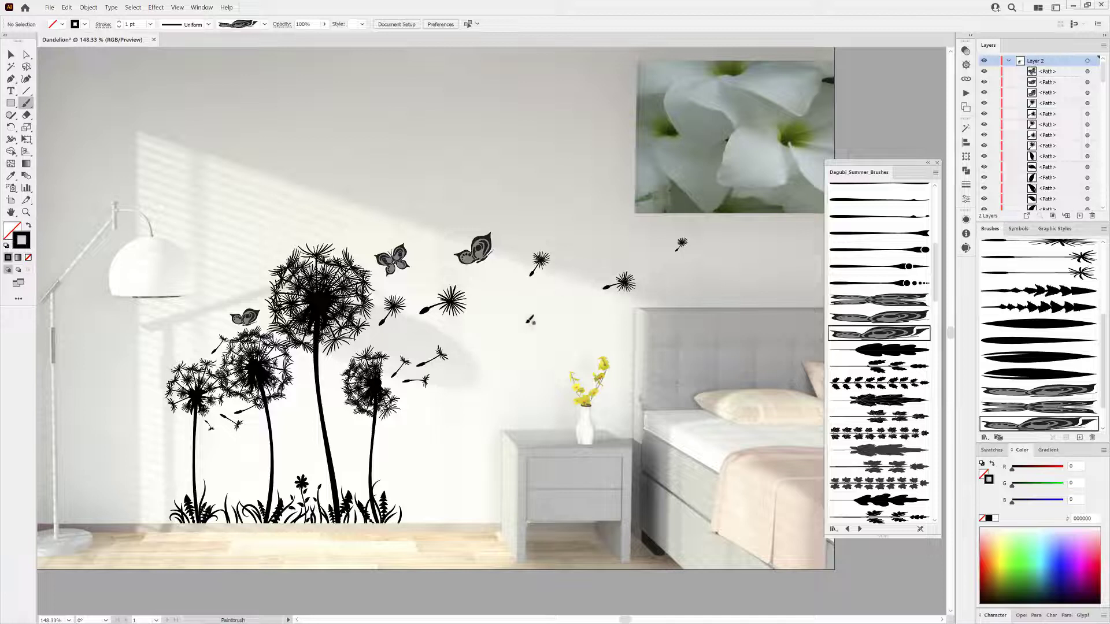
drag(470, 335, 484, 322)
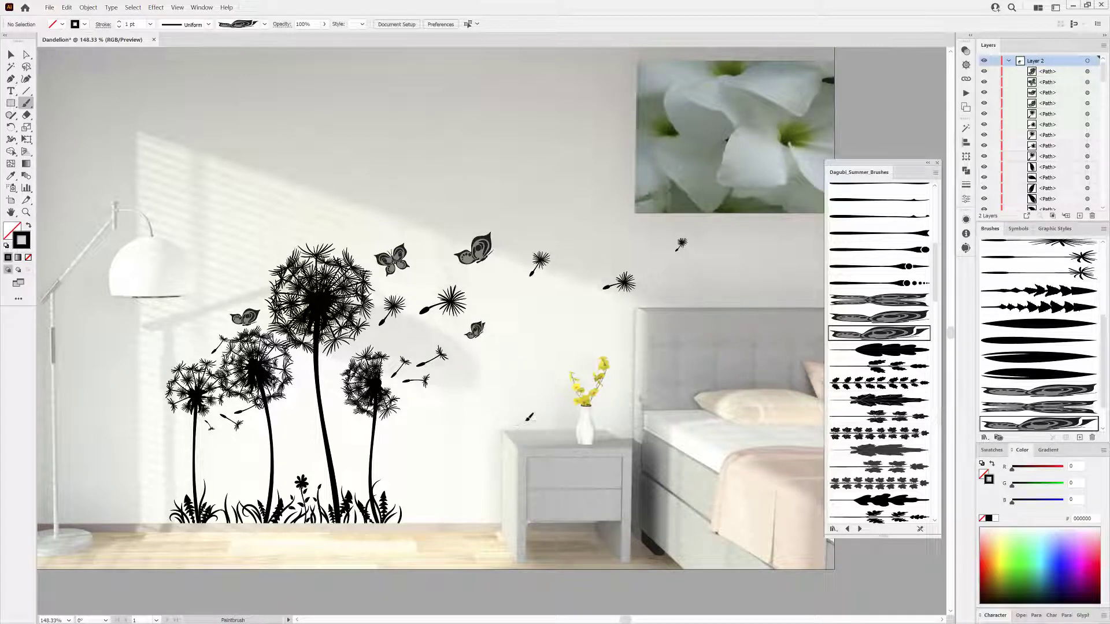
mouse_move(527, 420)
mouse_down()
mouse_move(549, 424)
mouse_move(563, 364)
mouse_up()
ctrl+click(440, 451)
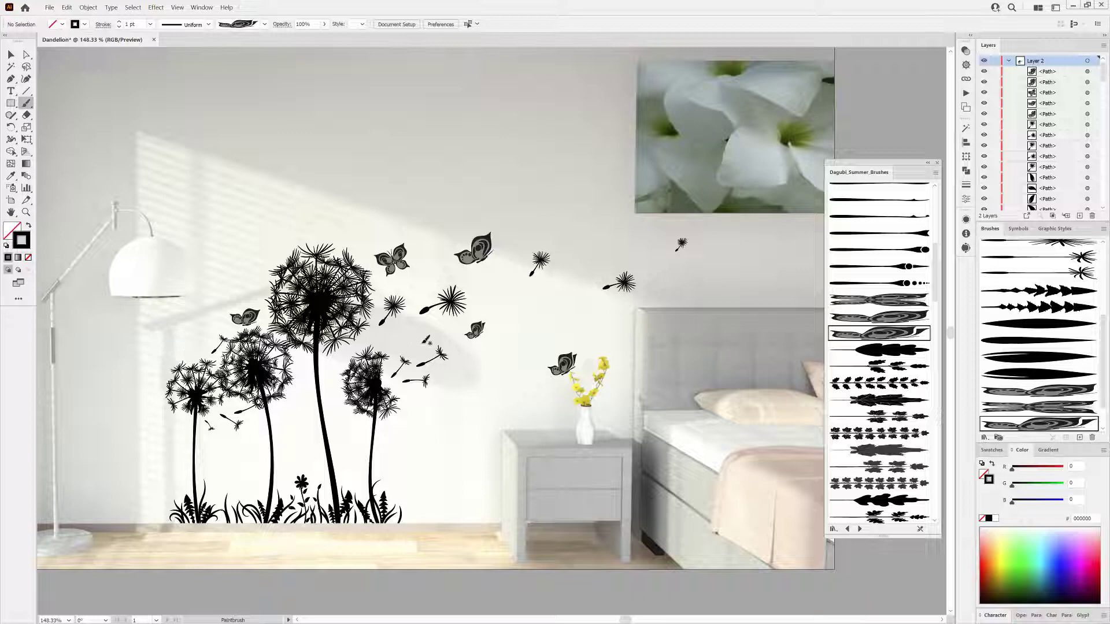
drag(418, 408, 463, 409)
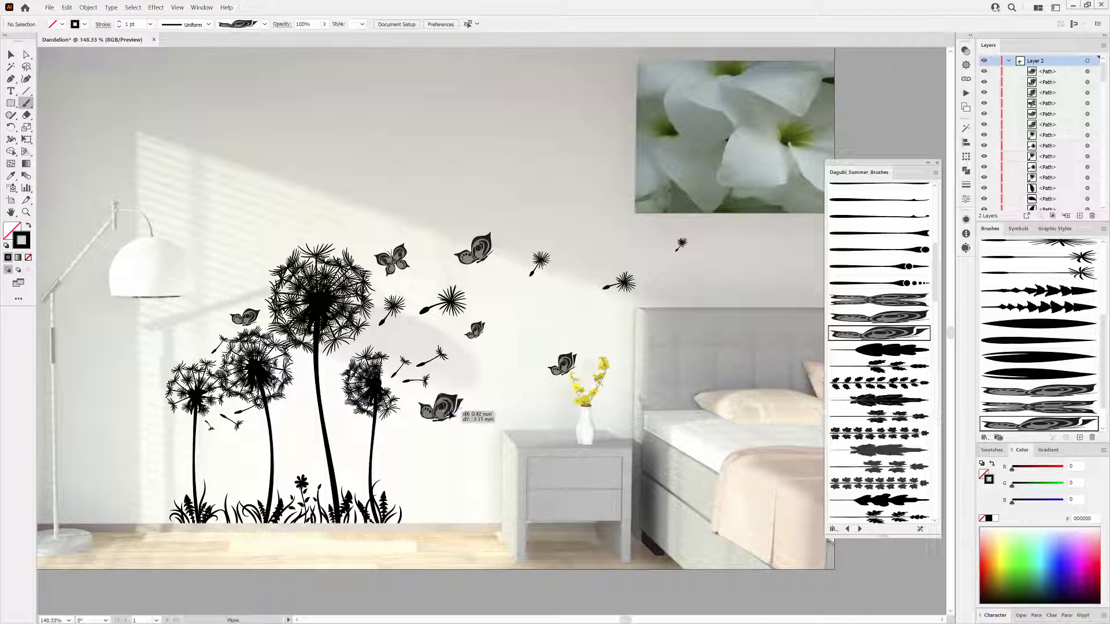
Expand the appearance of the newest butterfly and flip it horizontally.
click(88, 7)
click(96, 113)
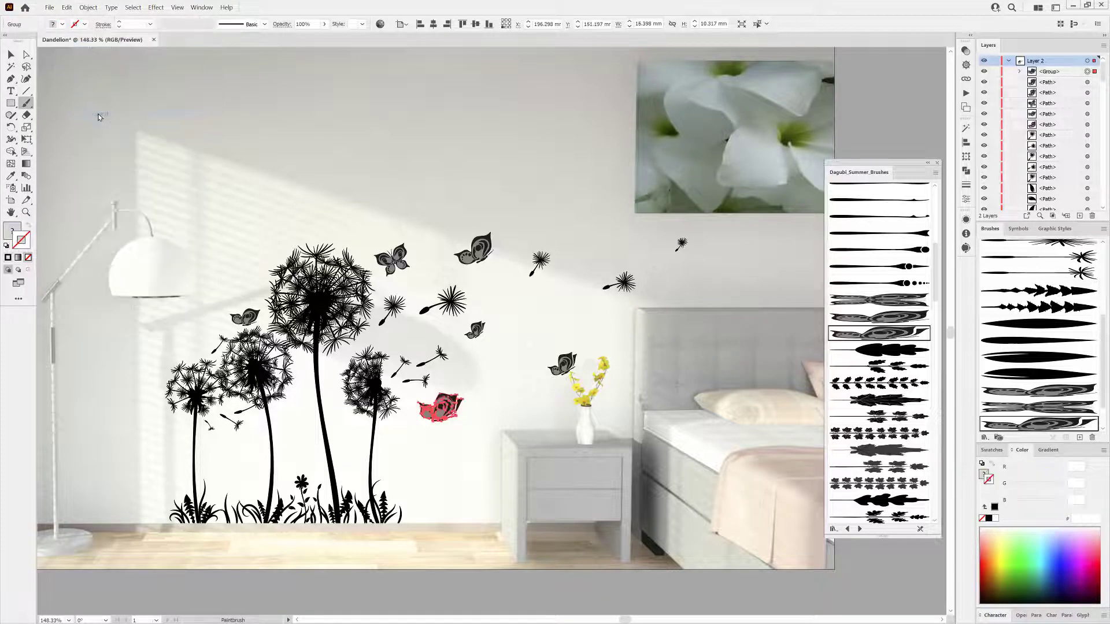
click(967, 172)
click(949, 124)
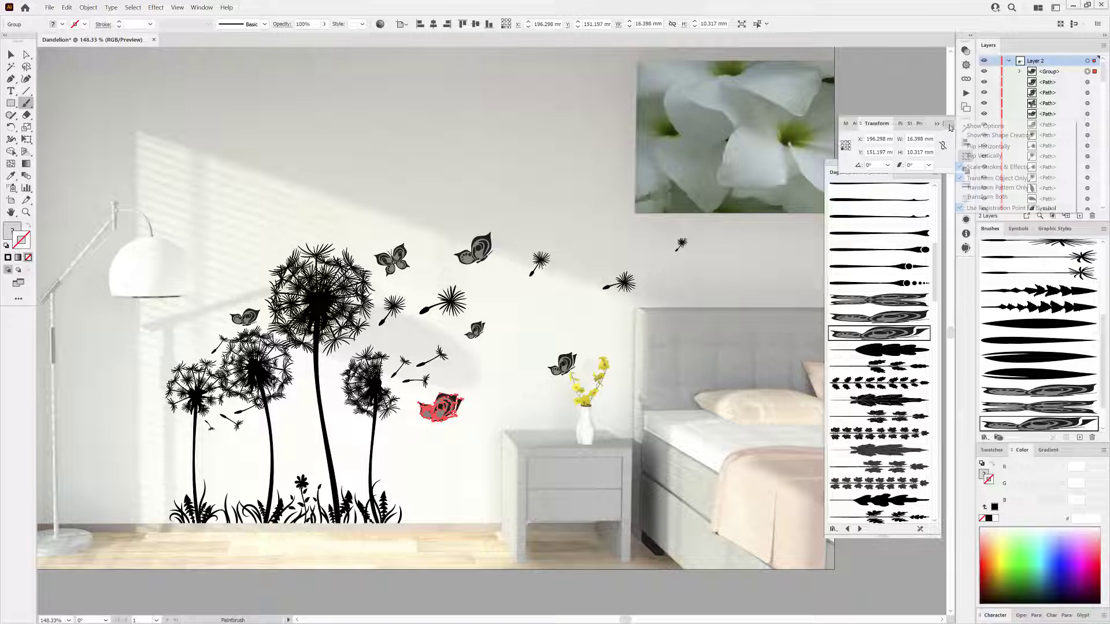
click(971, 147)
Select parts of the flipped butterfly, then move and rotate it next to the right dandelion's seeds.
scroll(398, 414, up, 5)
drag(404, 408, 513, 405)
click(543, 487)
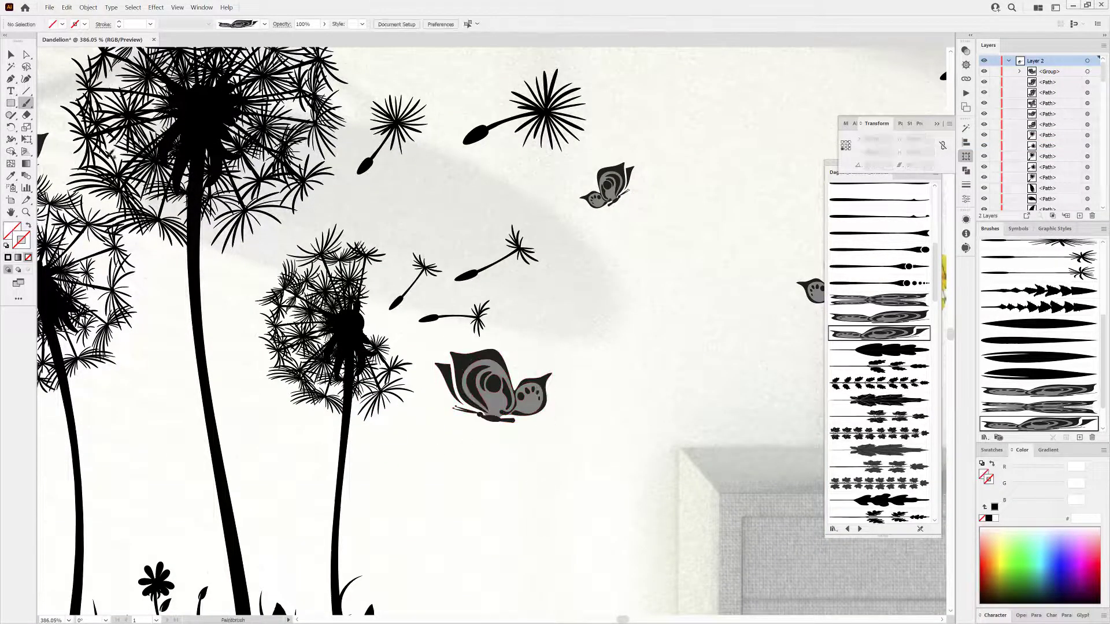
click(26, 54)
scroll(518, 538, down, 5)
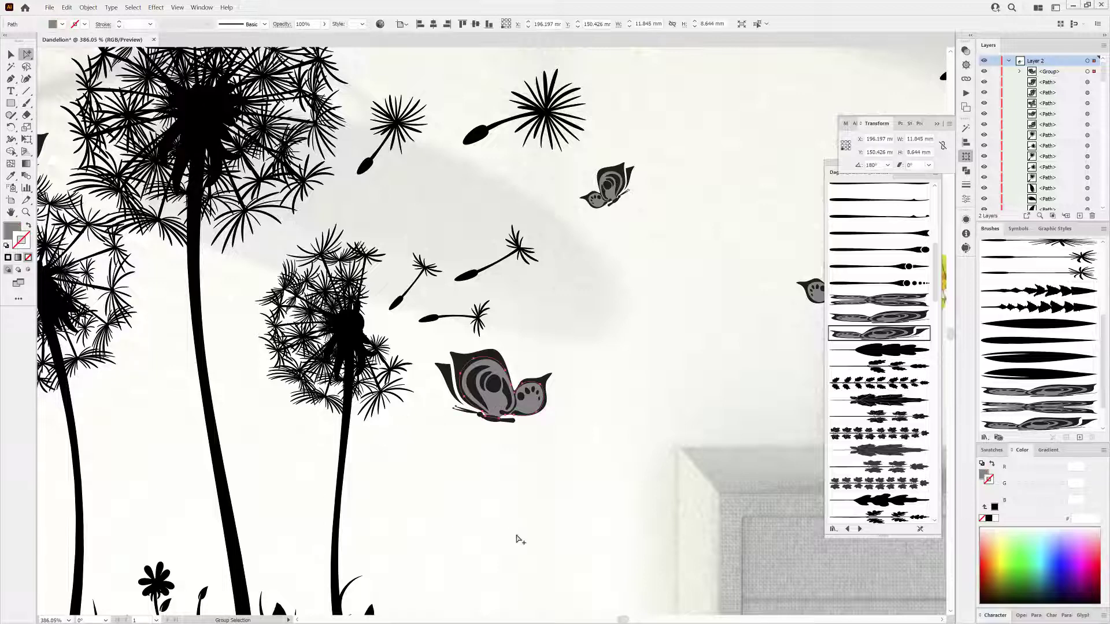
scroll(500, 494, down, 2)
drag(500, 494, 528, 496)
drag(528, 495, 470, 415)
drag(558, 401, 523, 421)
scroll(464, 412, up, 5)
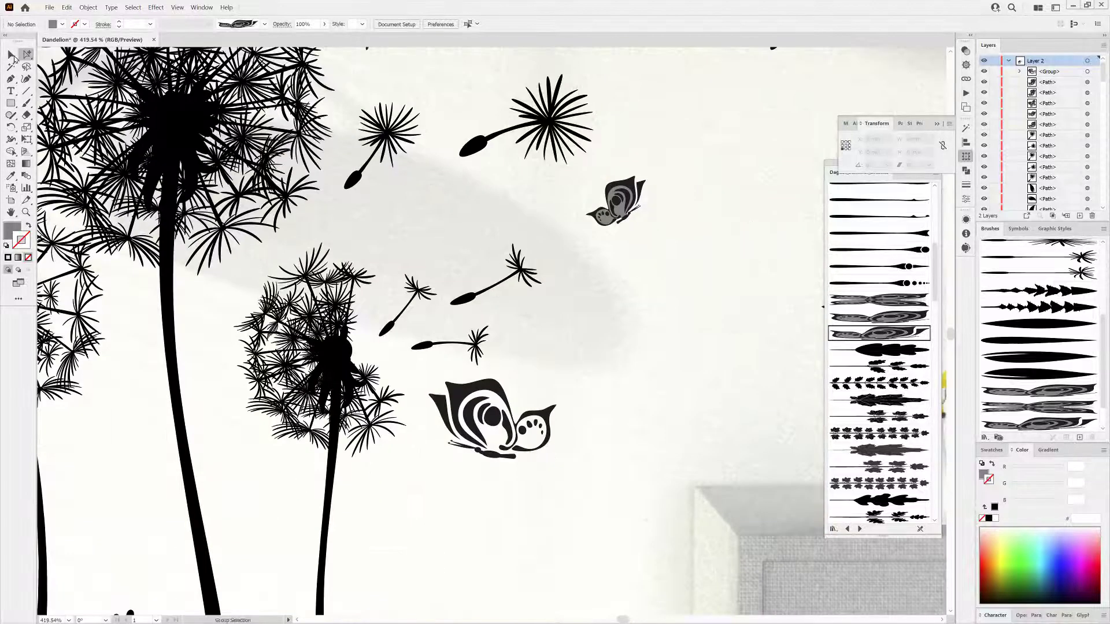
key(v)
click(462, 419)
drag(556, 379, 528, 397)
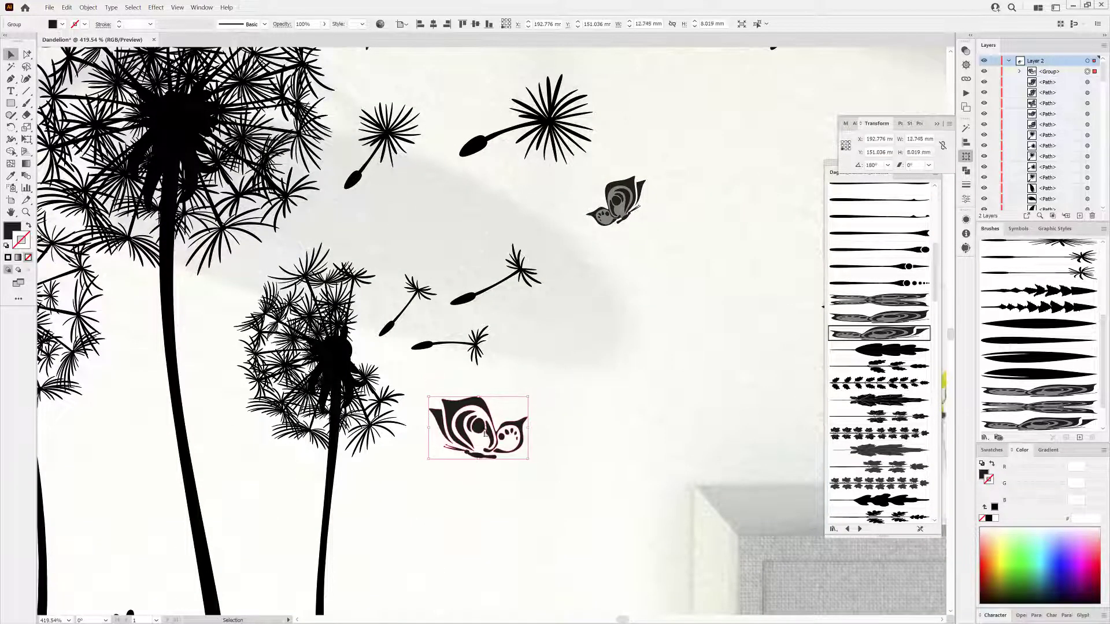
drag(480, 425, 472, 407)
drag(523, 444, 510, 458)
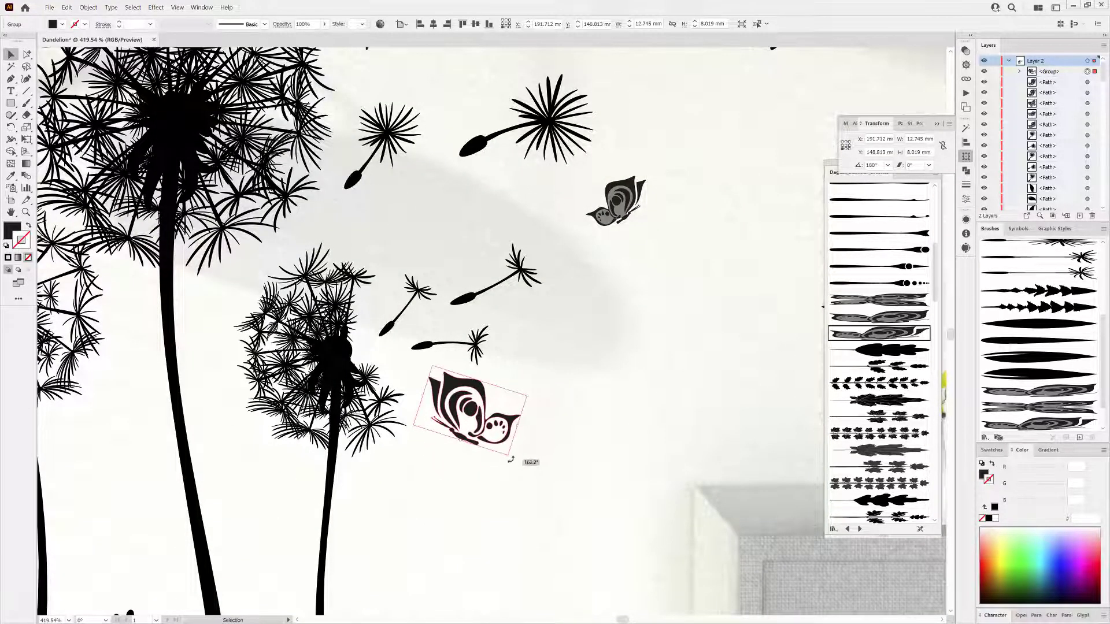
drag(474, 382, 478, 392)
click(601, 397)
Paint small flying seeds trailing toward the upper right of the wall with seed brushes.
drag(661, 414, 591, 376)
drag(663, 356, 518, 370)
drag(941, 263, 940, 454)
click(889, 290)
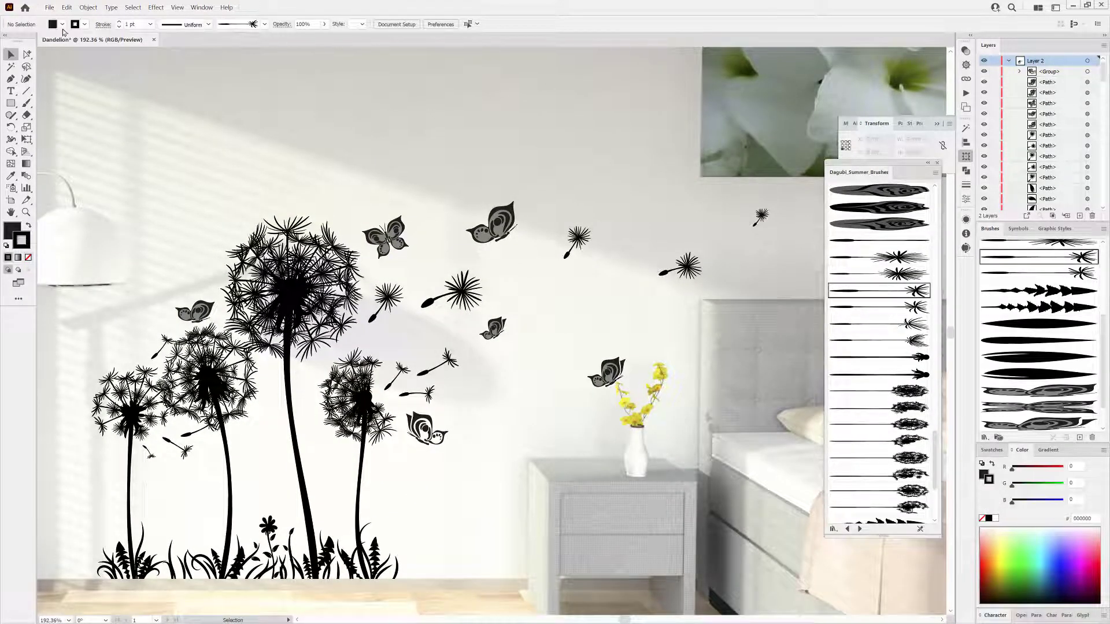
key(b)
mouse_move(497, 370)
mouse_down()
mouse_move(593, 313)
mouse_move(631, 232)
mouse_move(691, 222)
mouse_up()
ctrl+click(616, 272)
mouse_move(635, 244)
mouse_down()
mouse_move(643, 257)
mouse_move(603, 282)
mouse_move(432, 298)
mouse_up()
ctrl+click(649, 289)
drag(589, 284, 653, 228)
mouse_move(694, 264)
mouse_down()
mouse_move(705, 254)
mouse_move(758, 285)
mouse_move(751, 241)
mouse_move(722, 209)
mouse_up()
click(866, 340)
click(883, 274)
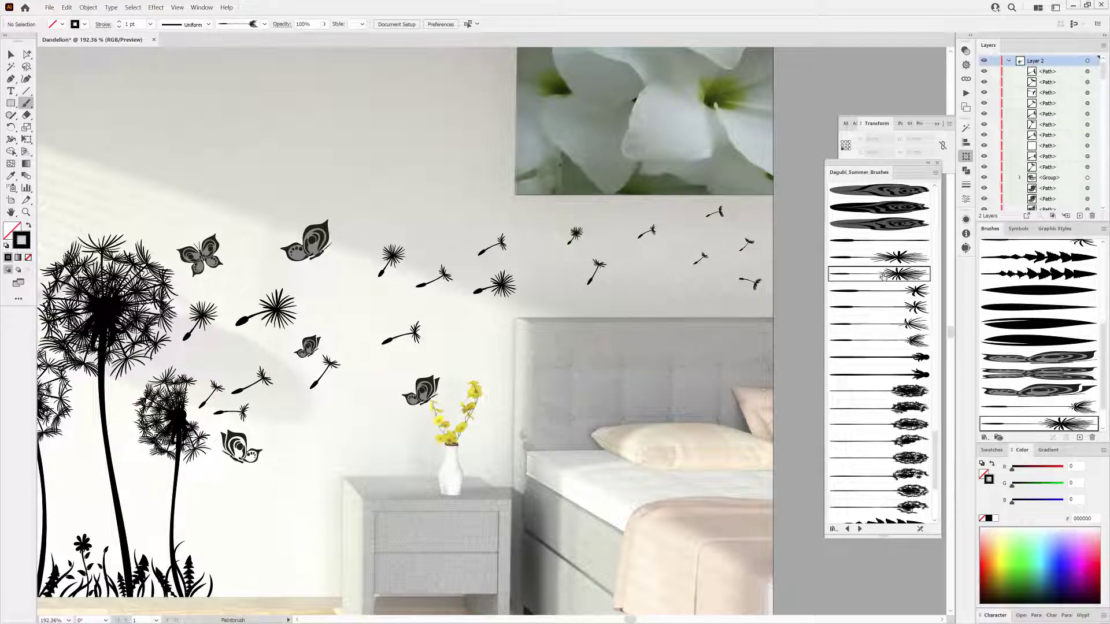
drag(673, 248, 682, 244)
drag(701, 290, 715, 296)
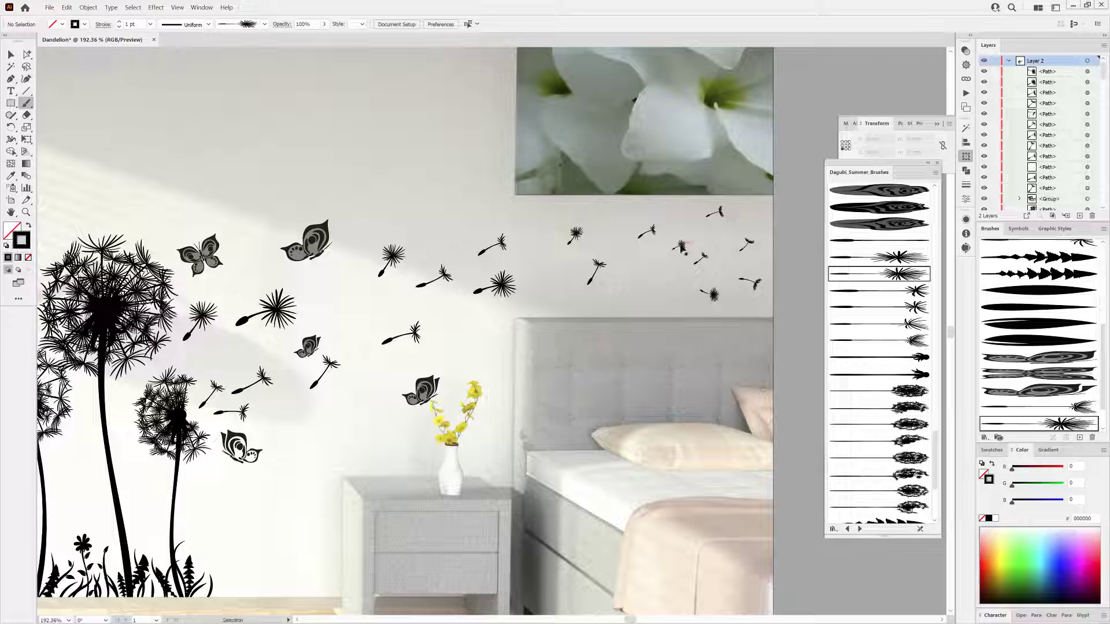
drag(682, 247, 671, 267)
drag(750, 243, 746, 243)
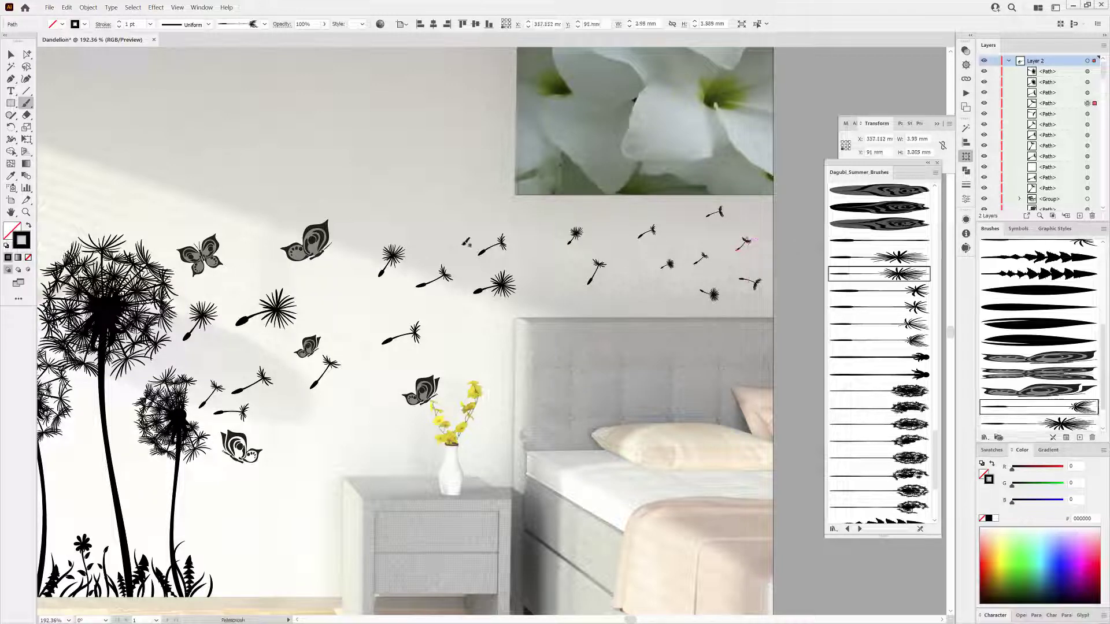
Add more drifting seeds among the existing ones using two other seed brushes.
mouse_move(457, 232)
mouse_down()
mouse_move(466, 218)
mouse_move(429, 206)
mouse_up()
click(887, 257)
mouse_move(457, 191)
mouse_down()
mouse_move(464, 177)
mouse_move(503, 174)
mouse_up()
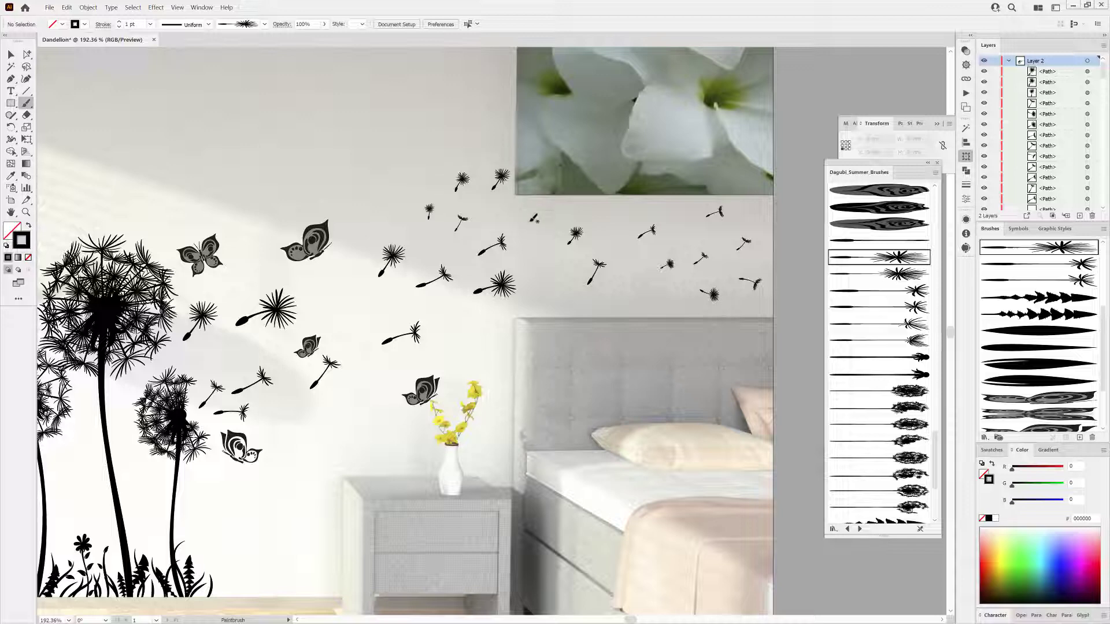
click(877, 310)
drag(530, 220, 542, 214)
drag(624, 290, 643, 270)
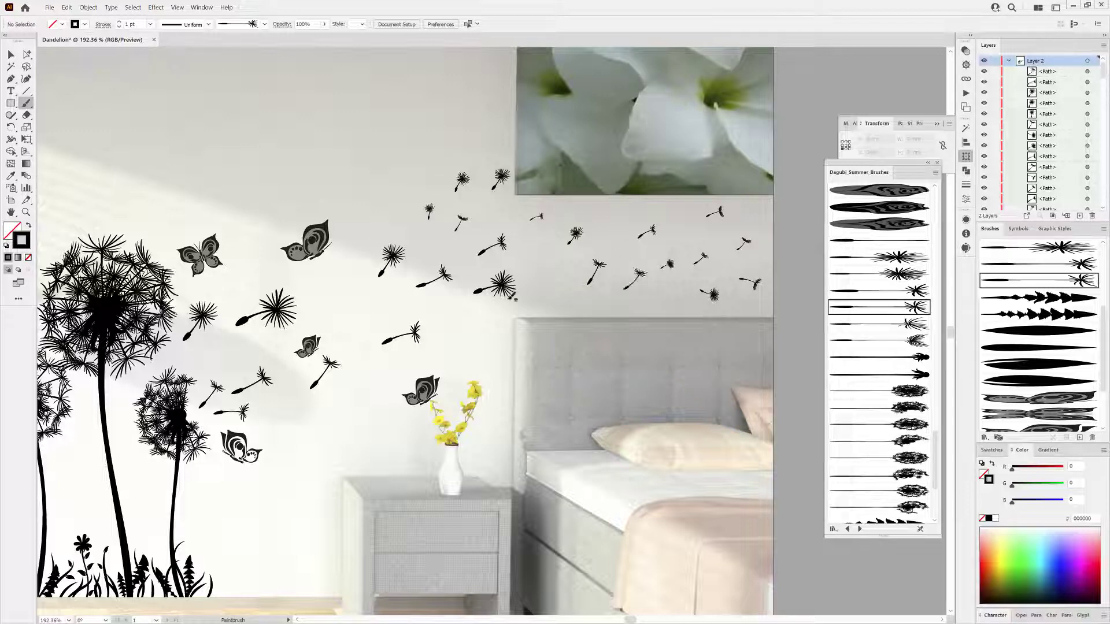
drag(449, 338, 485, 333)
drag(434, 413, 560, 414)
scroll(560, 415, down, 1)
drag(472, 296, 483, 279)
drag(413, 402, 441, 421)
Paint additional small seeds between the dandelion heads and the butterflies with another seed brush.
click(885, 275)
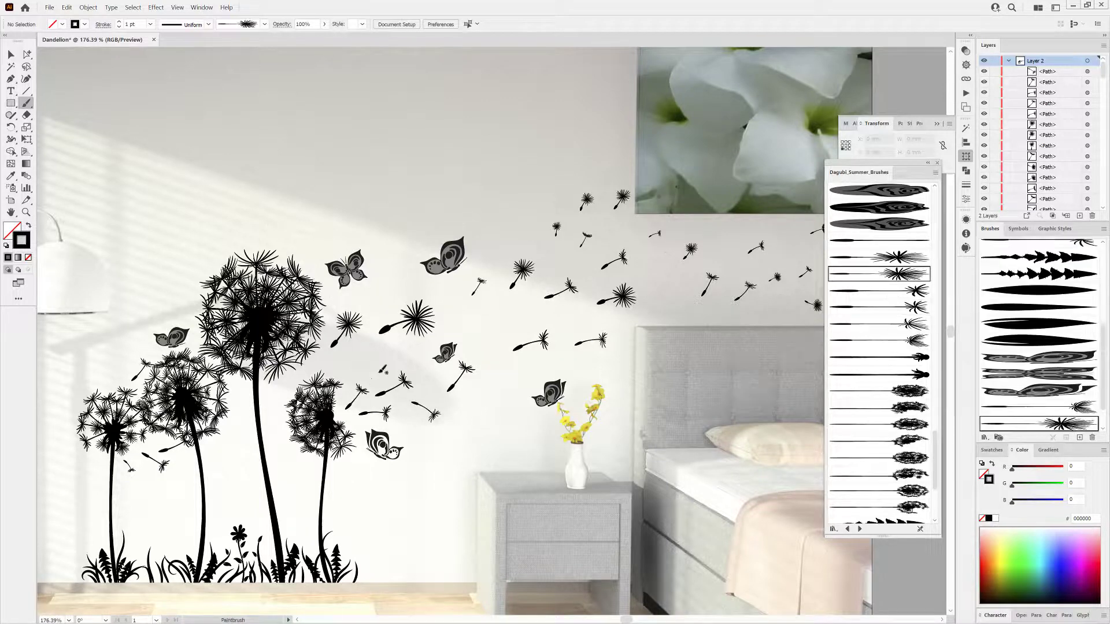
drag(379, 369, 395, 346)
drag(476, 388, 501, 387)
drag(479, 335, 495, 318)
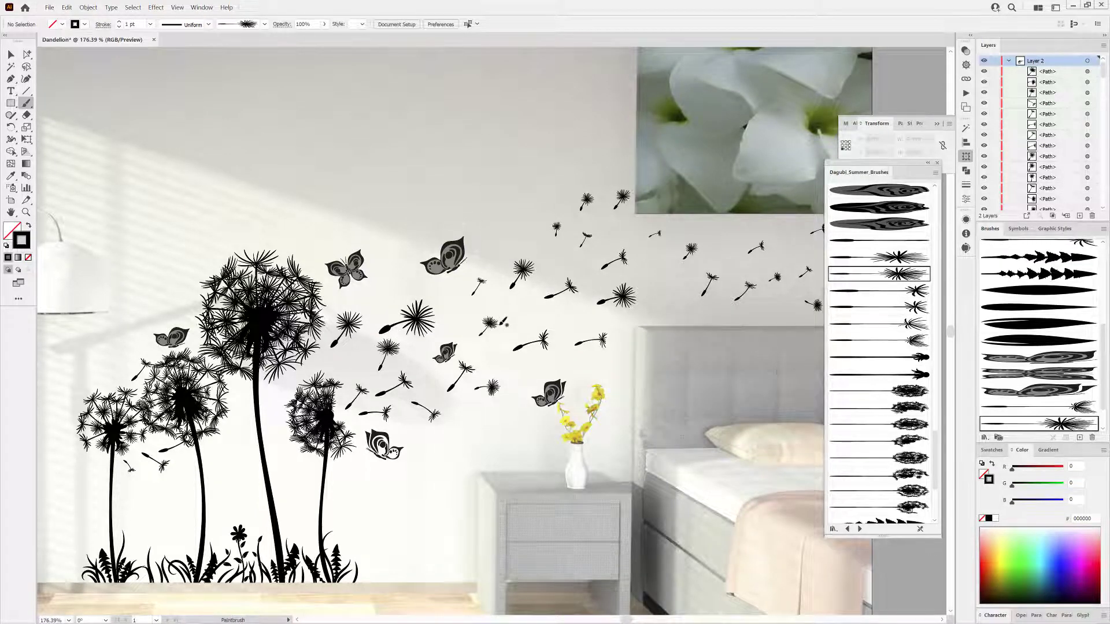
mouse_move(389, 463)
mouse_down()
mouse_move(457, 408)
mouse_move(432, 424)
mouse_up()
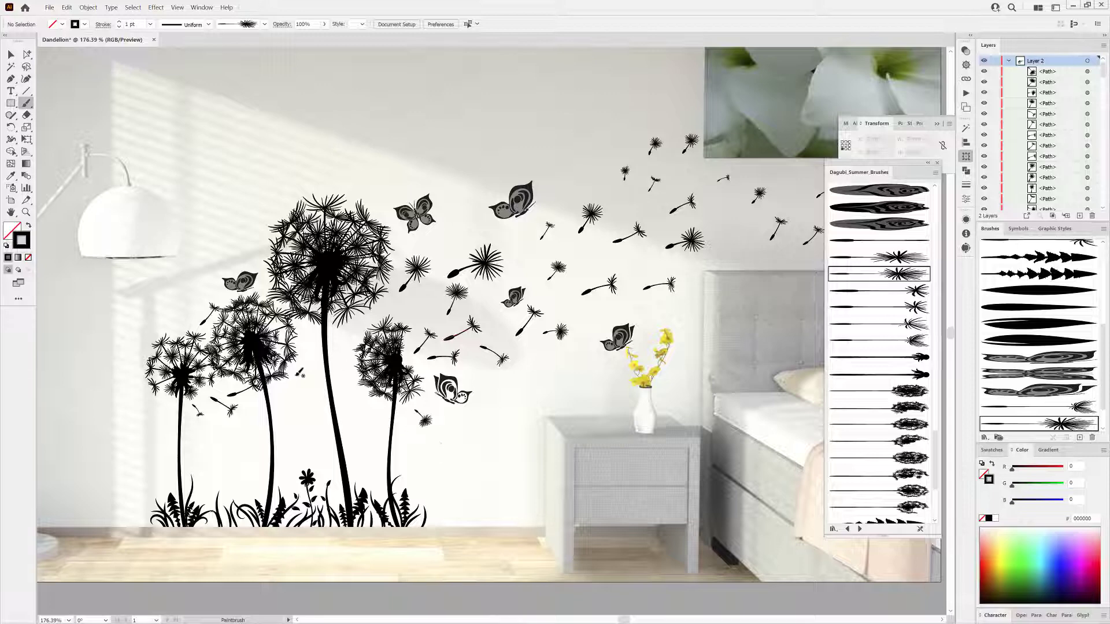
drag(299, 374, 307, 385)
drag(304, 342, 315, 334)
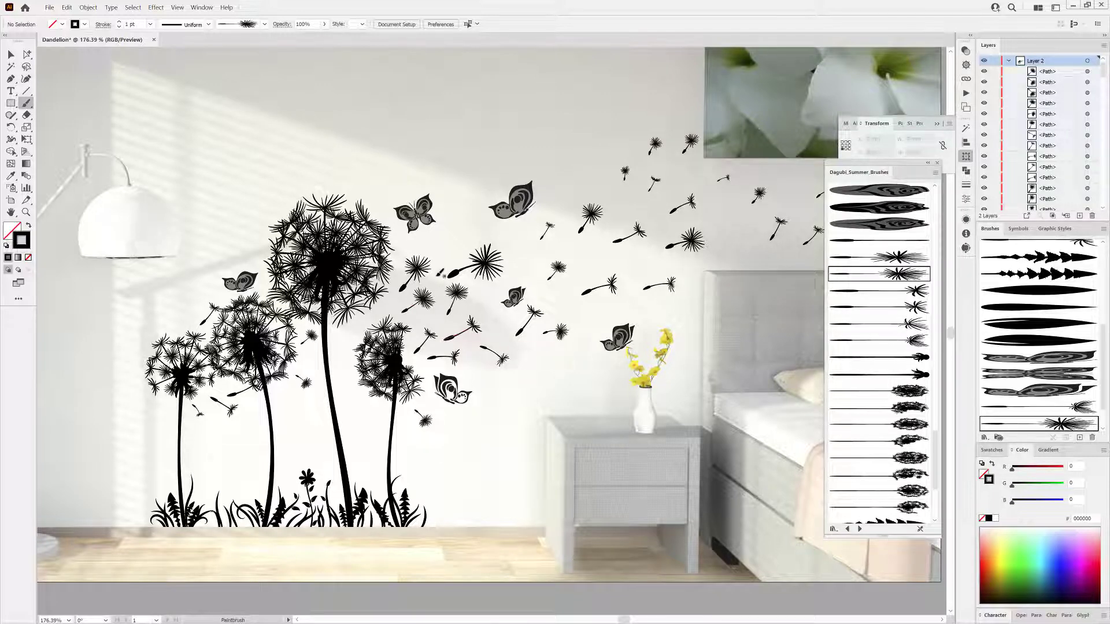
drag(492, 284, 501, 277)
scroll(587, 344, down, 4)
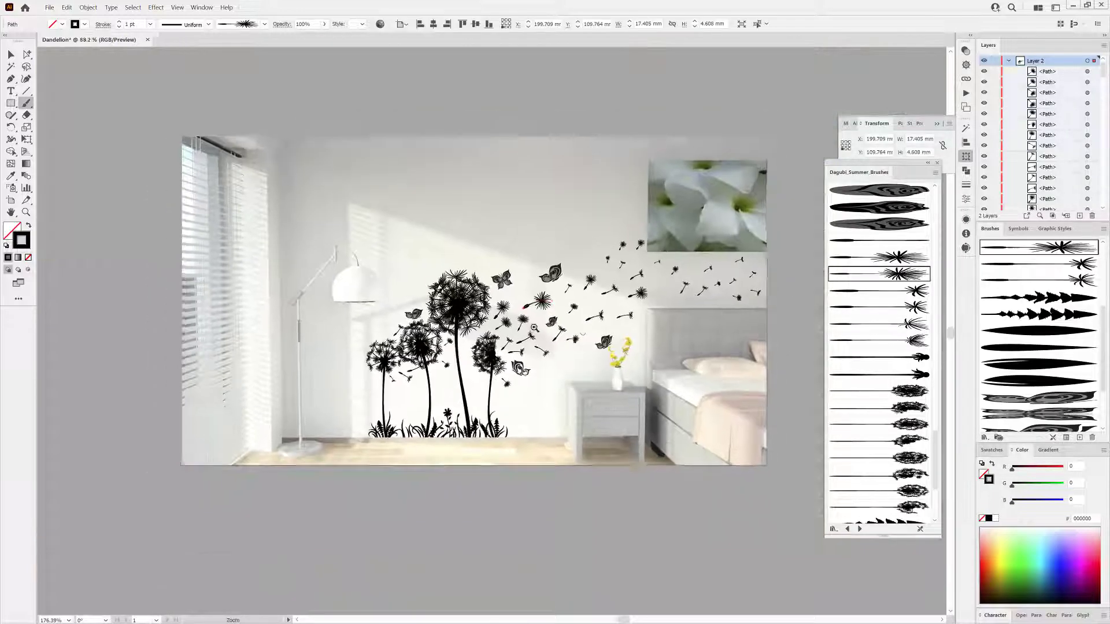
drag(587, 344, 512, 349)
scroll(578, 266, up, 3)
mouse_move(565, 236)
mouse_down()
mouse_move(561, 249)
mouse_move(548, 188)
mouse_move(575, 186)
mouse_up()
ctrl+click(525, 190)
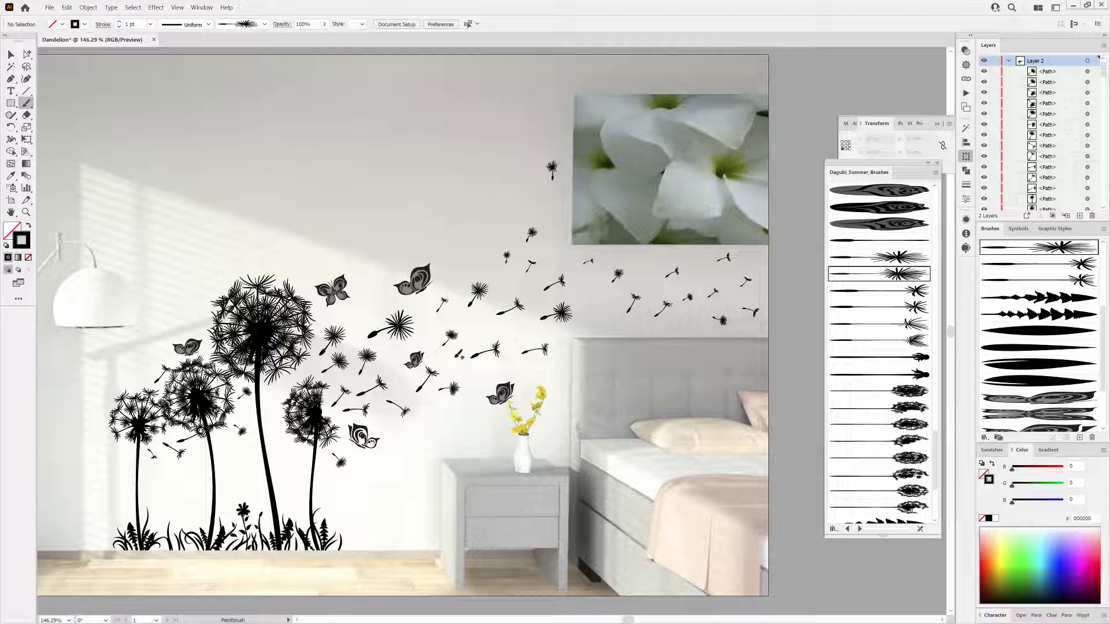
Select all the butterflies and expand their appearance.
click(11, 54)
click(192, 348)
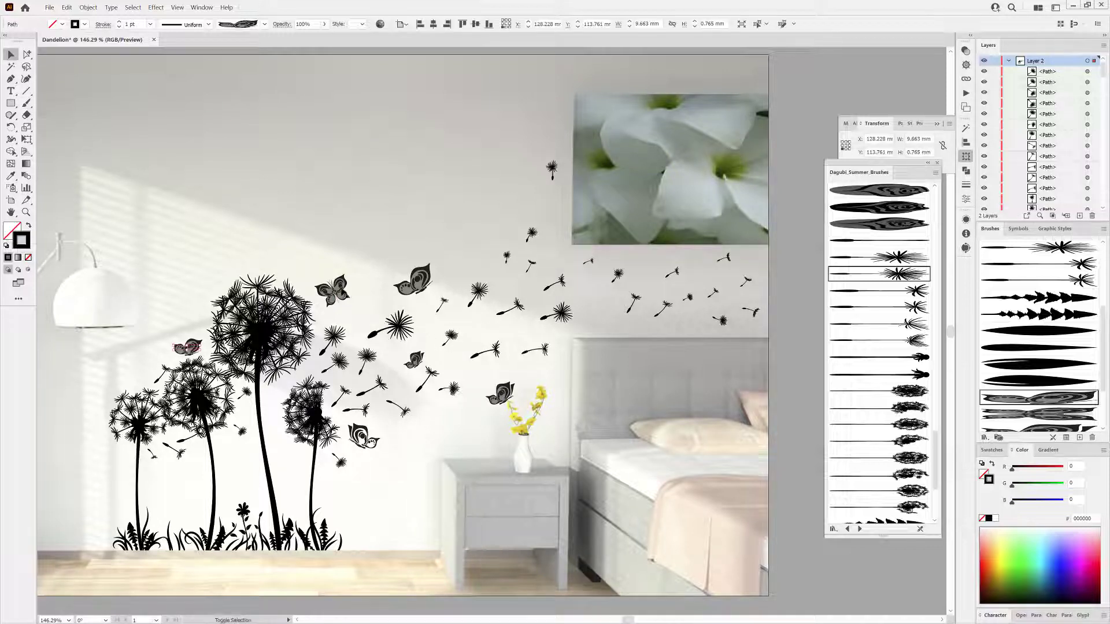
shift+click(341, 289)
shift+click(418, 283)
shift+click(502, 394)
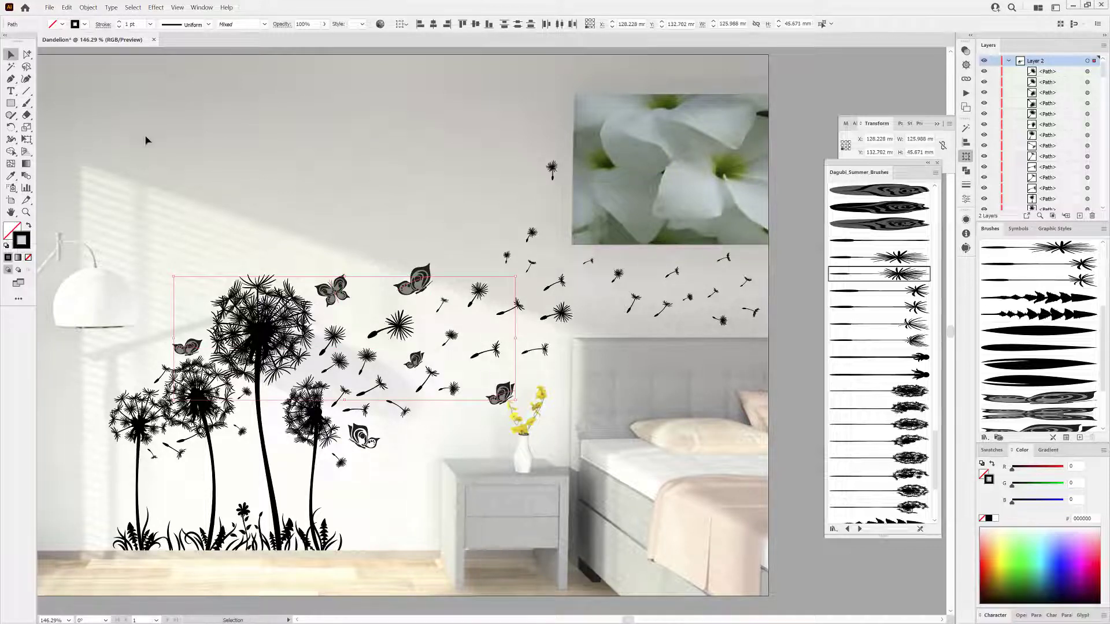
click(88, 7)
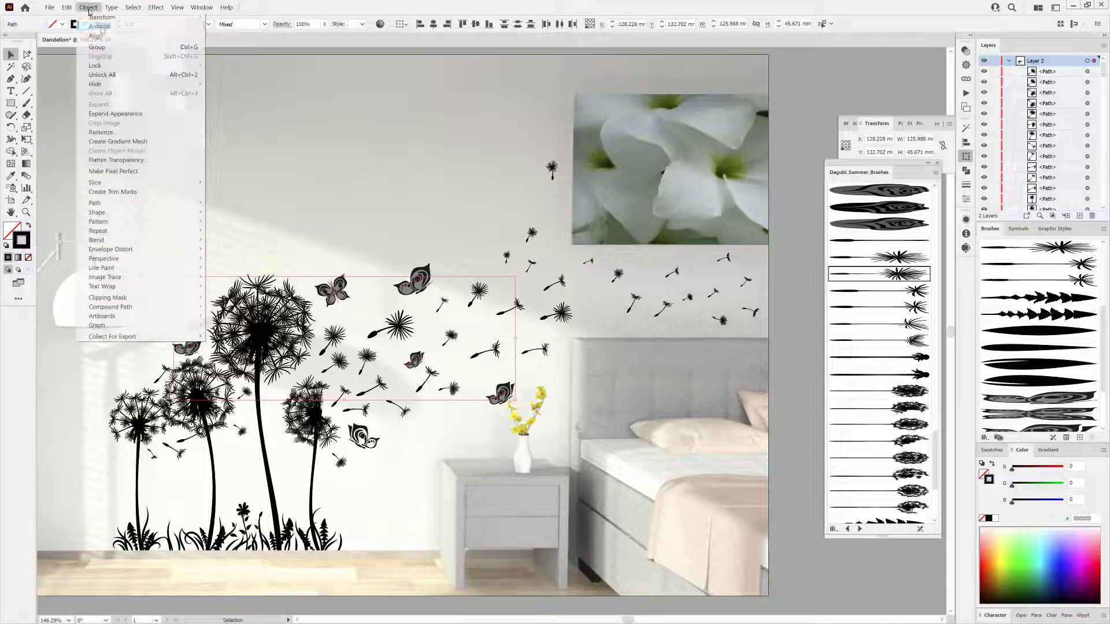
click(116, 113)
Select the gray wing fills of all butterflies with the Magic Wand at tolerance 0 and remove them.
double_click(12, 68)
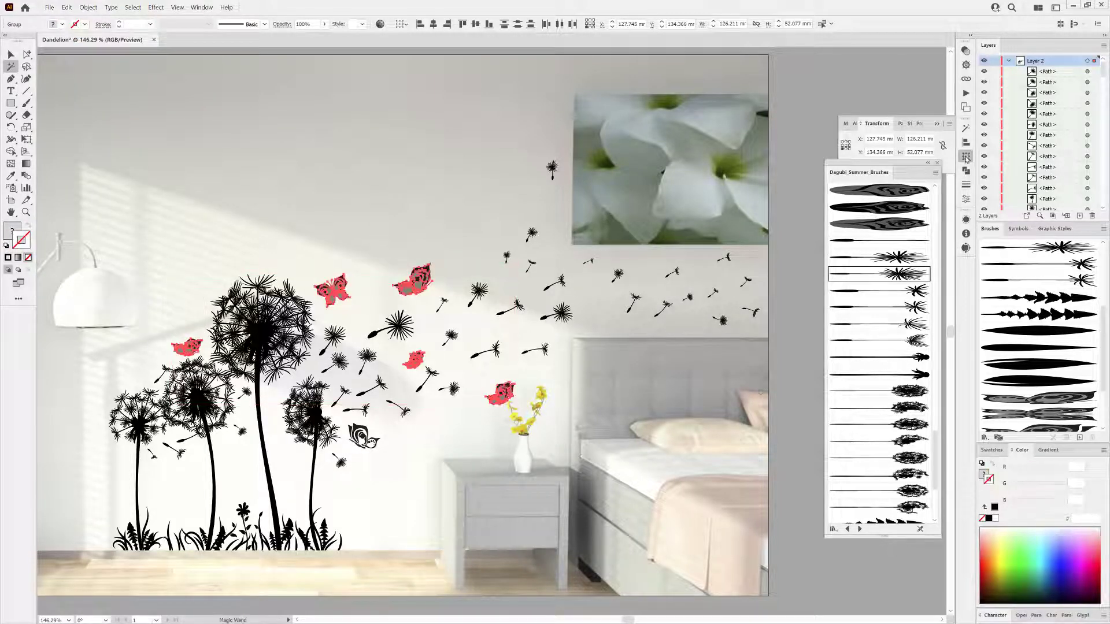
click(925, 140)
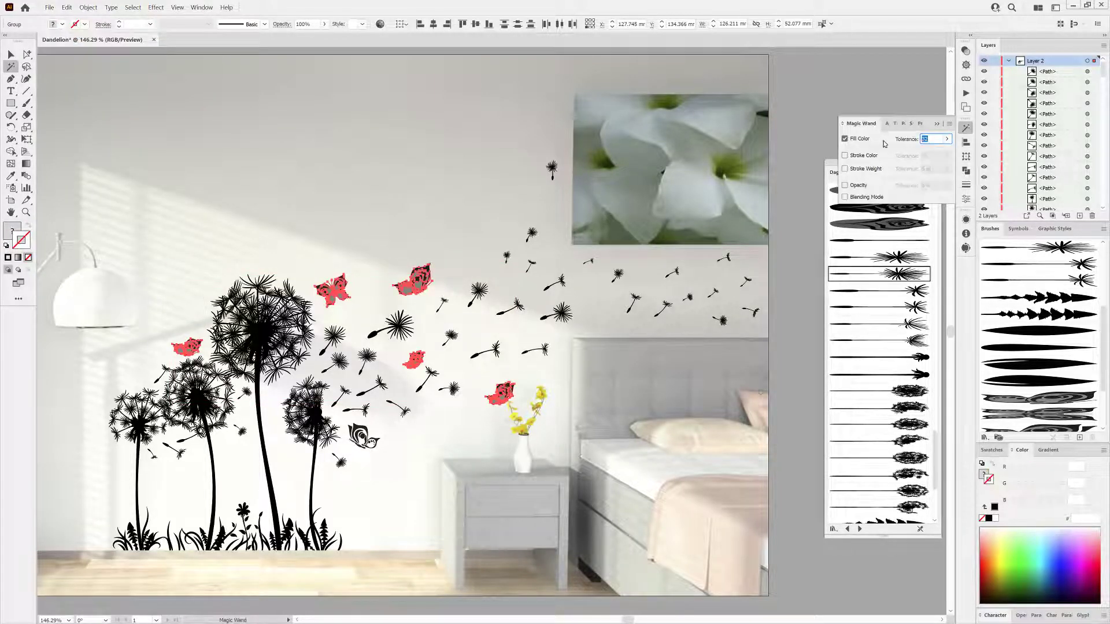
drag(392, 285, 475, 339)
click(456, 289)
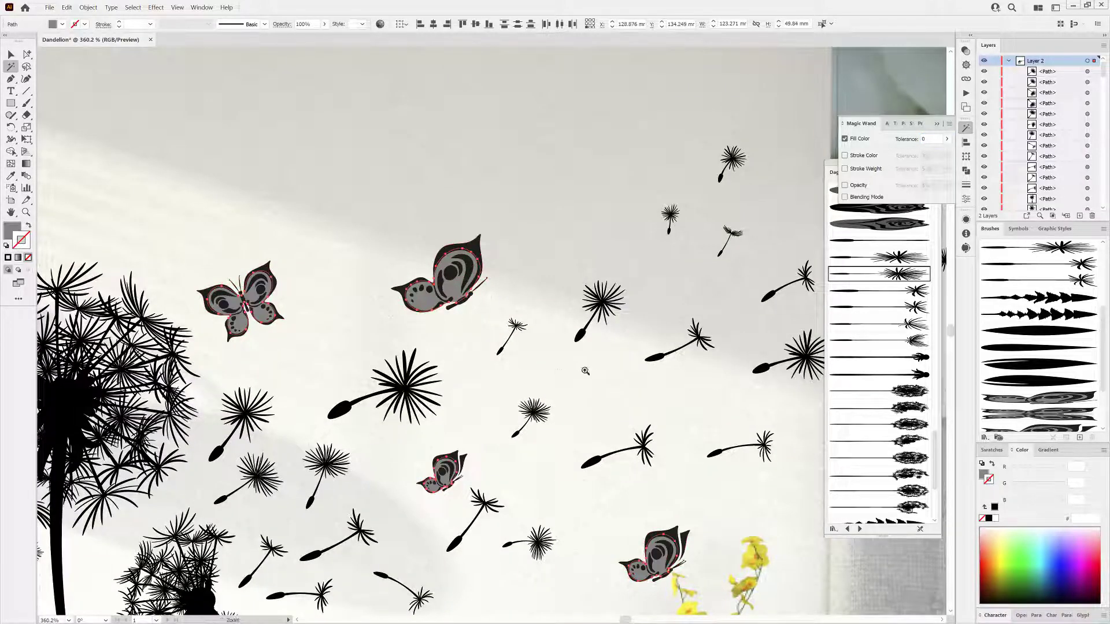
drag(584, 372, 500, 331)
click(134, 7)
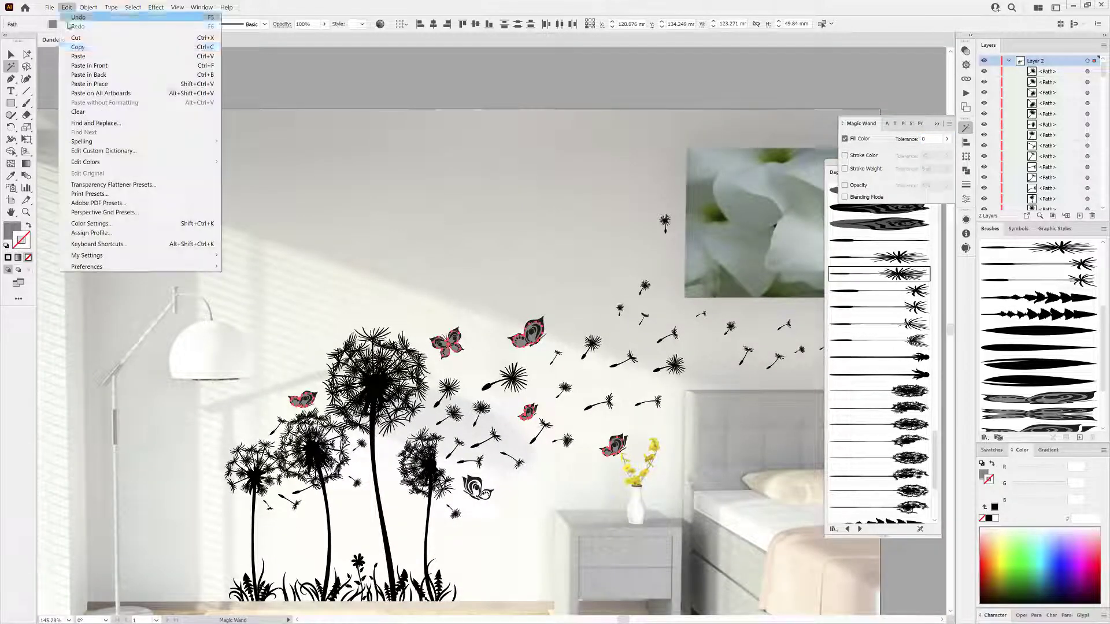
click(86, 53)
drag(632, 425, 606, 363)
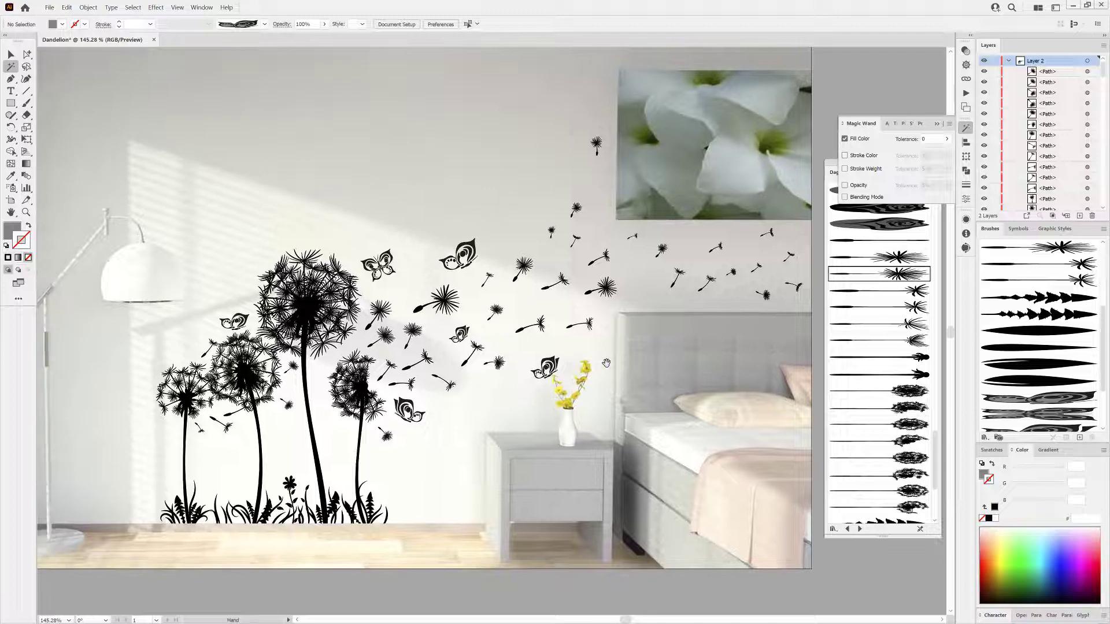
Paint two leafy fern sprigs among the grass at the dandelion stems with a leaf brush.
key(ctrl+0)
drag(936, 461, 935, 469)
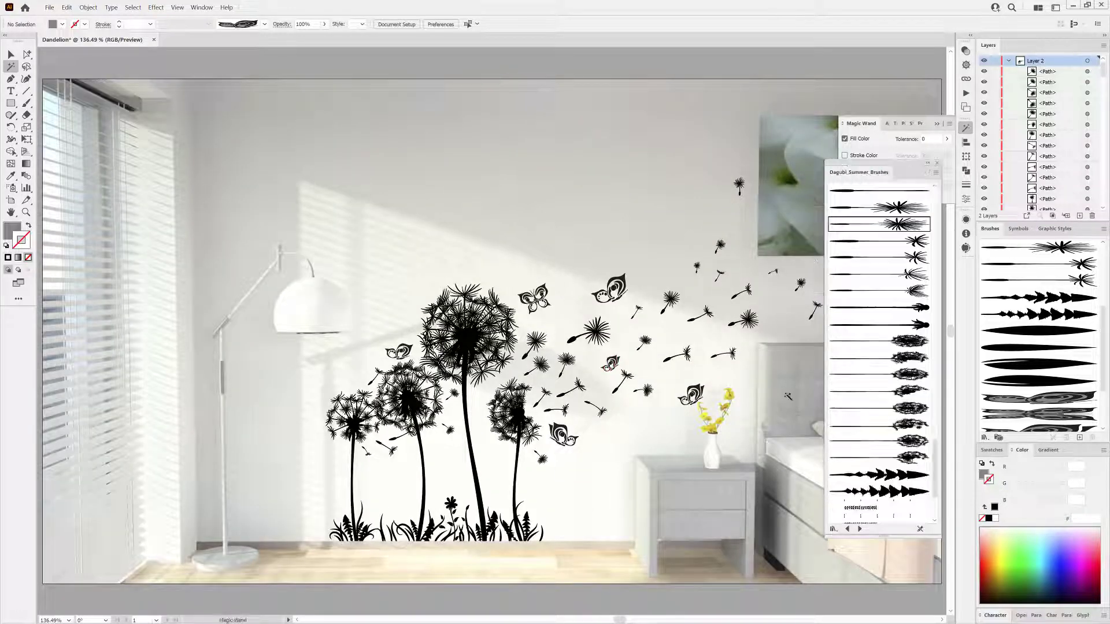
drag(425, 528, 558, 523)
drag(936, 471, 936, 349)
click(879, 412)
click(26, 103)
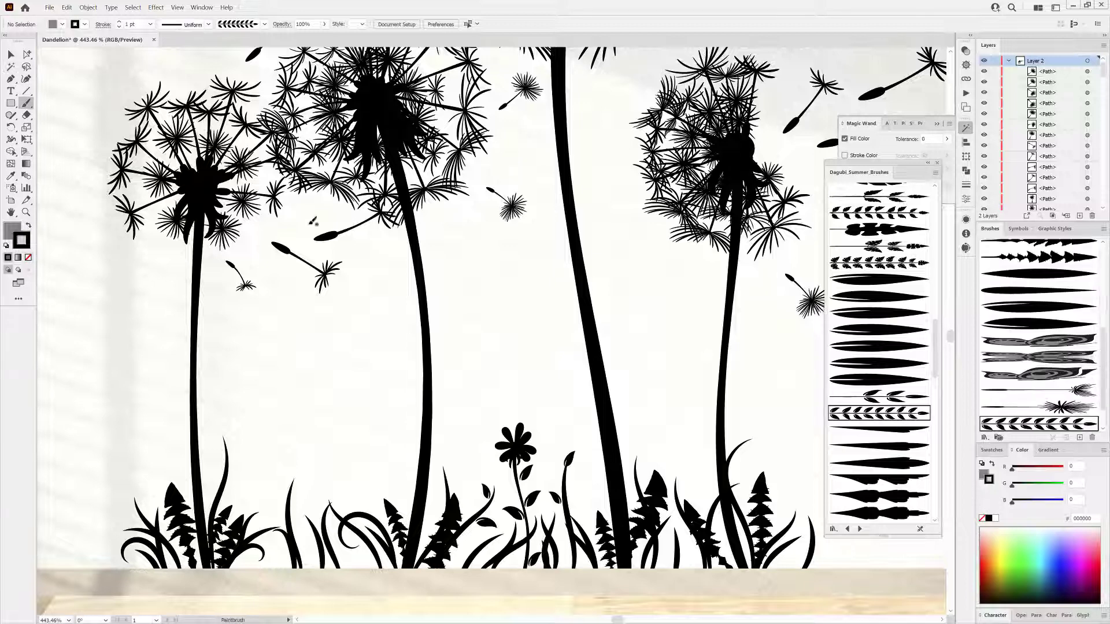
drag(359, 482, 351, 406)
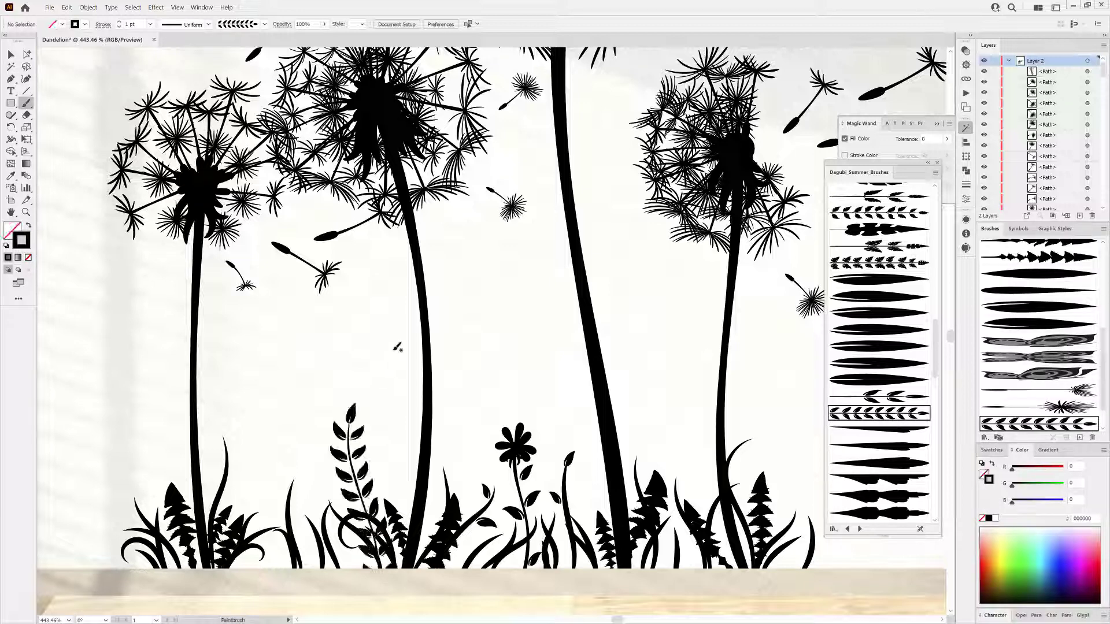
drag(612, 481, 645, 378)
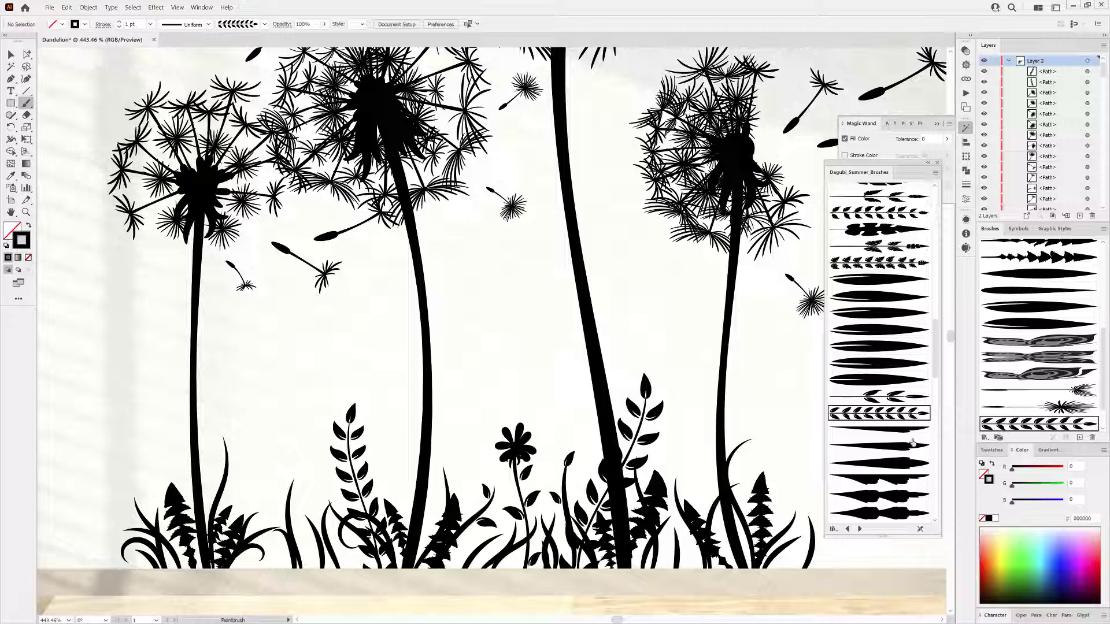
Paint three more small leafy sprigs among the grass at the dandelion stems with another leaf brush.
click(896, 397)
drag(304, 494, 311, 468)
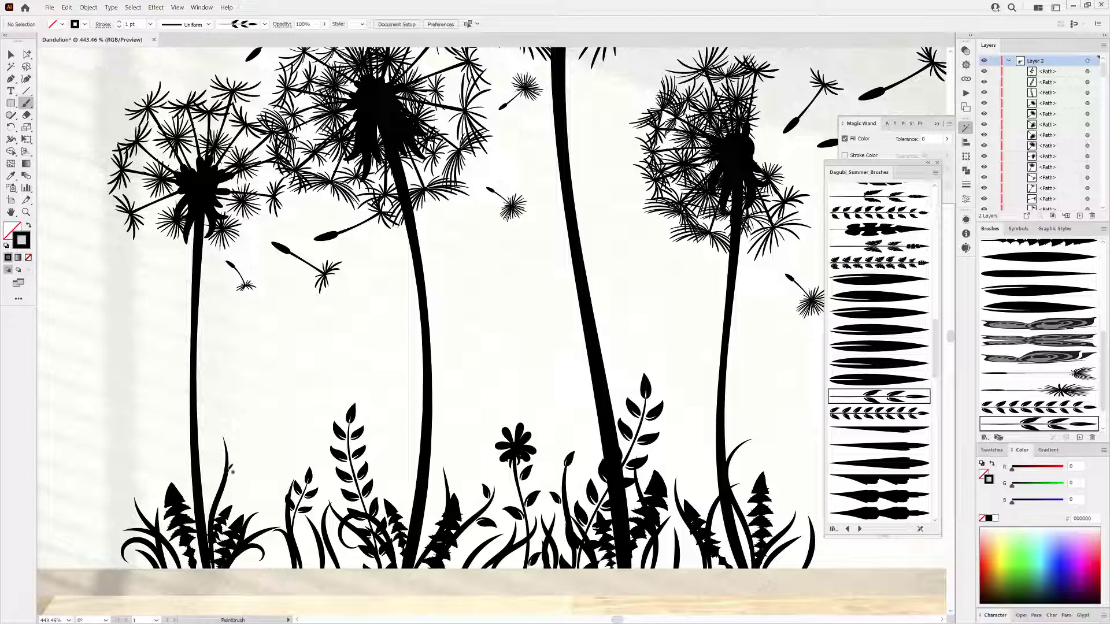
drag(220, 405, 218, 398)
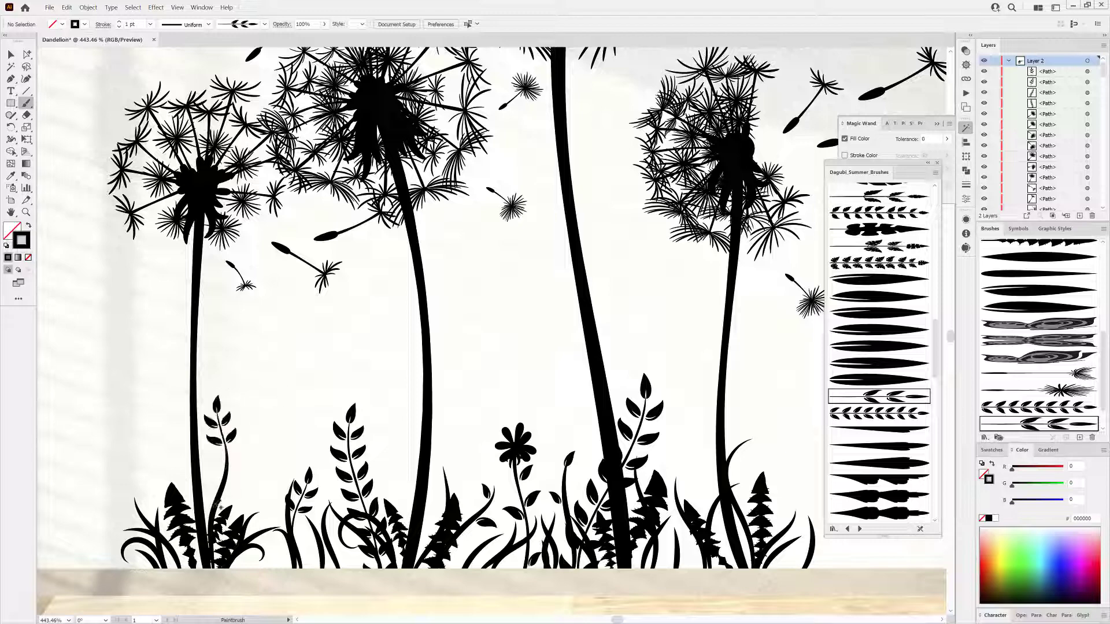
drag(258, 450, 258, 445)
Close the brush and Magic Wand panels and hide the room photo layer.
scroll(696, 501, down, 3)
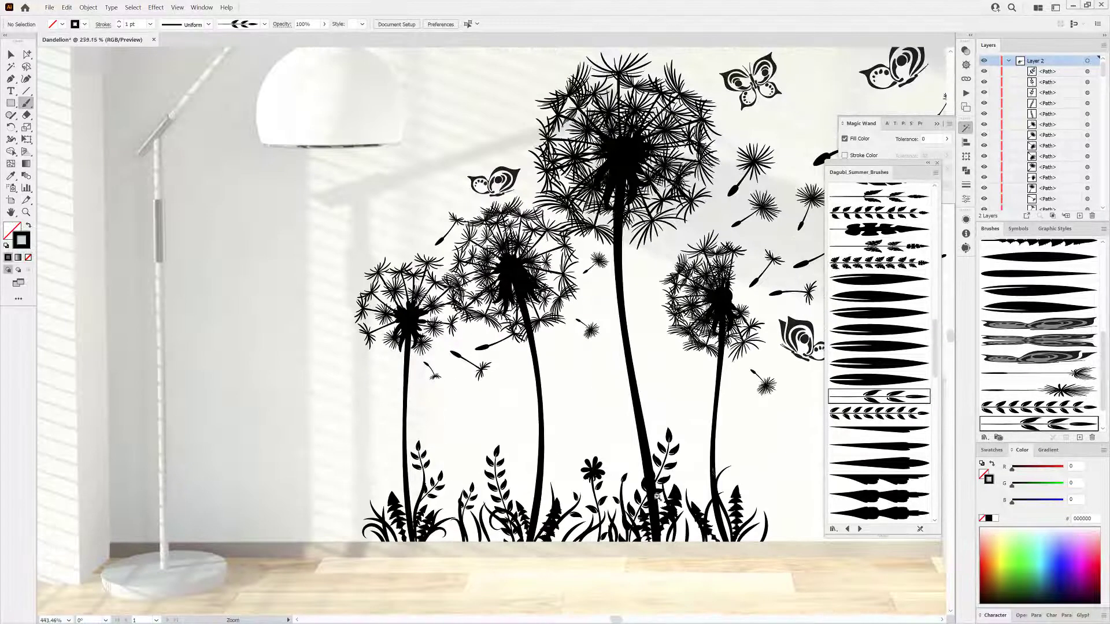
drag(708, 470, 555, 528)
scroll(554, 524, down, 3)
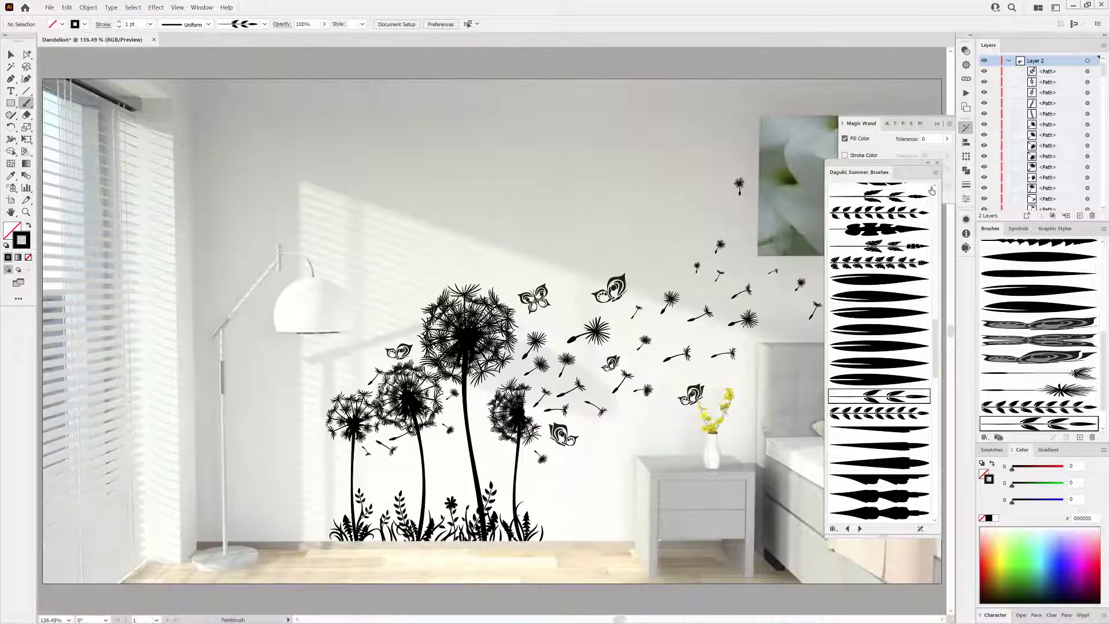
click(937, 163)
click(937, 123)
click(1008, 61)
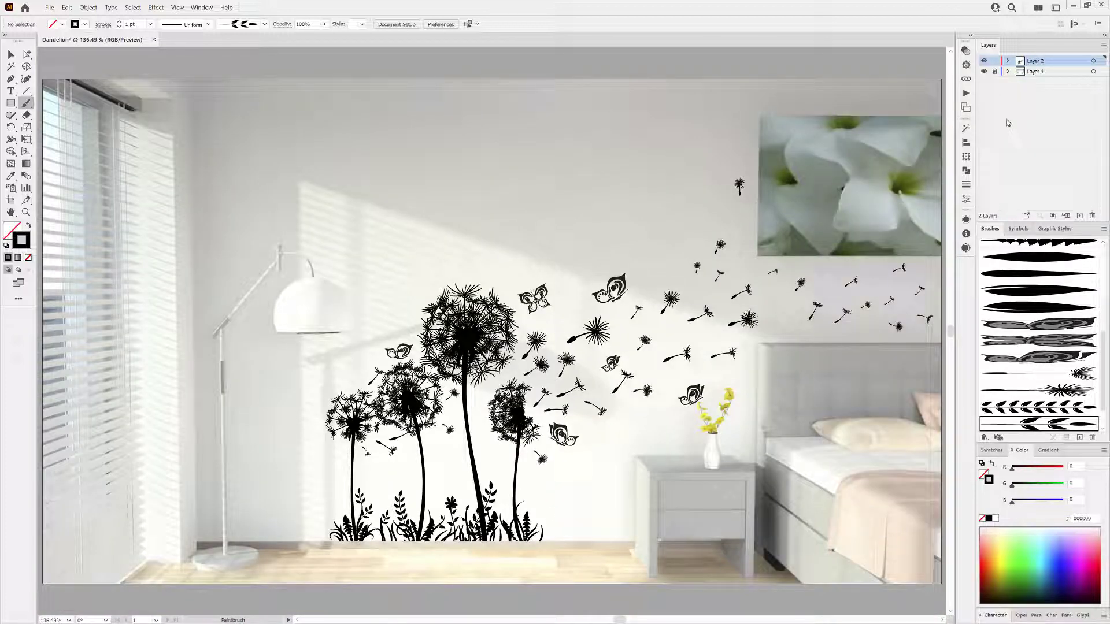
click(983, 71)
Duplicate the artwork layer, rename the original layer Backup and hide it.
drag(1059, 65, 1079, 216)
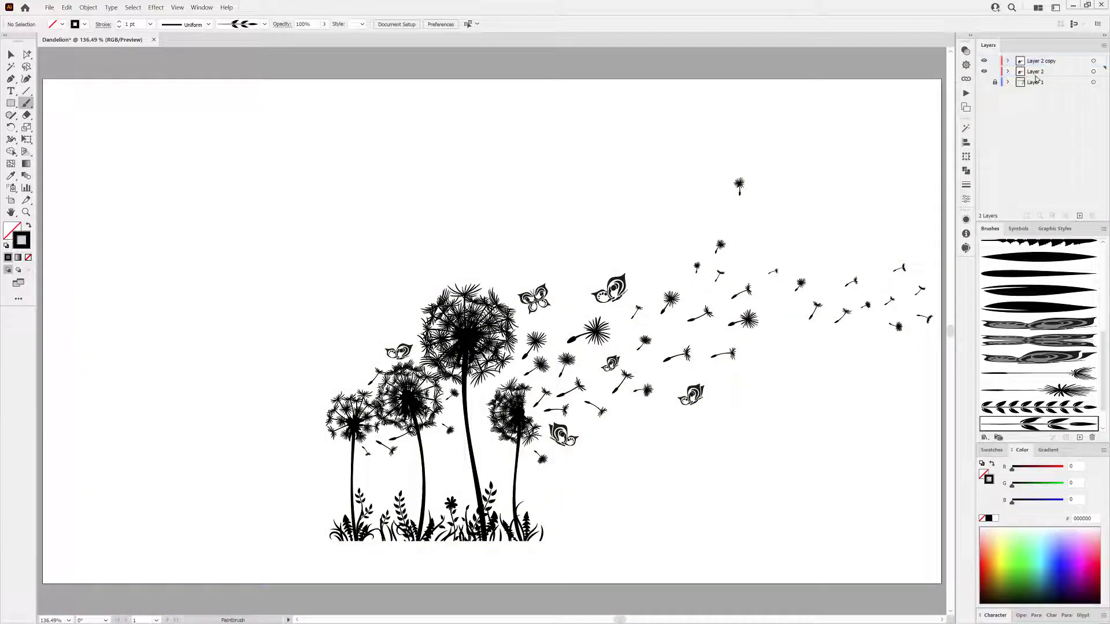
double_click(1036, 72)
text(Backu)
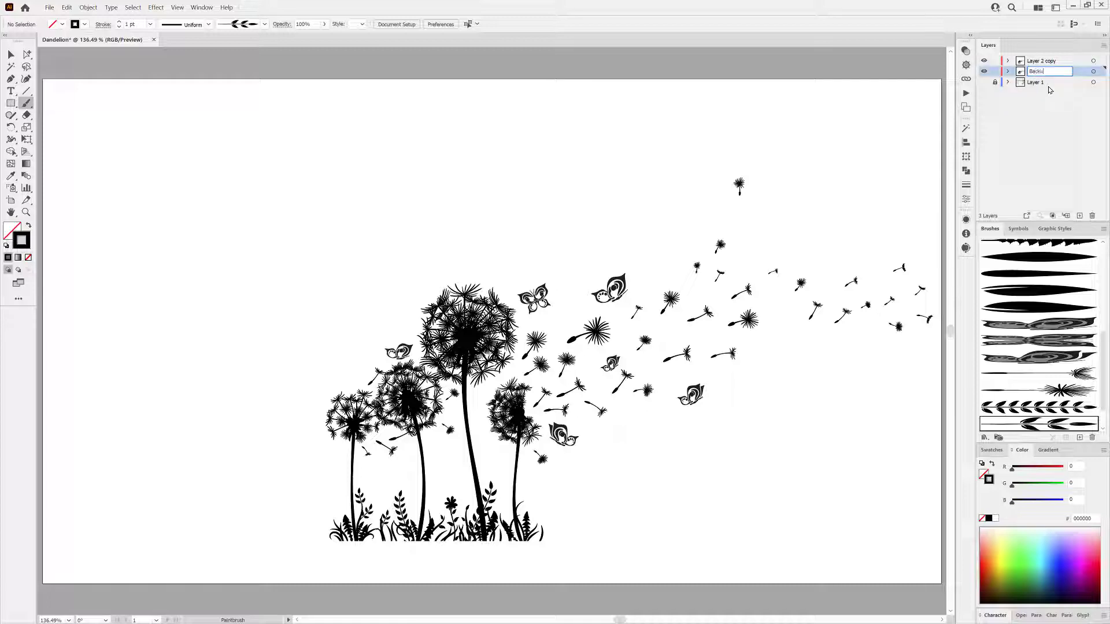
text(p)
key(Return)
click(985, 72)
Select all artwork on the copied layer and expand its appearance.
click(1093, 61)
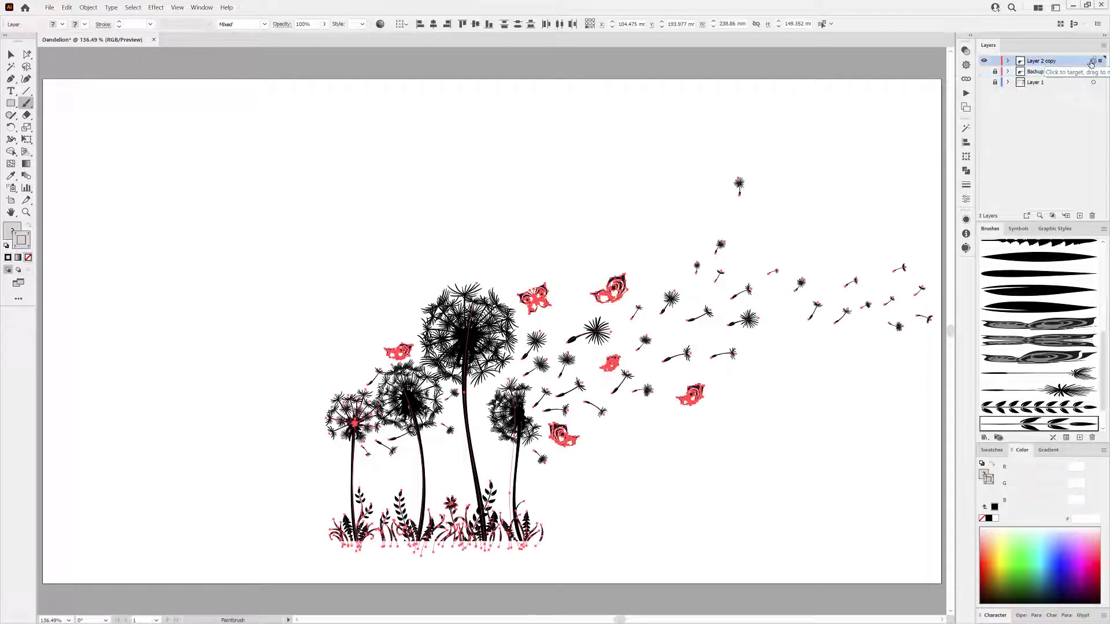
click(88, 7)
click(108, 108)
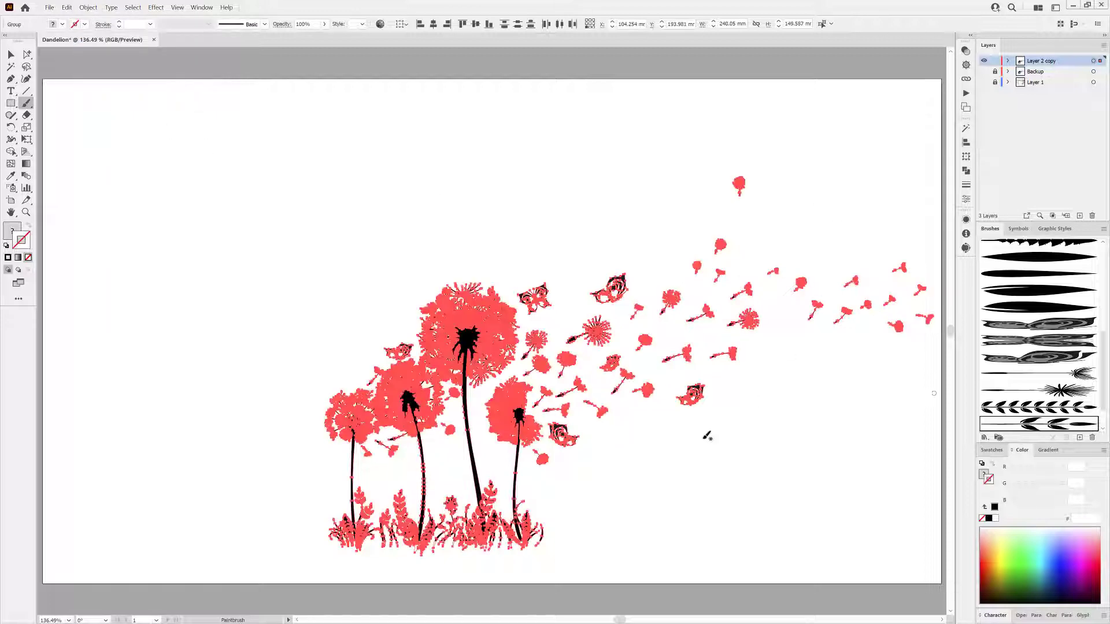
Unlock all locked objects in the drawing.
scroll(492, 559, up, 3)
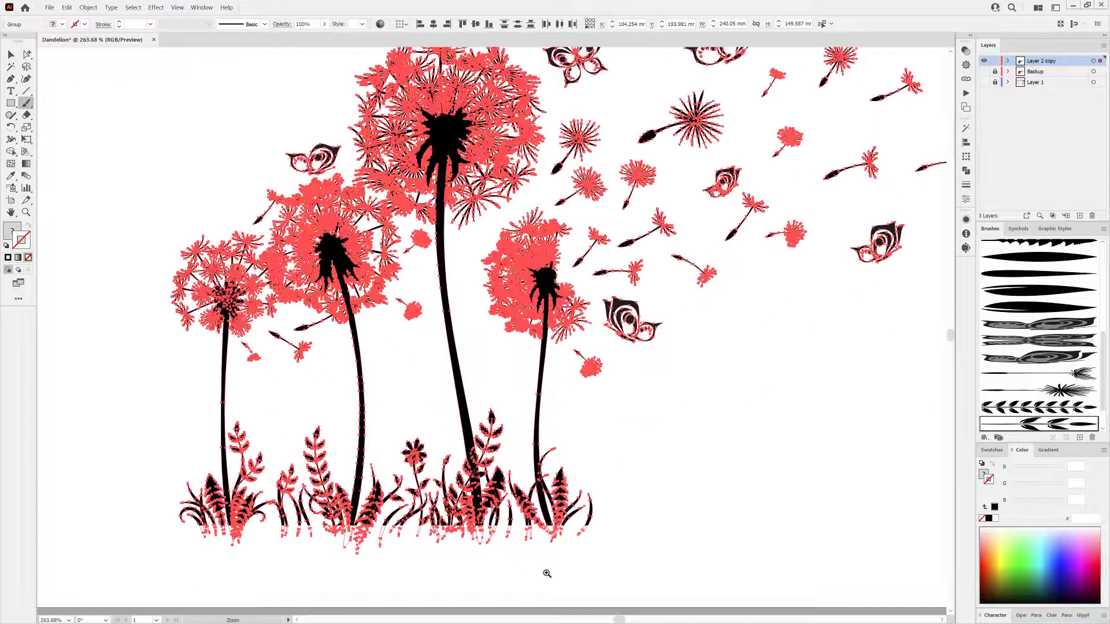
click(87, 7)
click(94, 76)
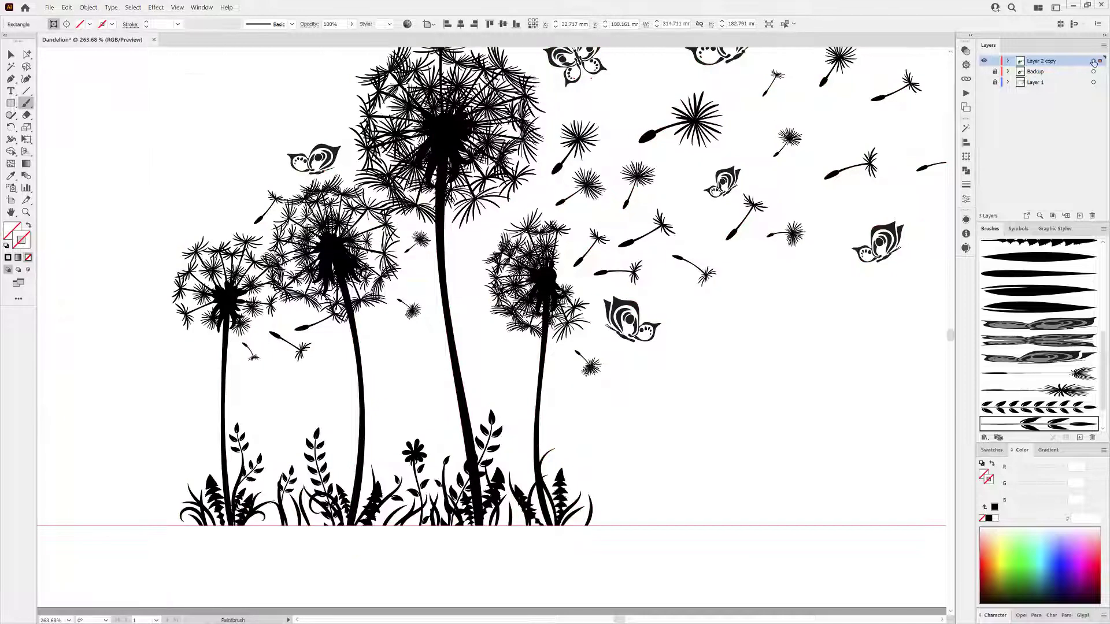
Select all artwork on the copied layer and merge it with the Pathfinder Merge operation.
click(1093, 62)
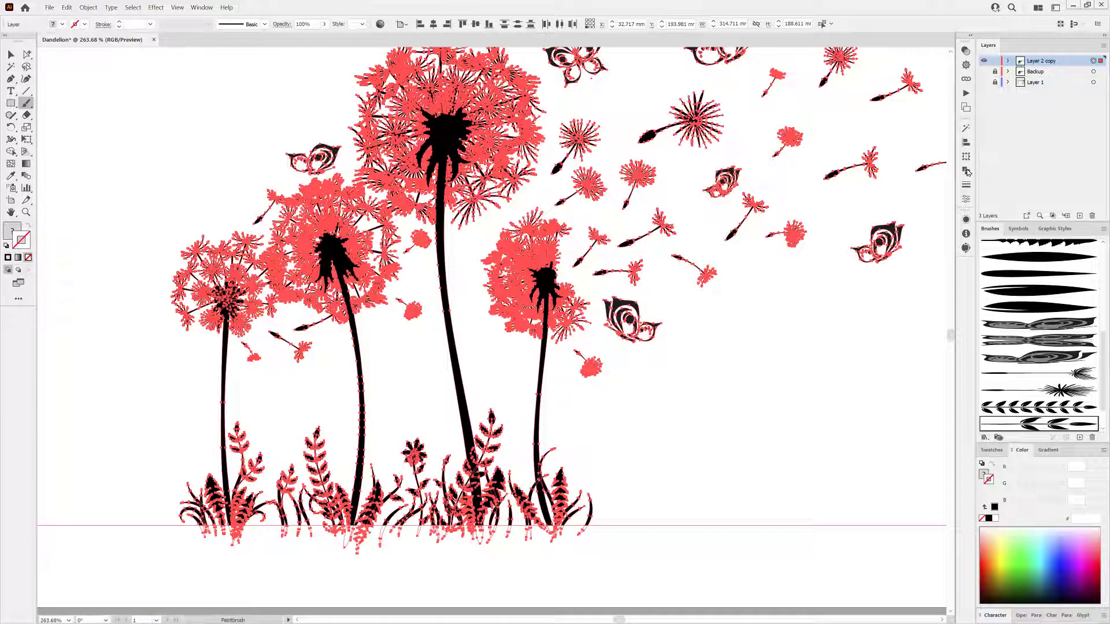
click(966, 171)
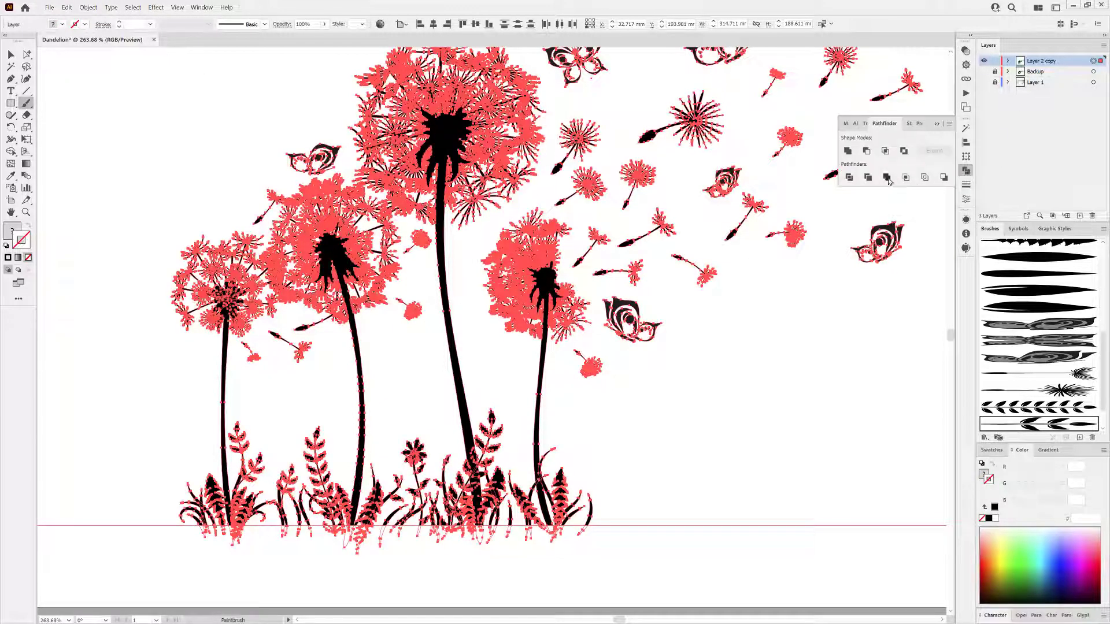
click(888, 180)
key(ctrl+0)
ctrl+click(762, 516)
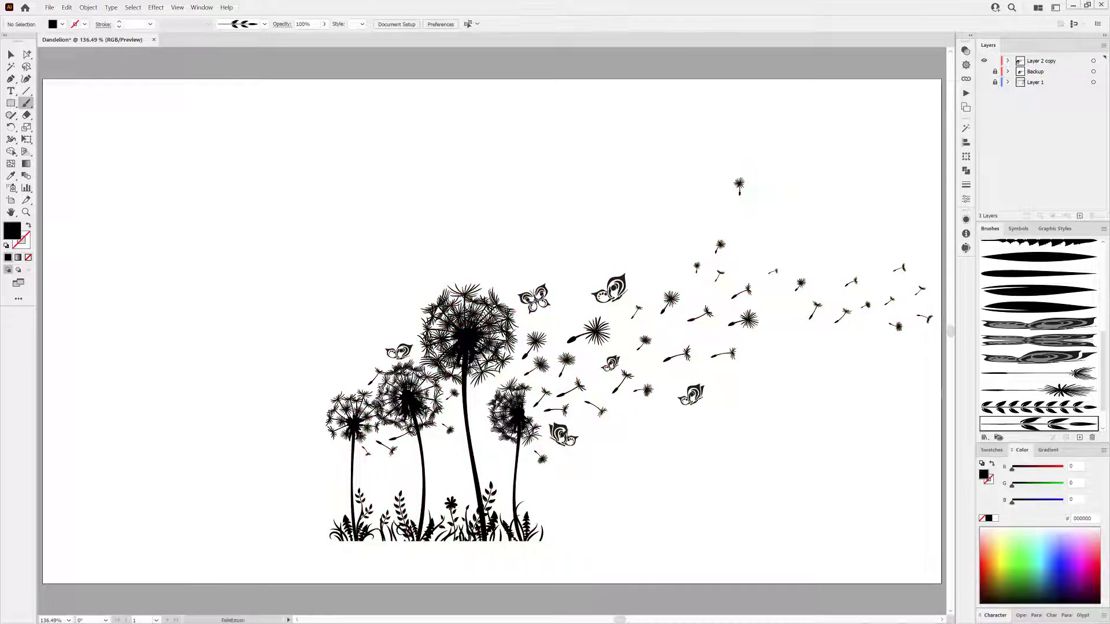
Select all black-filled shapes with the Magic Wand at tolerance 10 and set their fill to black.
click(11, 67)
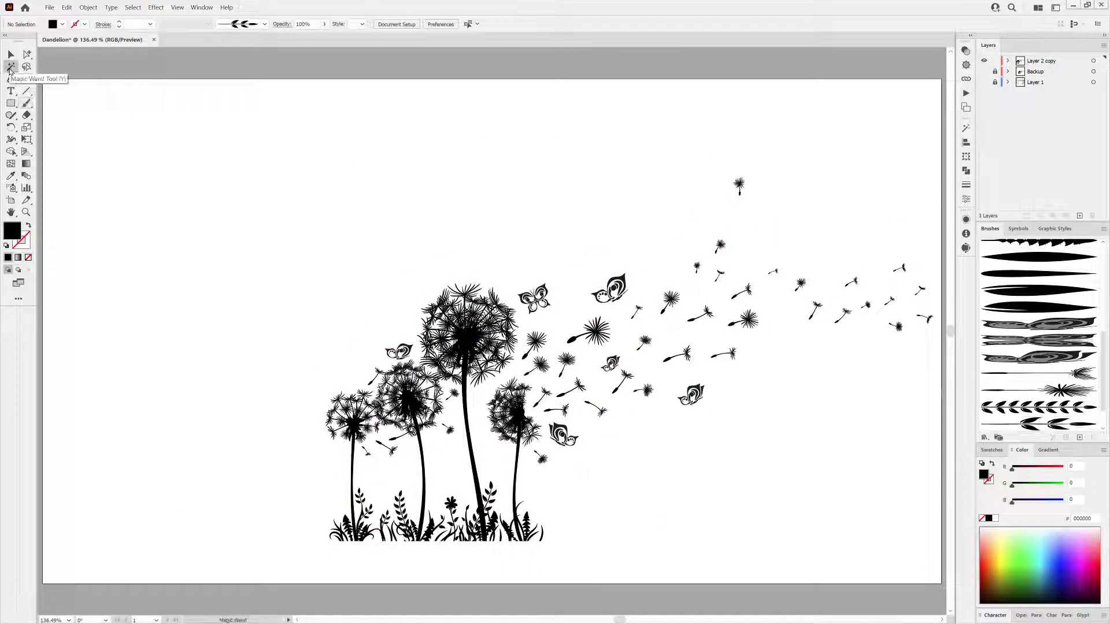
click(966, 128)
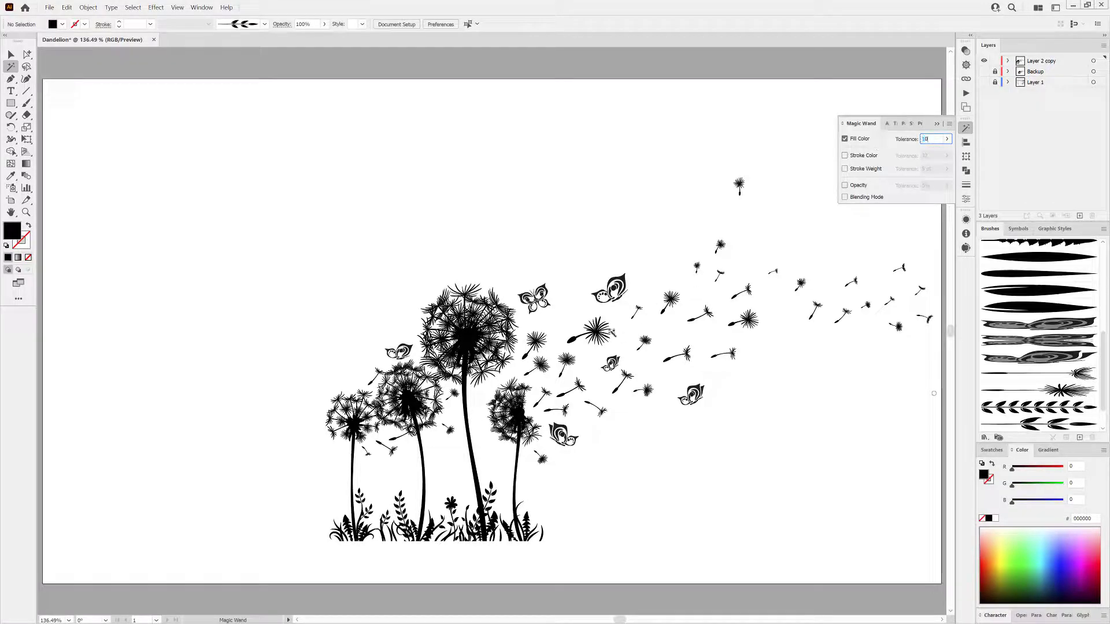
click(612, 332)
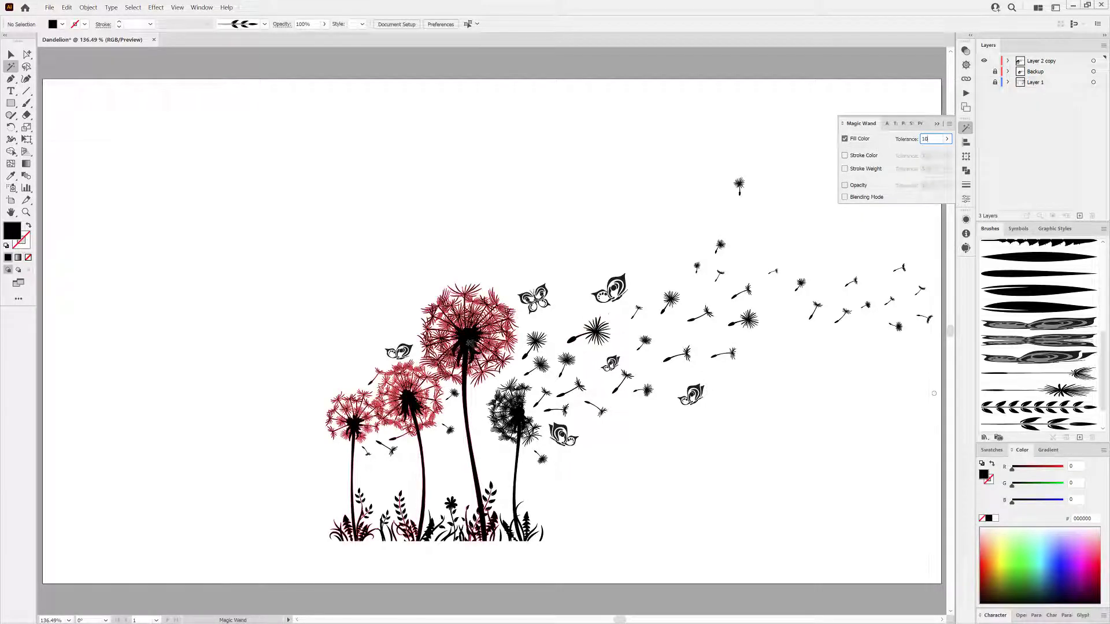
click(988, 519)
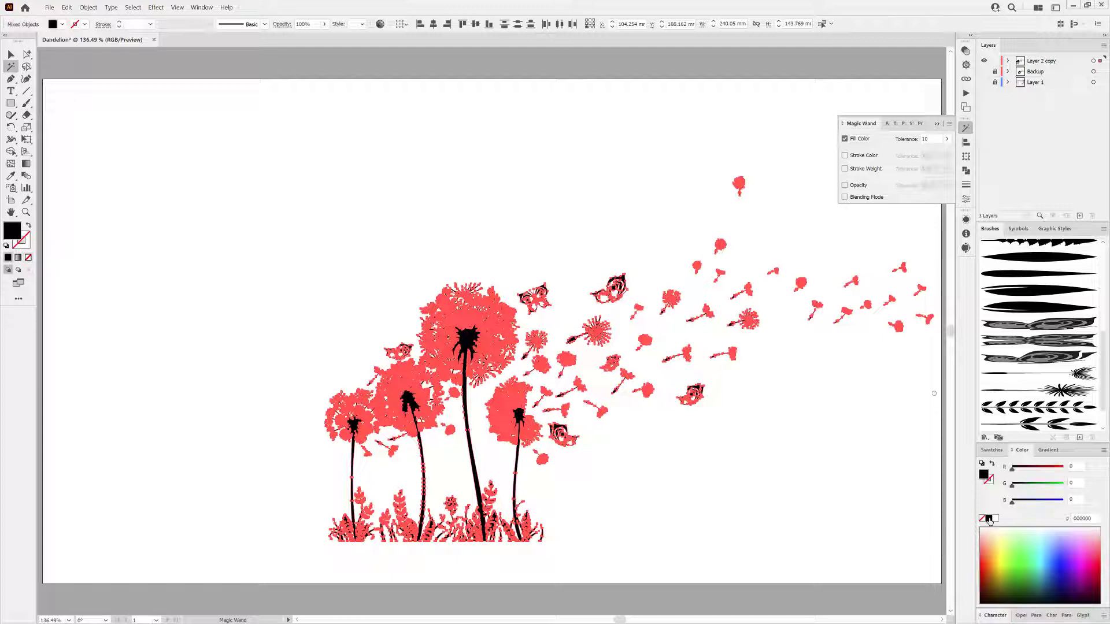
Invert the selection and cut away the remaining non-black shapes.
click(130, 7)
click(141, 56)
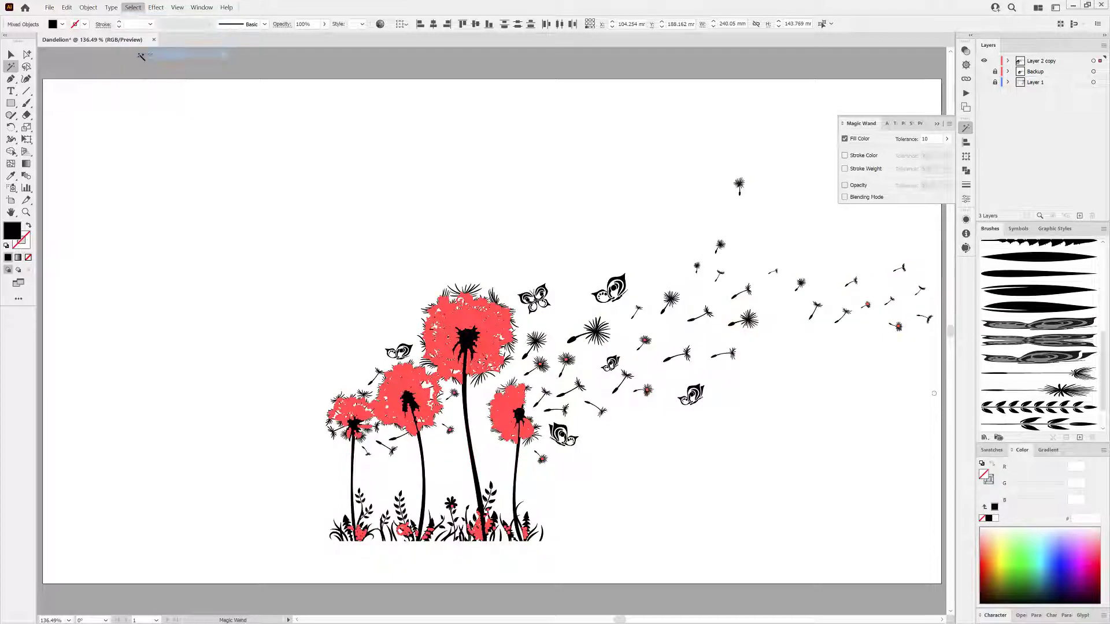
click(67, 8)
click(87, 42)
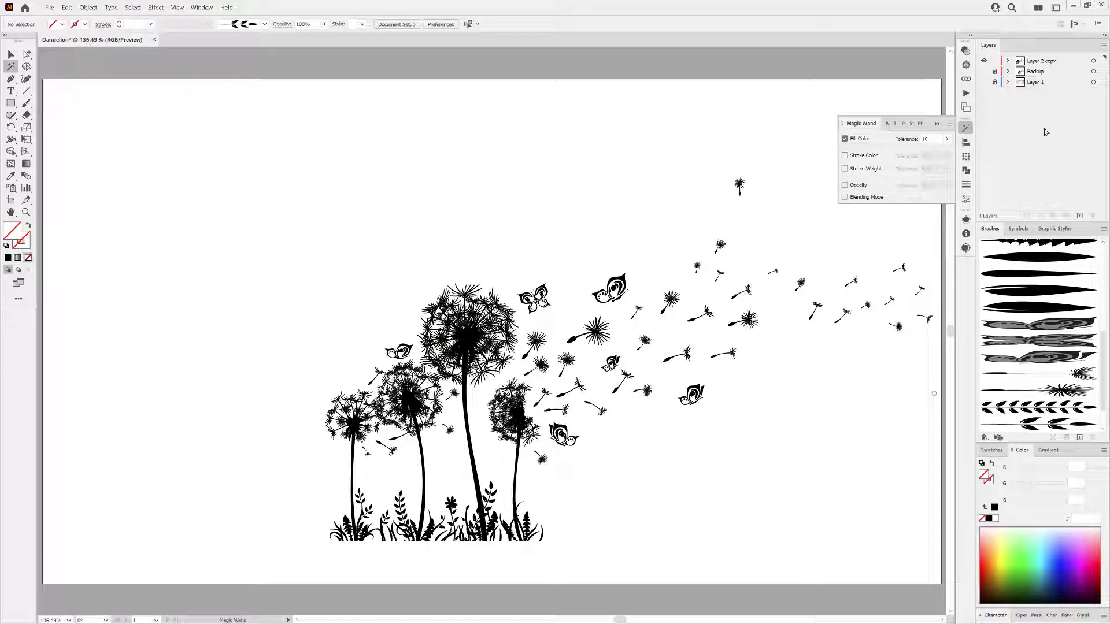
Select all artwork on the copied layer and make it a compound path.
click(1093, 62)
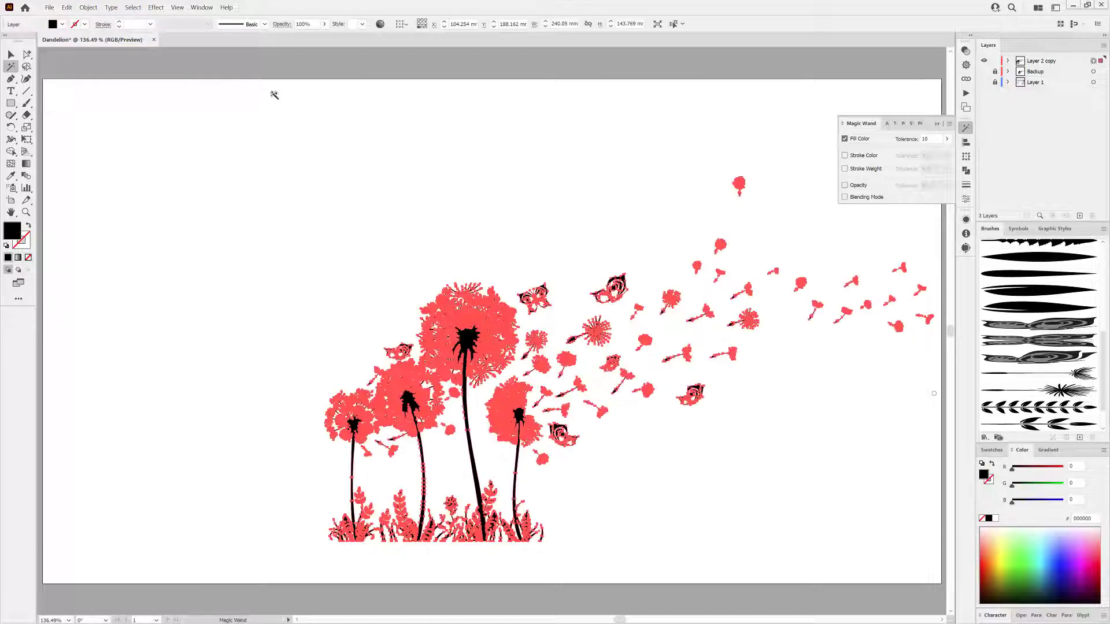
click(87, 7)
mouse_move(145, 306)
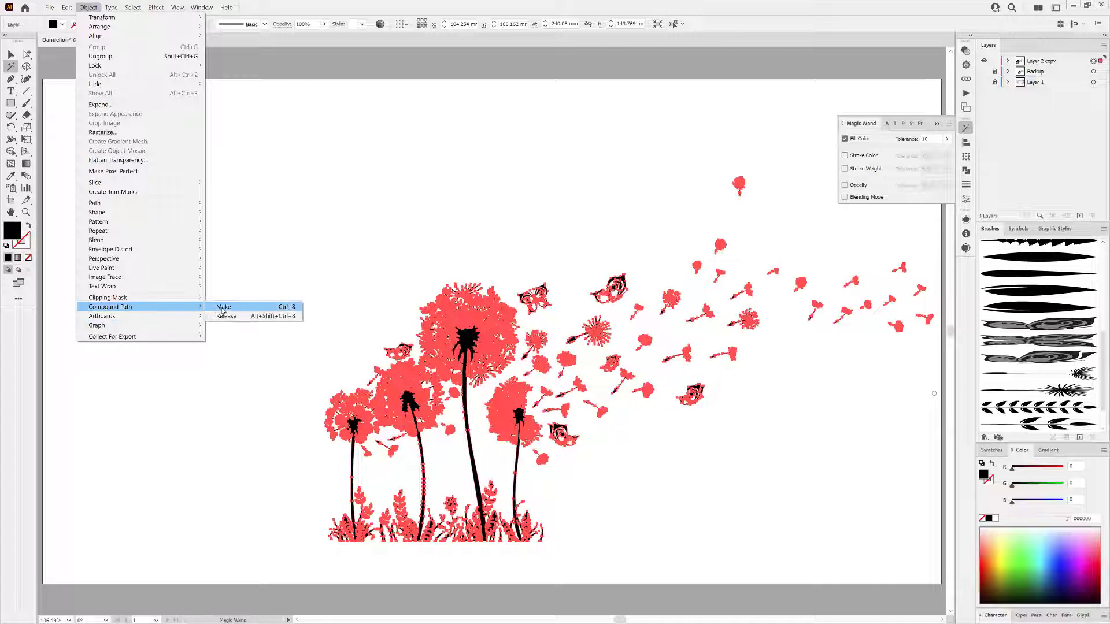
click(223, 307)
Show the room photo layer again beneath the compound-path artwork and close the Magic Wand panel.
click(1009, 61)
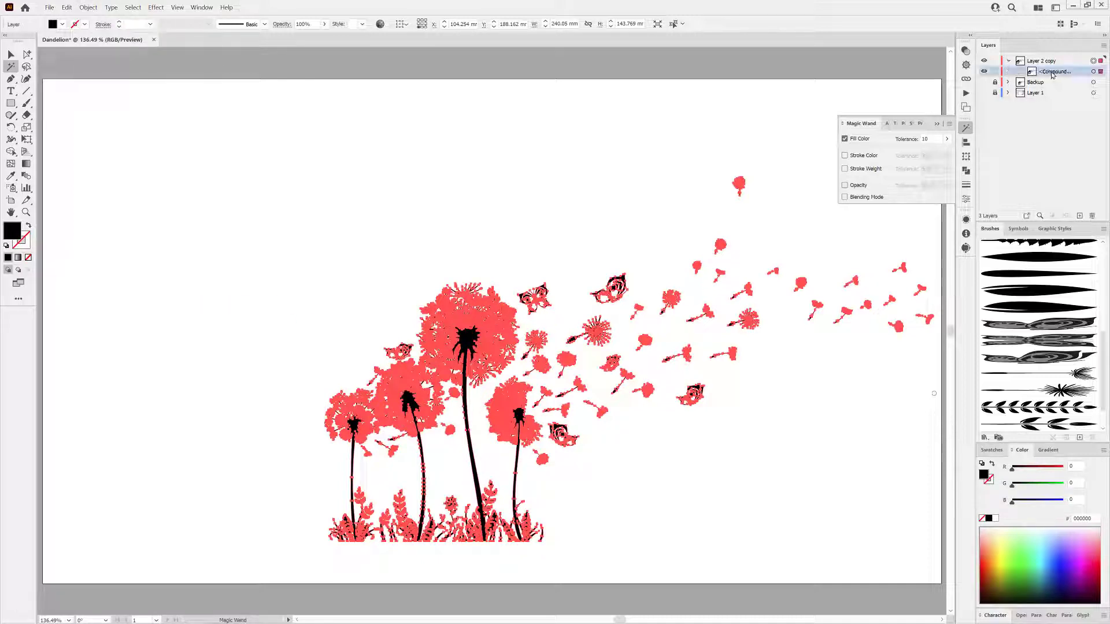
click(984, 71)
click(984, 71)
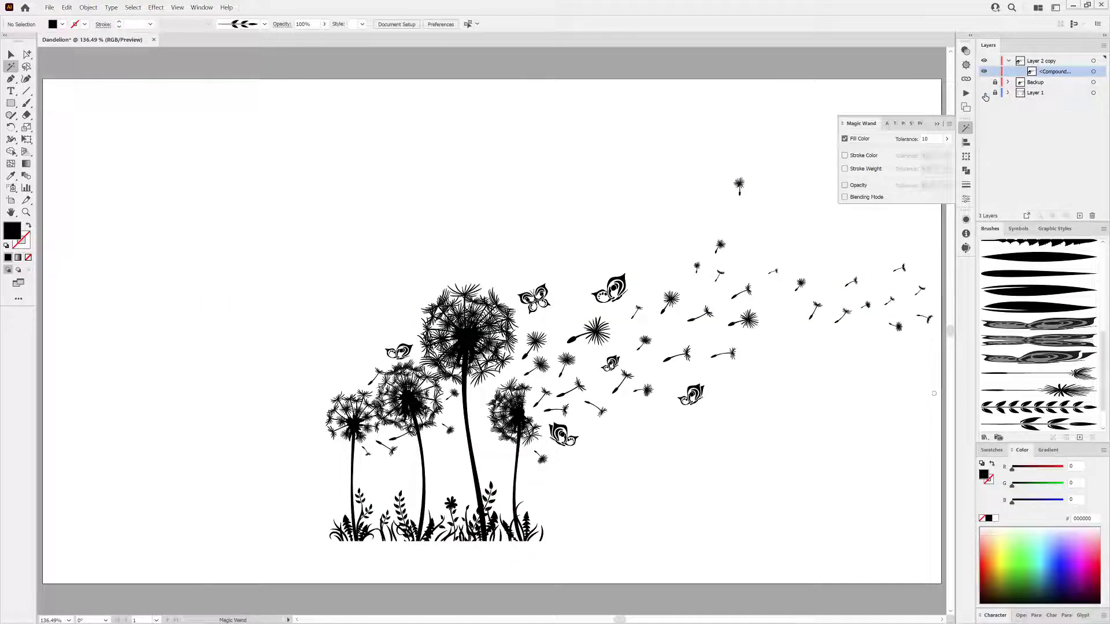
click(983, 92)
click(937, 124)
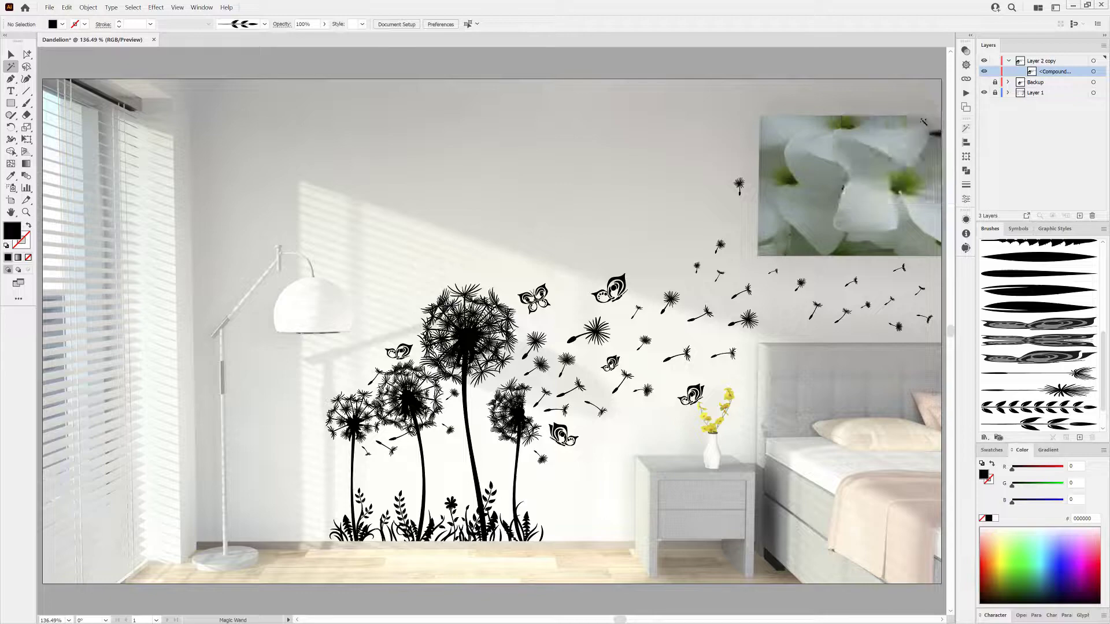